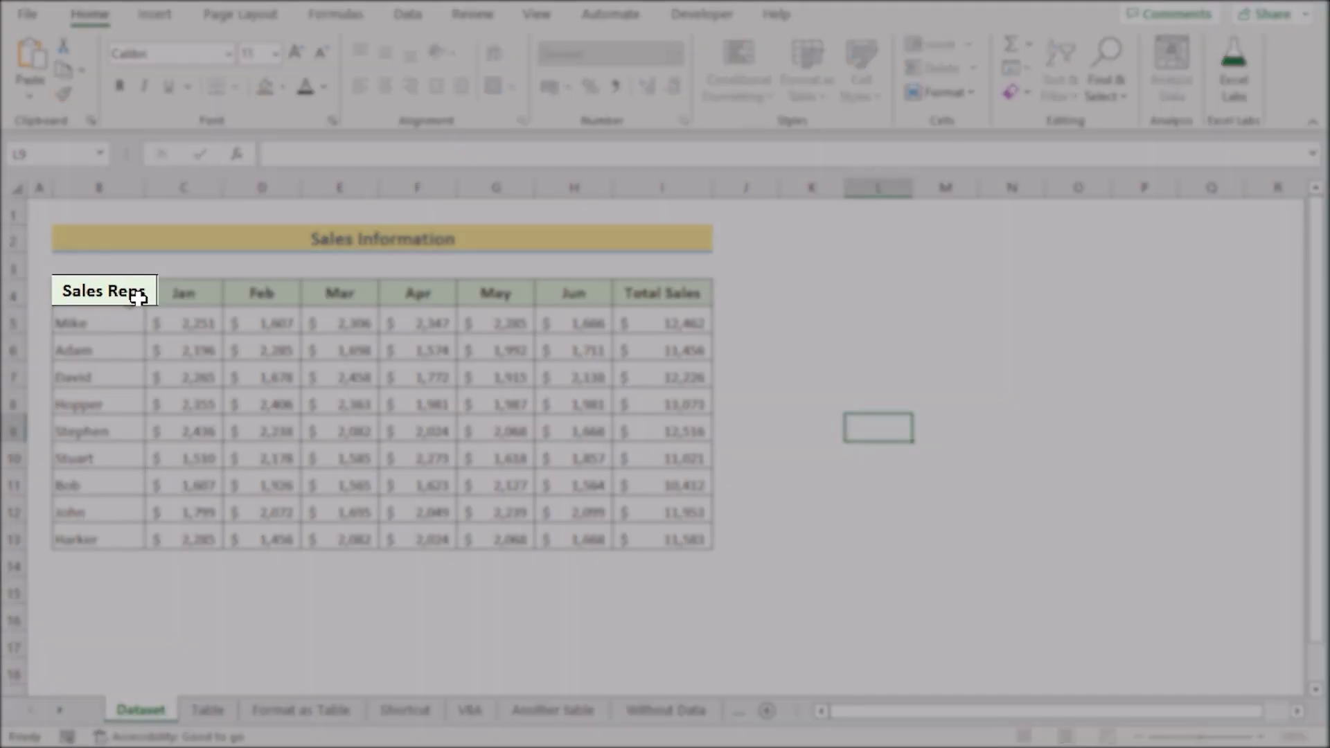
Examine the sales dataset: the Sales Reps column, the monthly columns C to H, the Total Sales column, and the full range B4:I13
{"action": "left_click", "coordinate": [139, 296]}
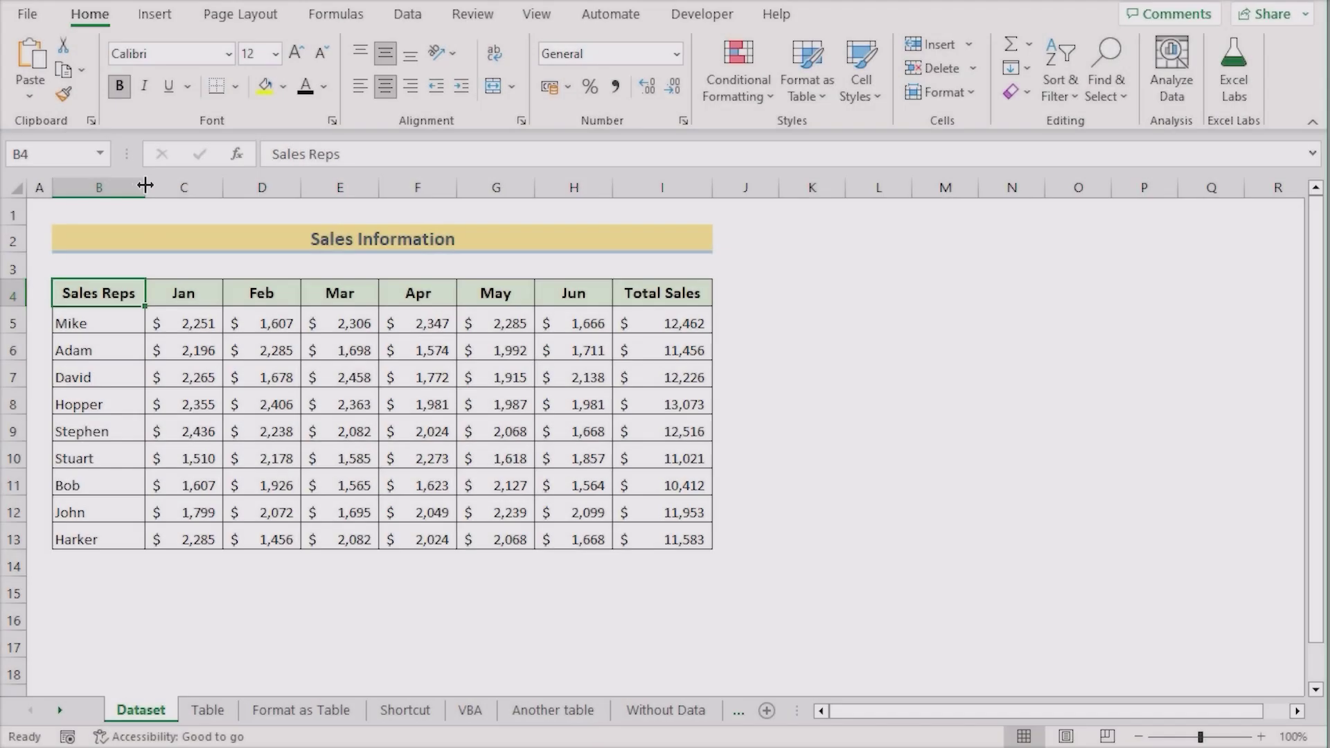
{"action": "left_click", "coordinate": [125, 186]}
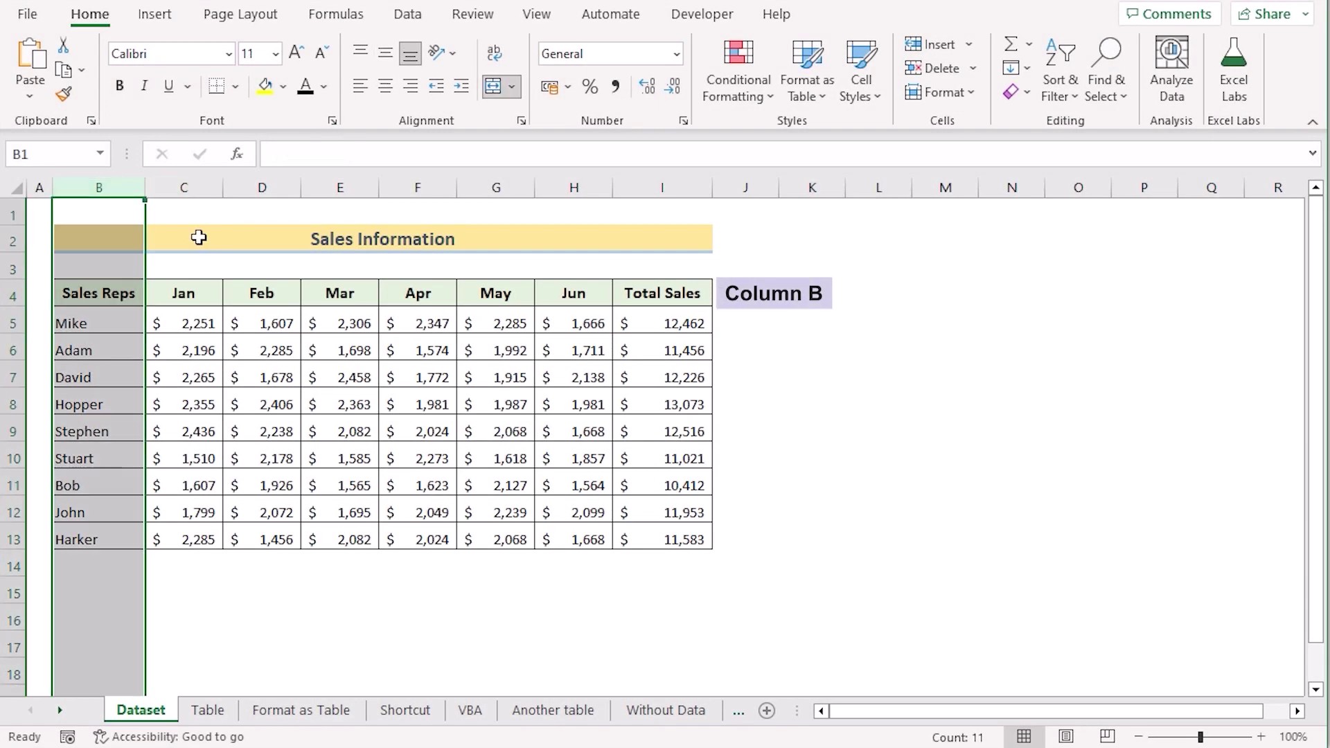
{"action": "left_click", "coordinate": [196, 187]}
{"action": "left_click", "coordinate": [552, 186], "text": "shift"}
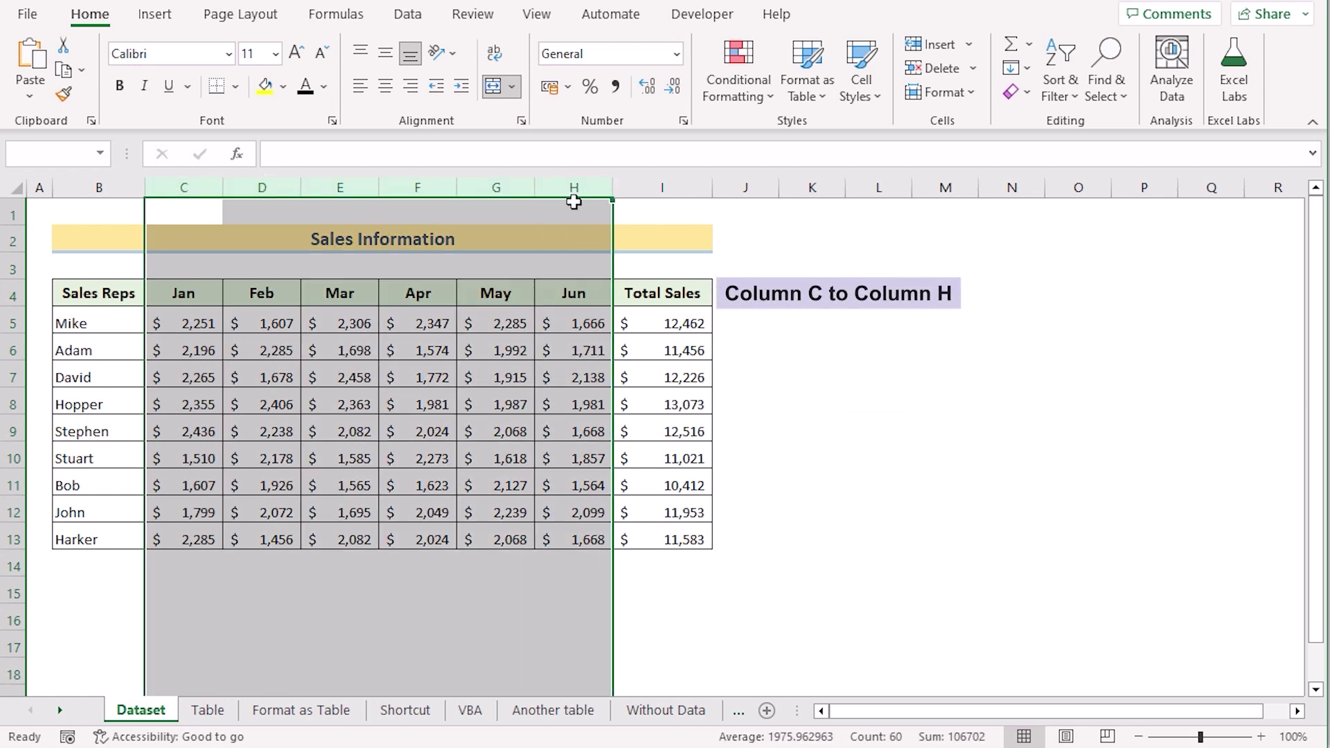
{"action": "left_click", "coordinate": [700, 294]}
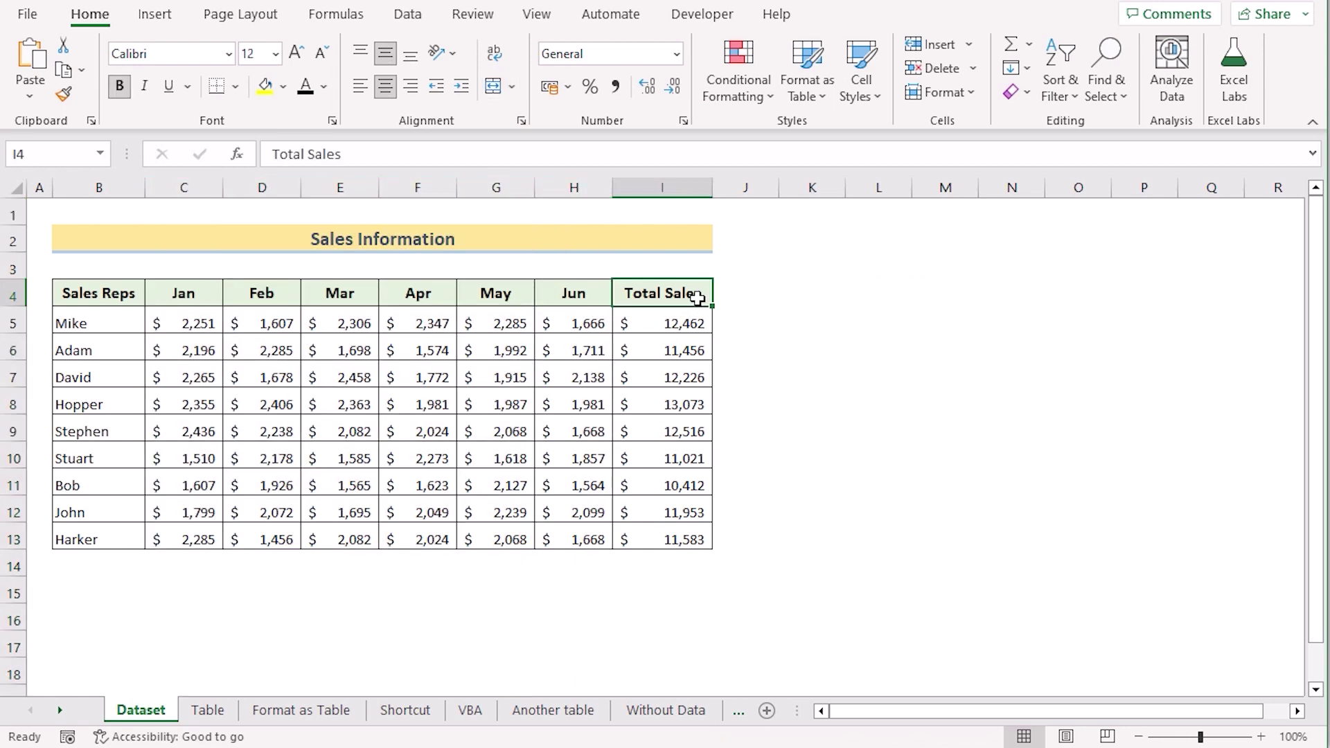
{"action": "left_click", "coordinate": [680, 184]}
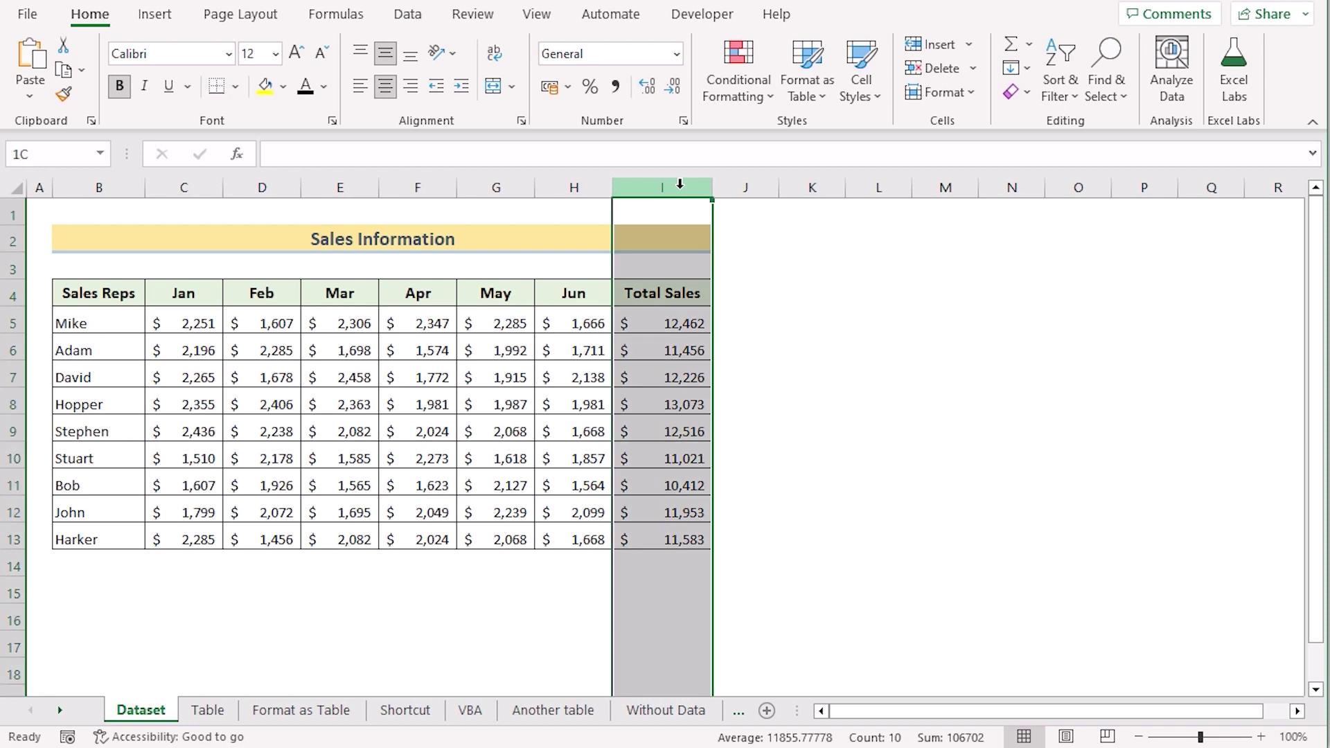
{"action": "left_click", "coordinate": [123, 299]}
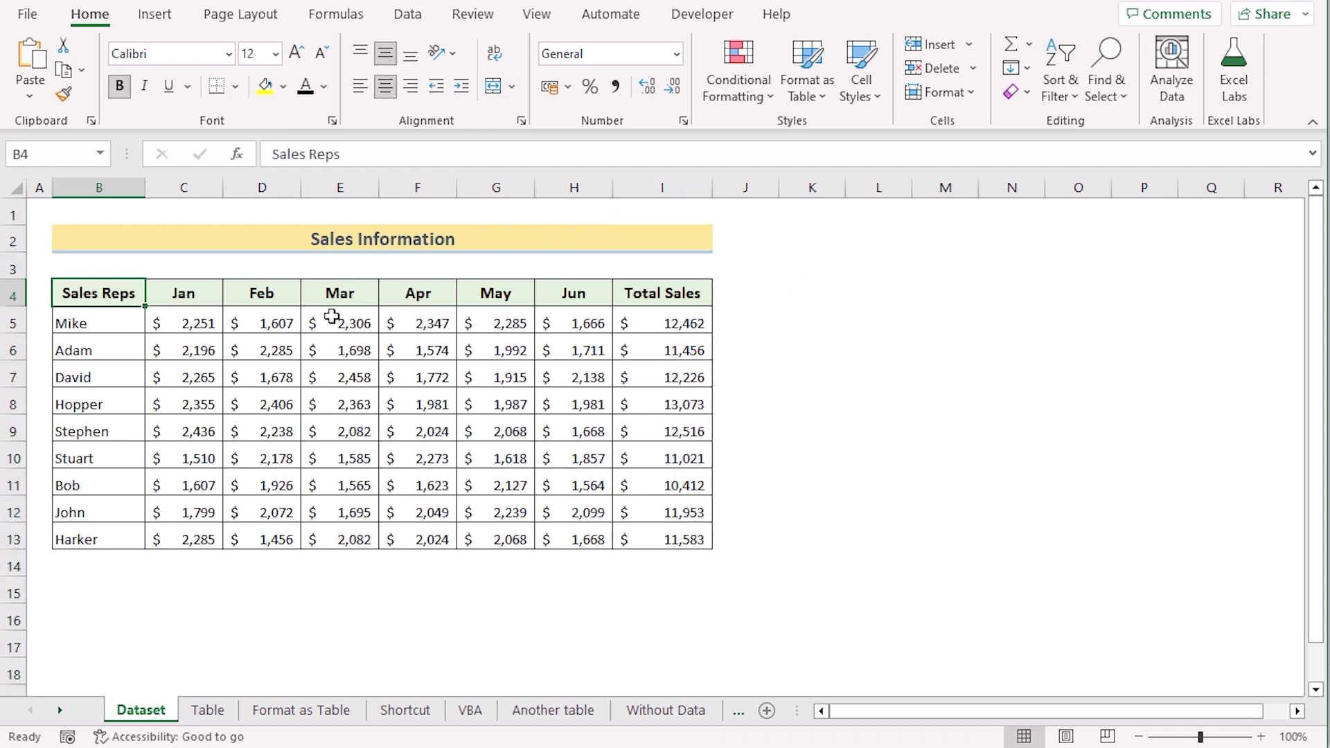
{"action": "left_click", "coordinate": [683, 532], "text": "shift"}
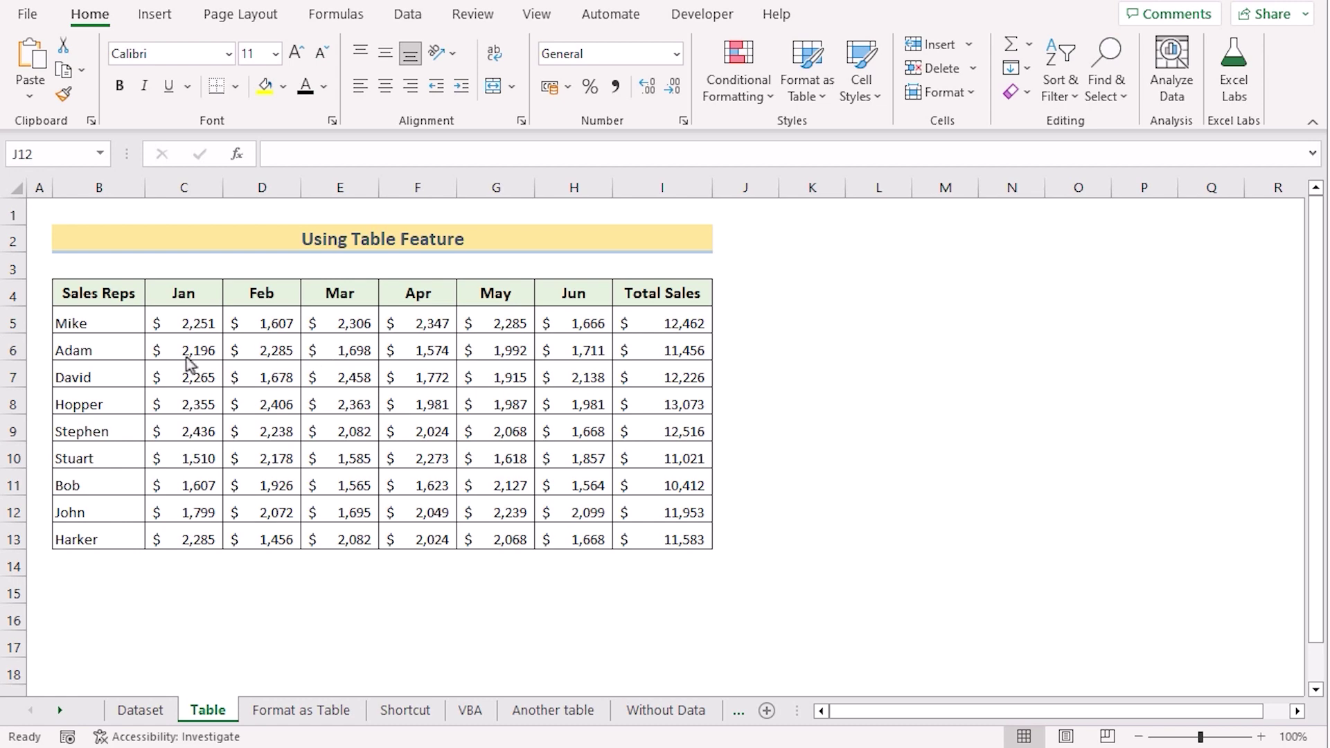
Convert the range B4:I13 on the Table sheet into a table with headers
{"action": "left_click", "coordinate": [109, 294]}
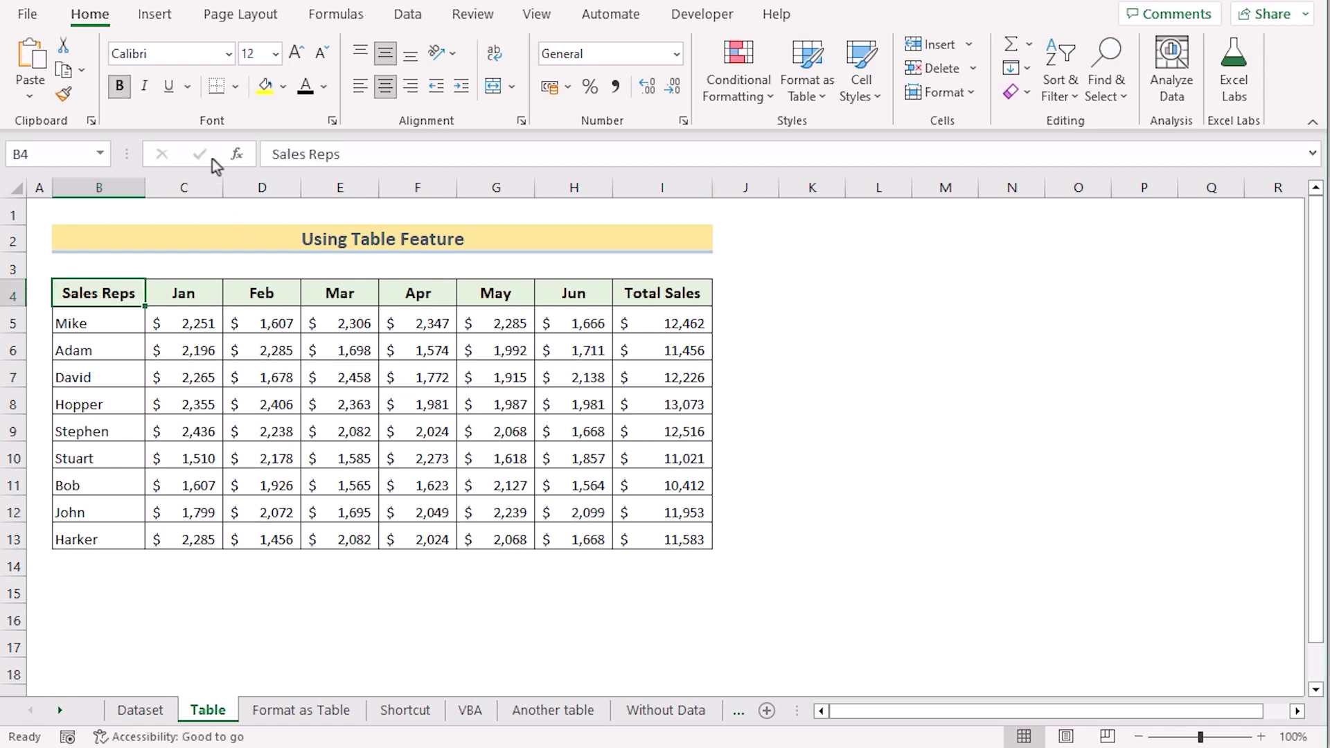
{"action": "left_click", "coordinate": [156, 20]}
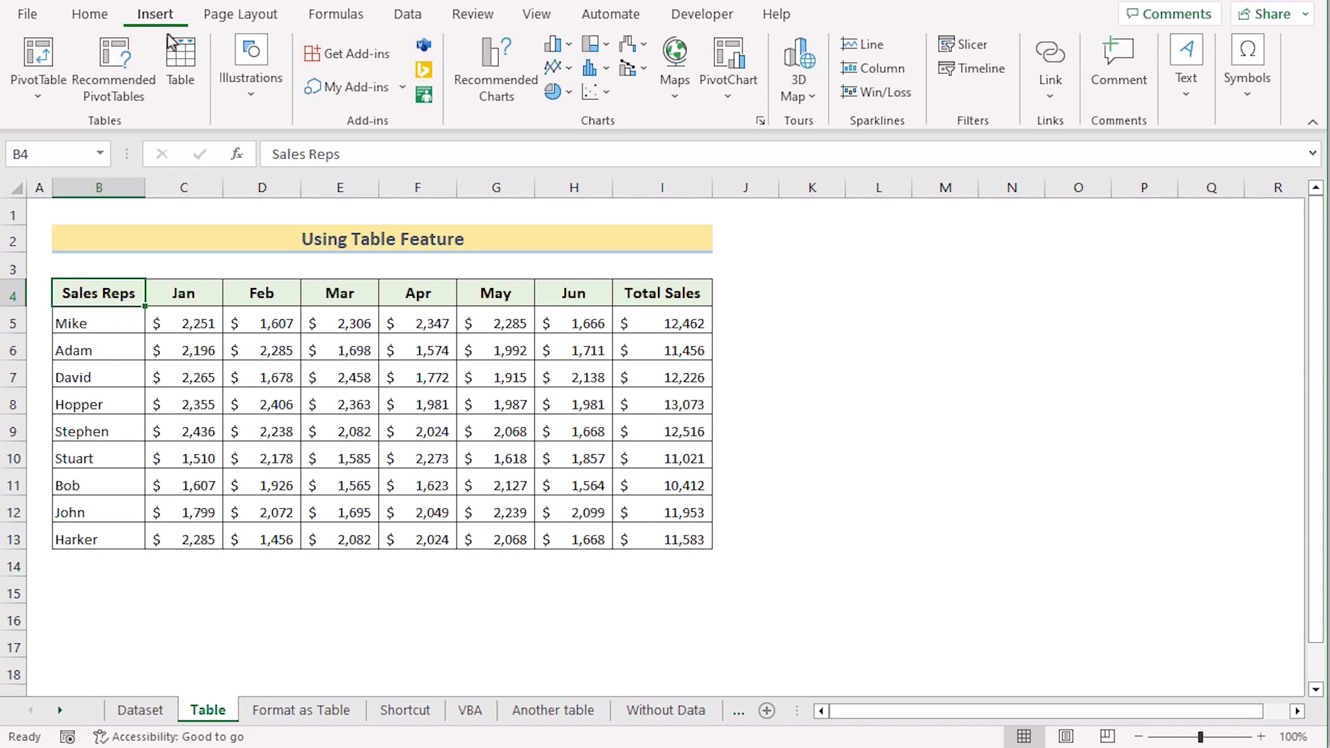
{"action": "left_click", "coordinate": [178, 79]}
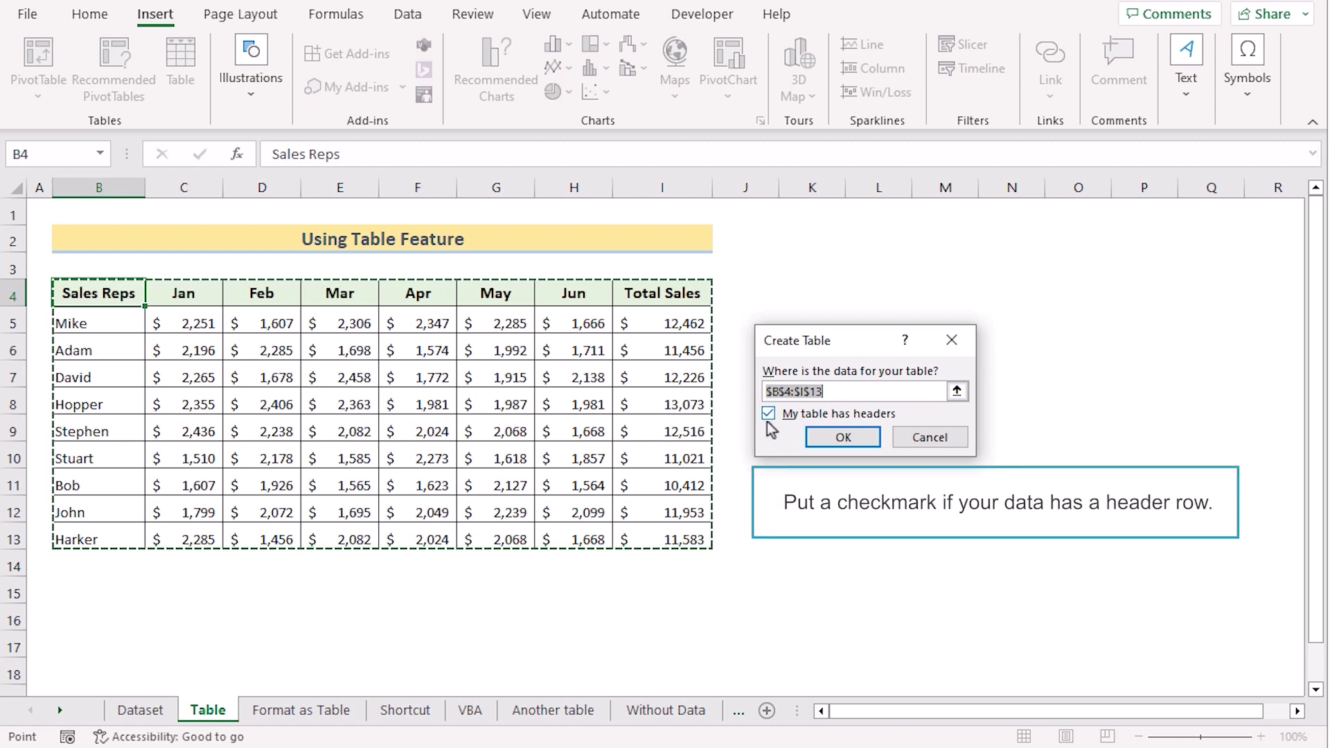
{"action": "left_click", "coordinate": [844, 437]}
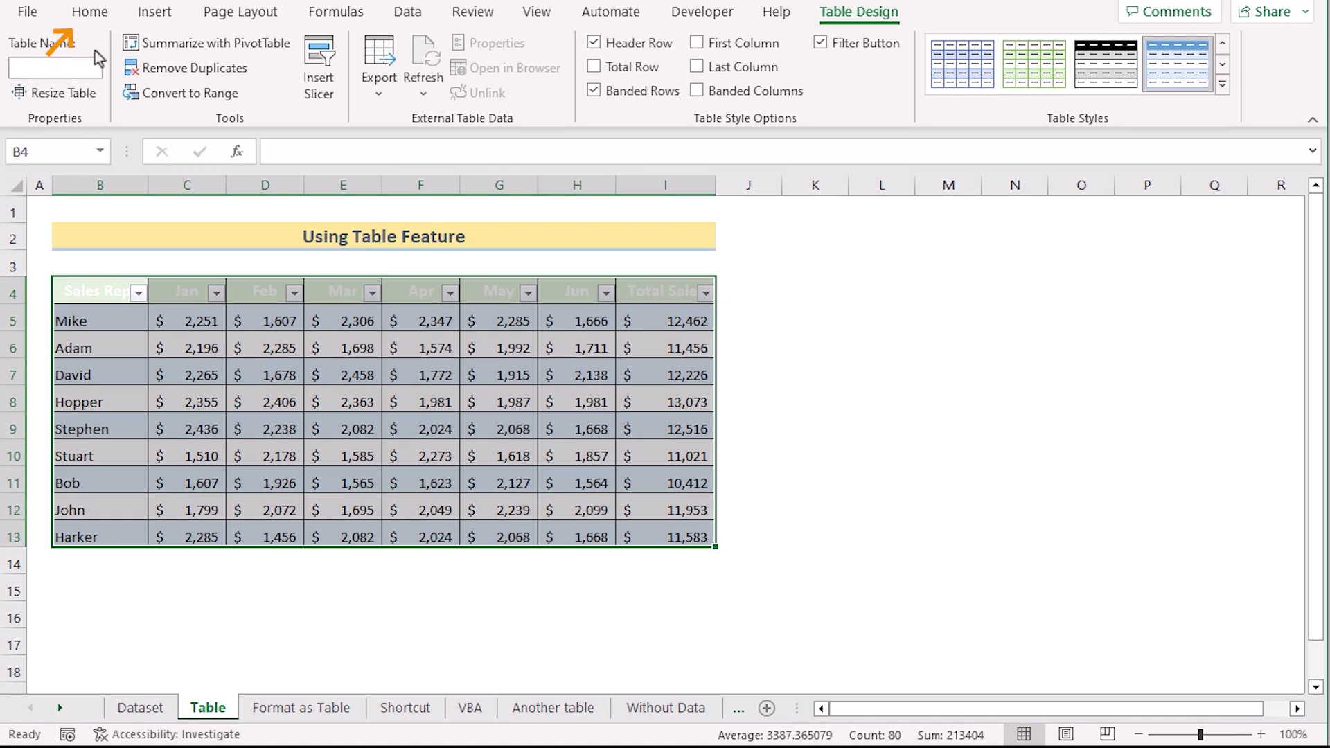
Apply a readable font color to the header cells B4:I4 of the table on the Table sheet
{"action": "left_click", "coordinate": [90, 12]}
{"action": "left_click", "coordinate": [85, 293]}
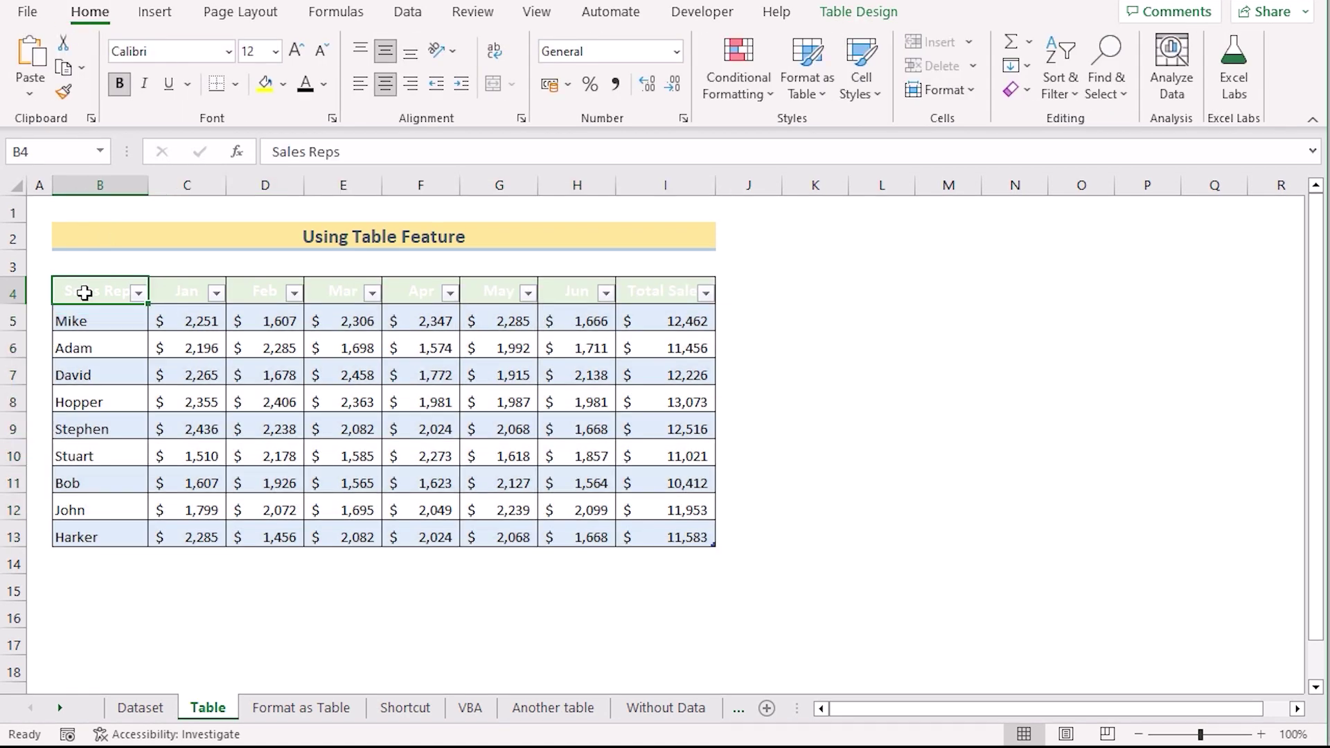
{"action": "left_click", "coordinate": [667, 290], "text": "shift"}
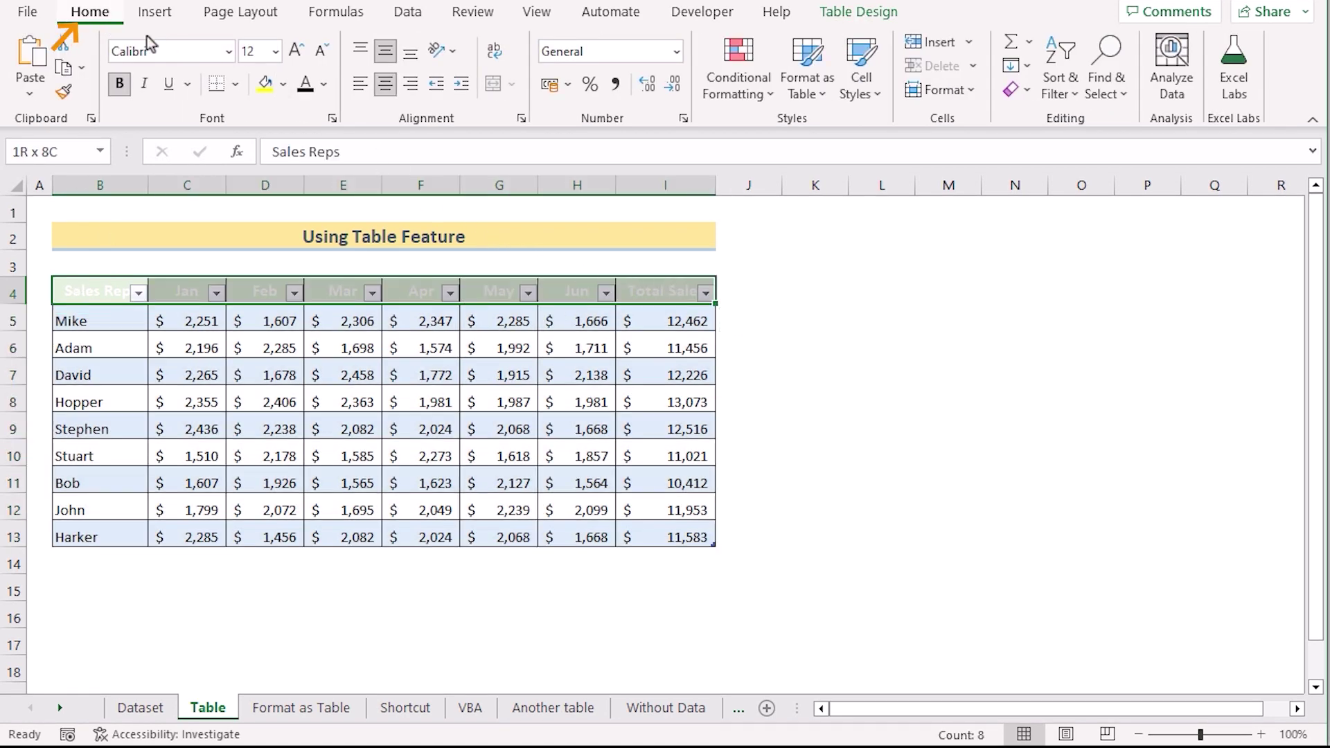
{"action": "left_click", "coordinate": [306, 83]}
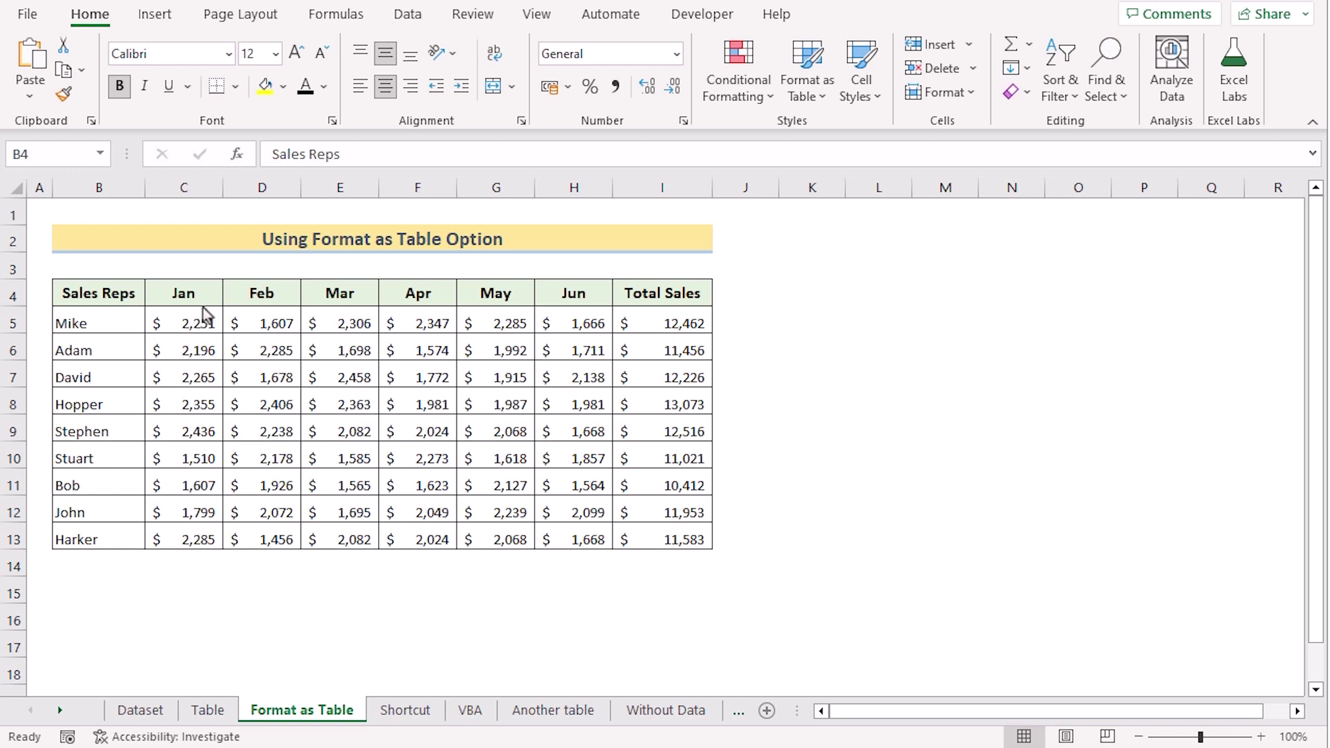
Format the range B4:I13 on the Format as Table sheet as a table with headers, using the first Light style
{"action": "left_click", "coordinate": [102, 321]}
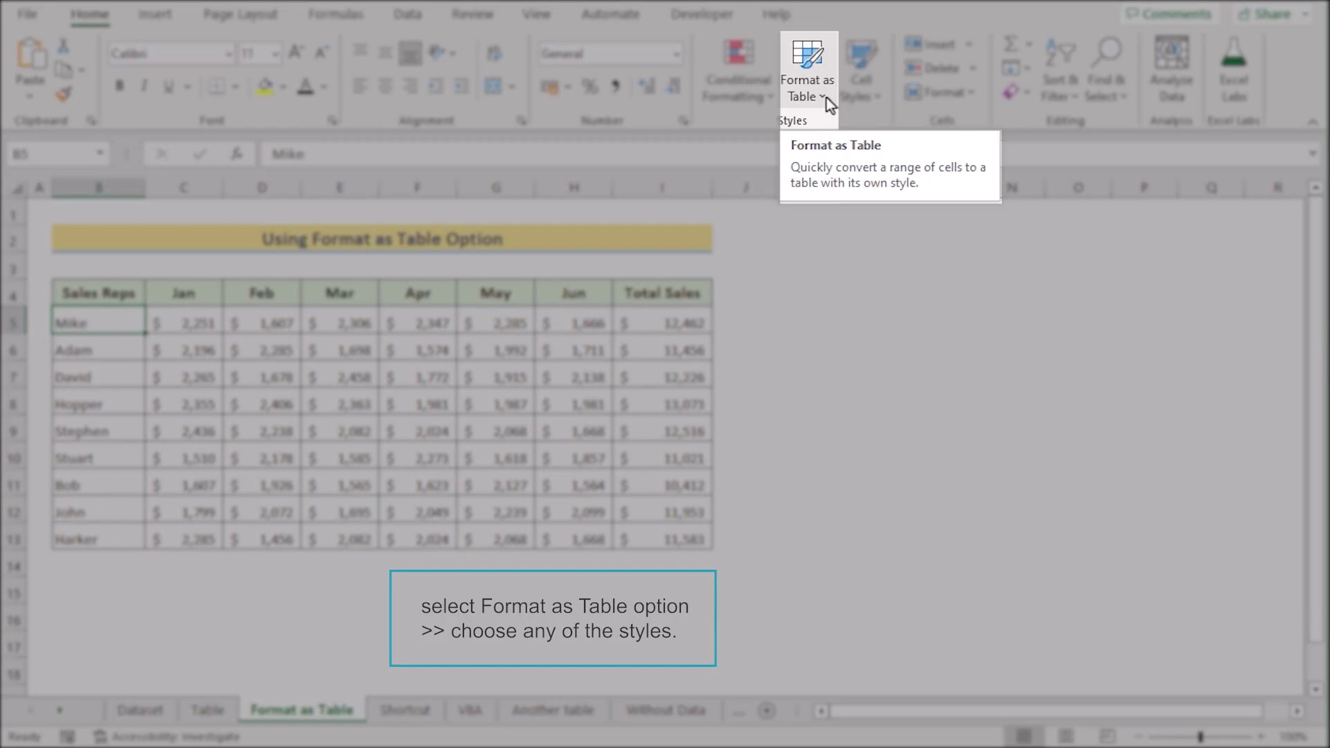
{"action": "left_click", "coordinate": [826, 98]}
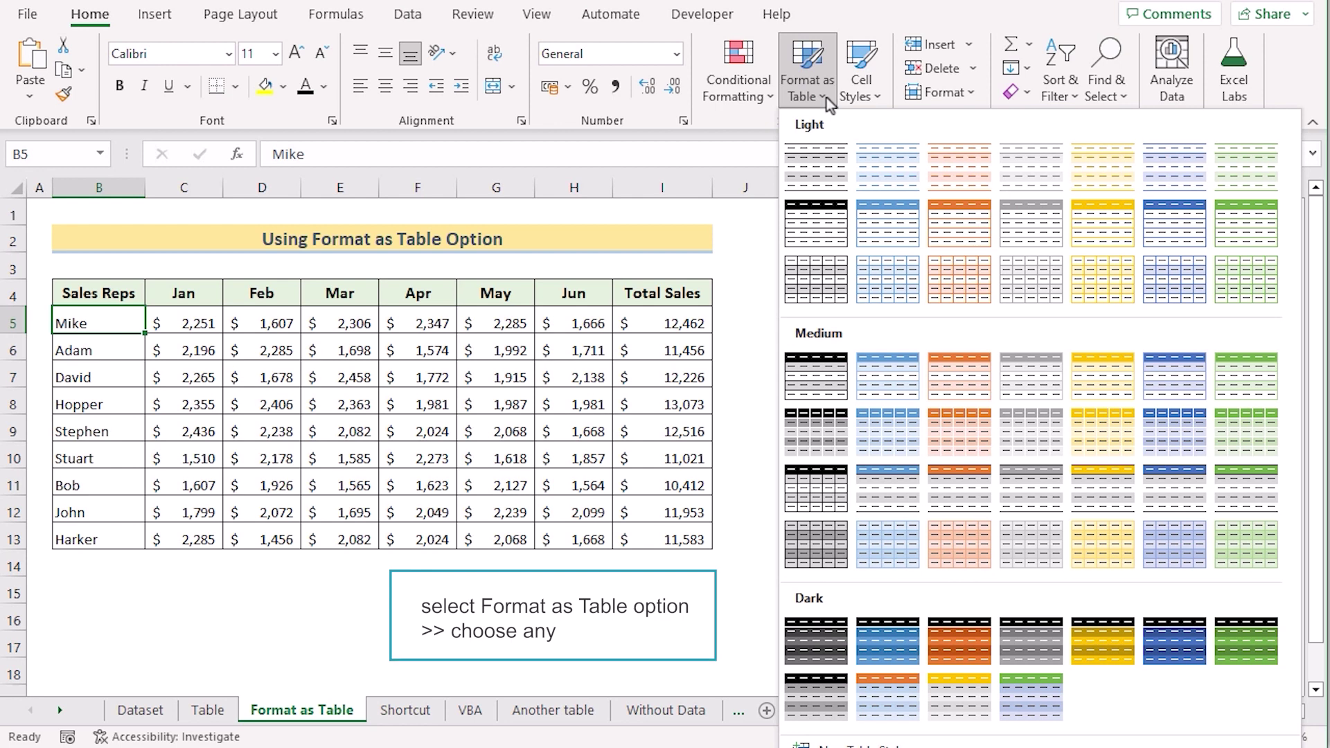
{"action": "left_click", "coordinate": [826, 170]}
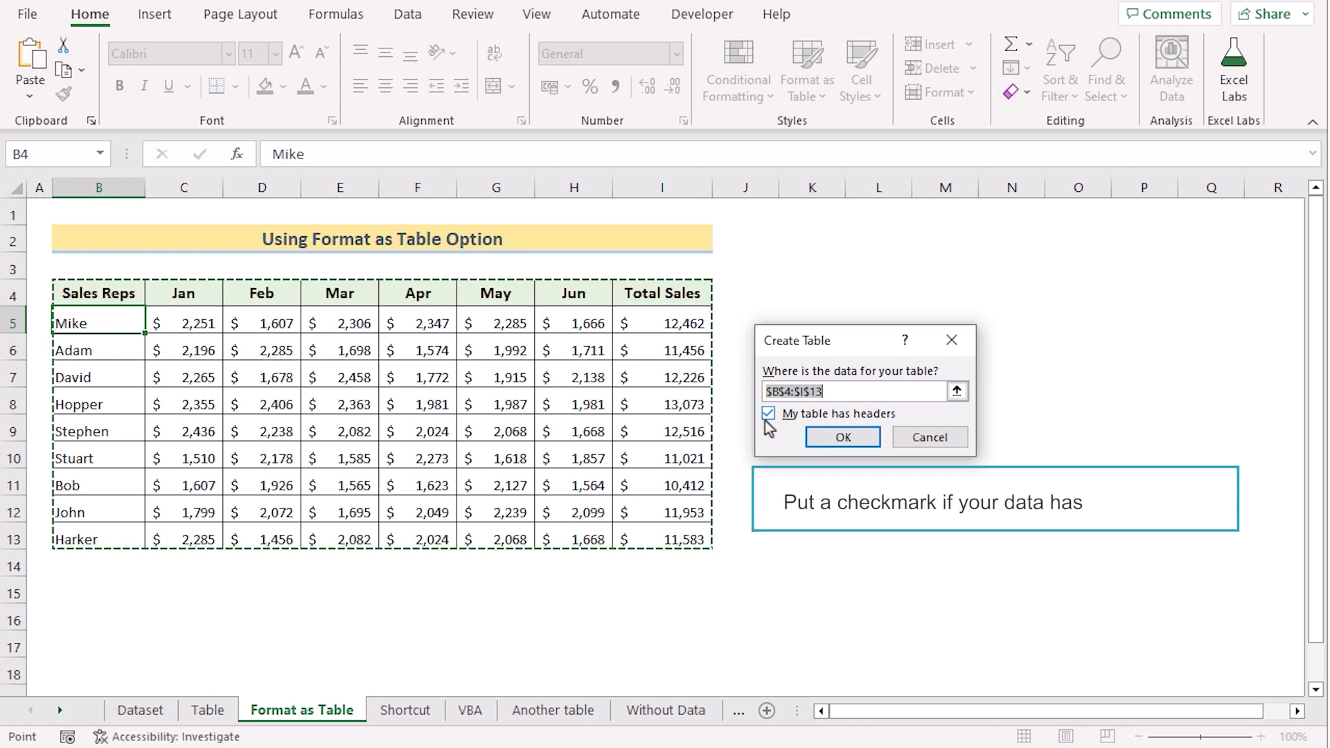
{"action": "left_click", "coordinate": [859, 441]}
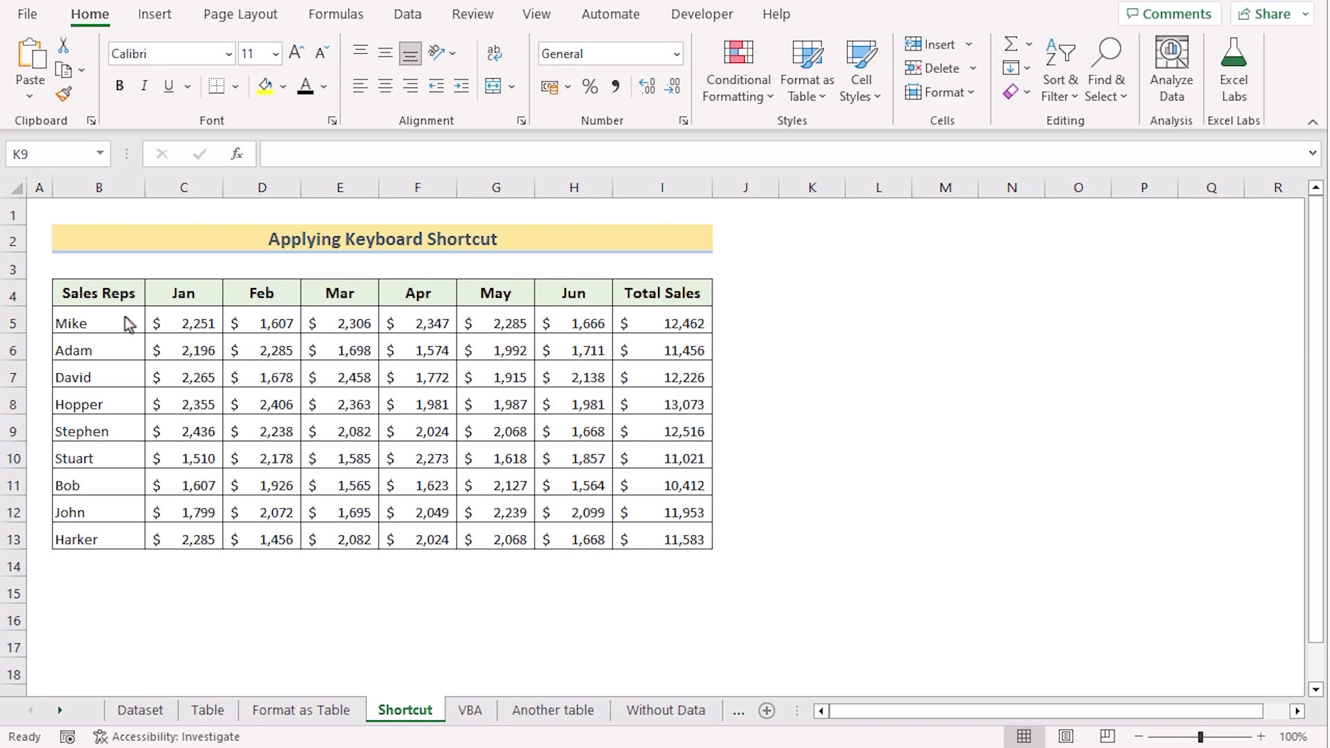
Create a table with headers from the range B4:I13 on the Shortcut sheet
{"action": "left_click", "coordinate": [102, 322]}
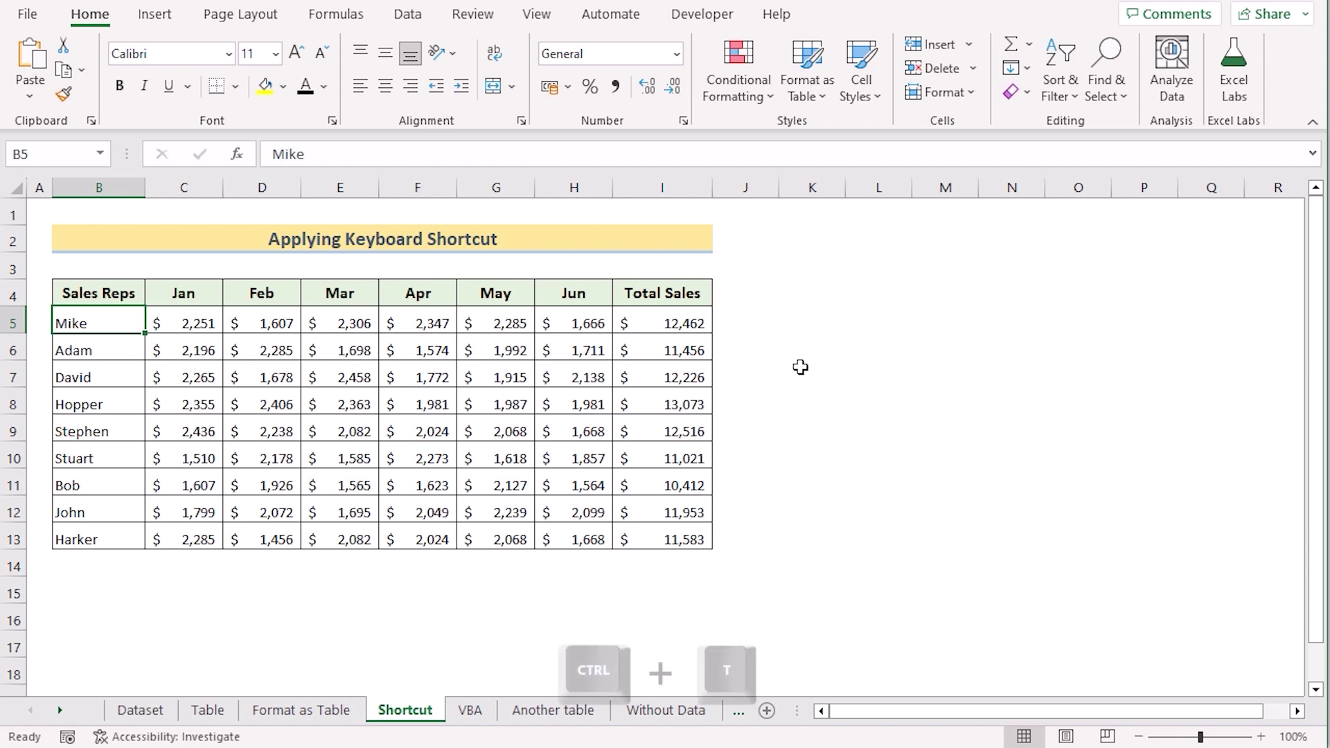
{"action": "key", "text": "ctrl+t"}
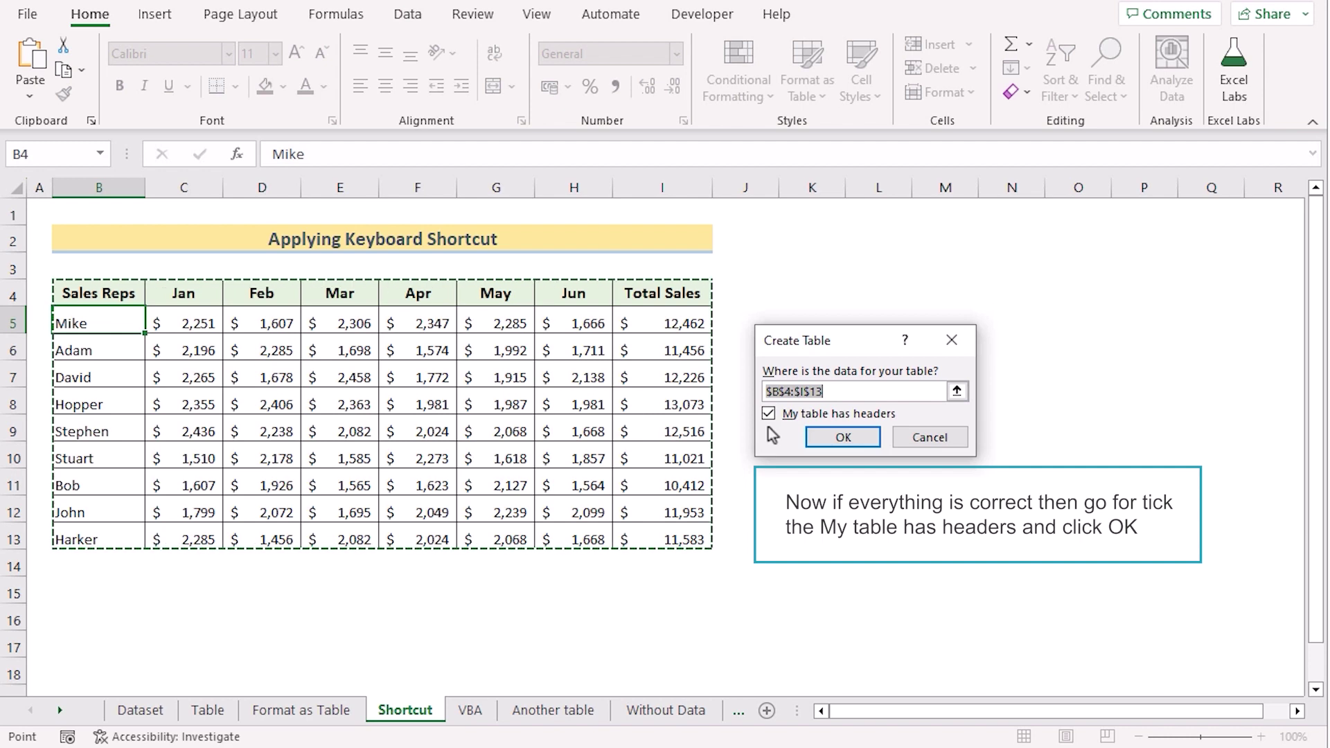
{"action": "left_click", "coordinate": [858, 442]}
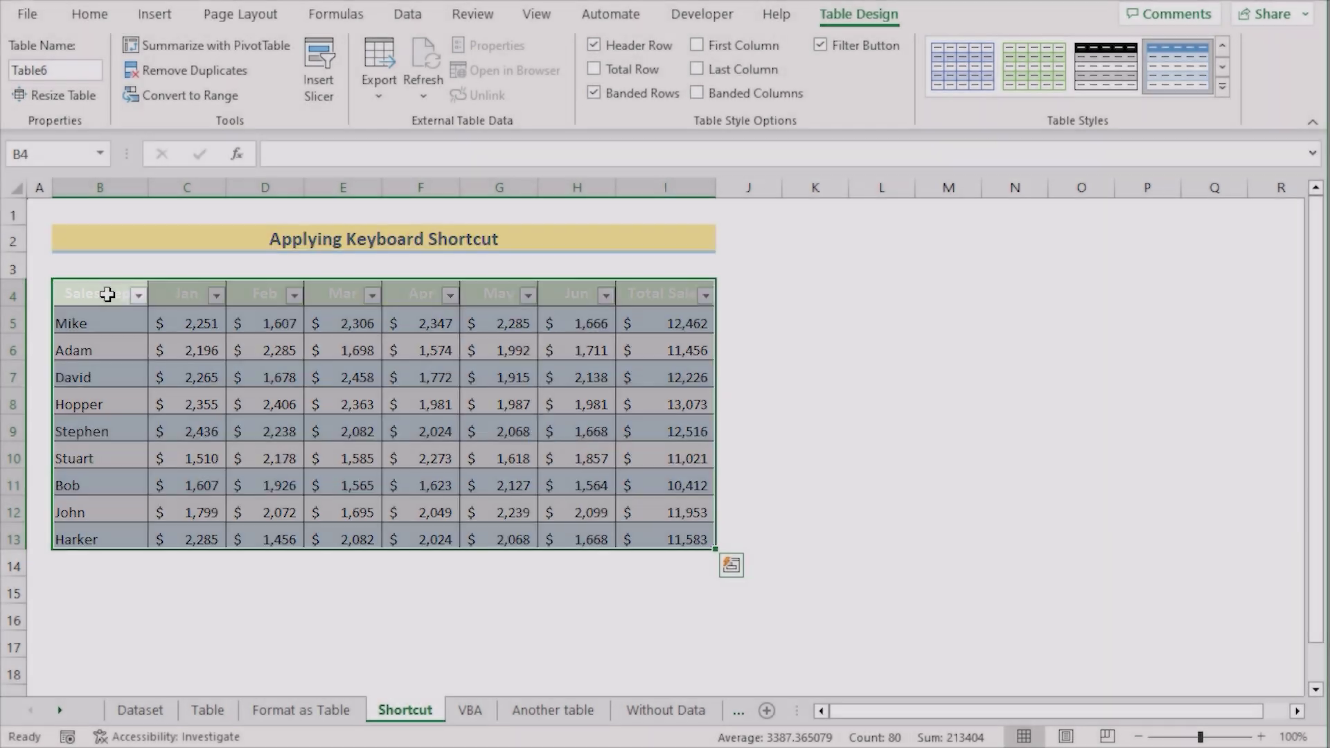
Change the font color of the header row B4:I4 in the Shortcut sheet's table to a readable one
{"action": "left_click", "coordinate": [107, 295]}
{"action": "left_click", "coordinate": [626, 294], "text": "shift"}
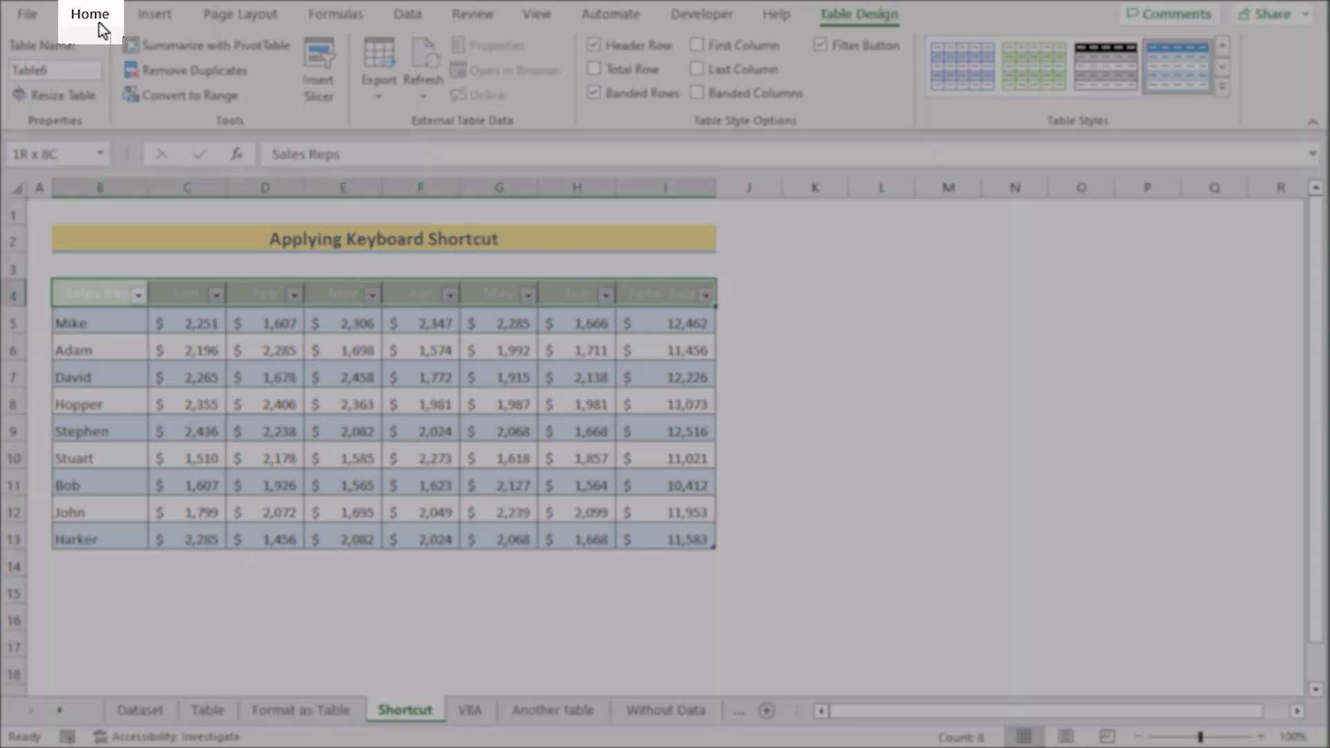
{"action": "left_click", "coordinate": [98, 23]}
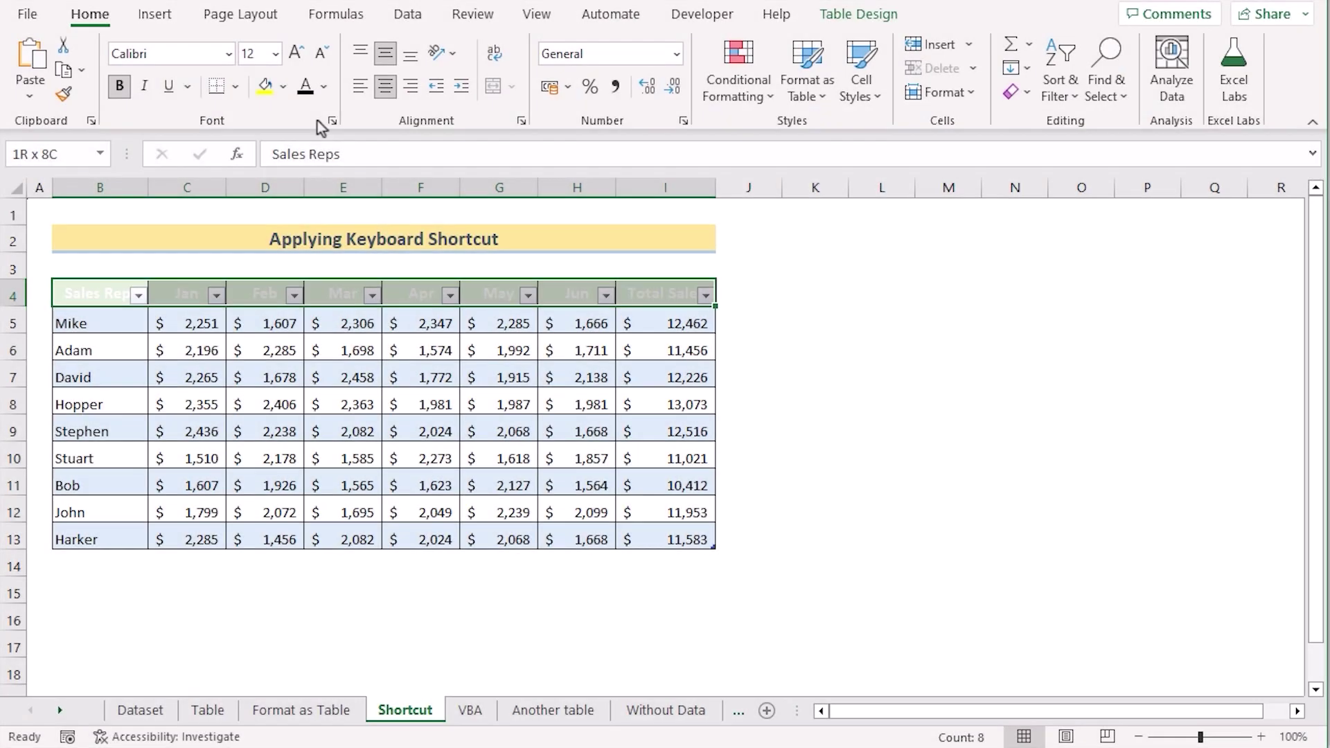
{"action": "left_click", "coordinate": [305, 86]}
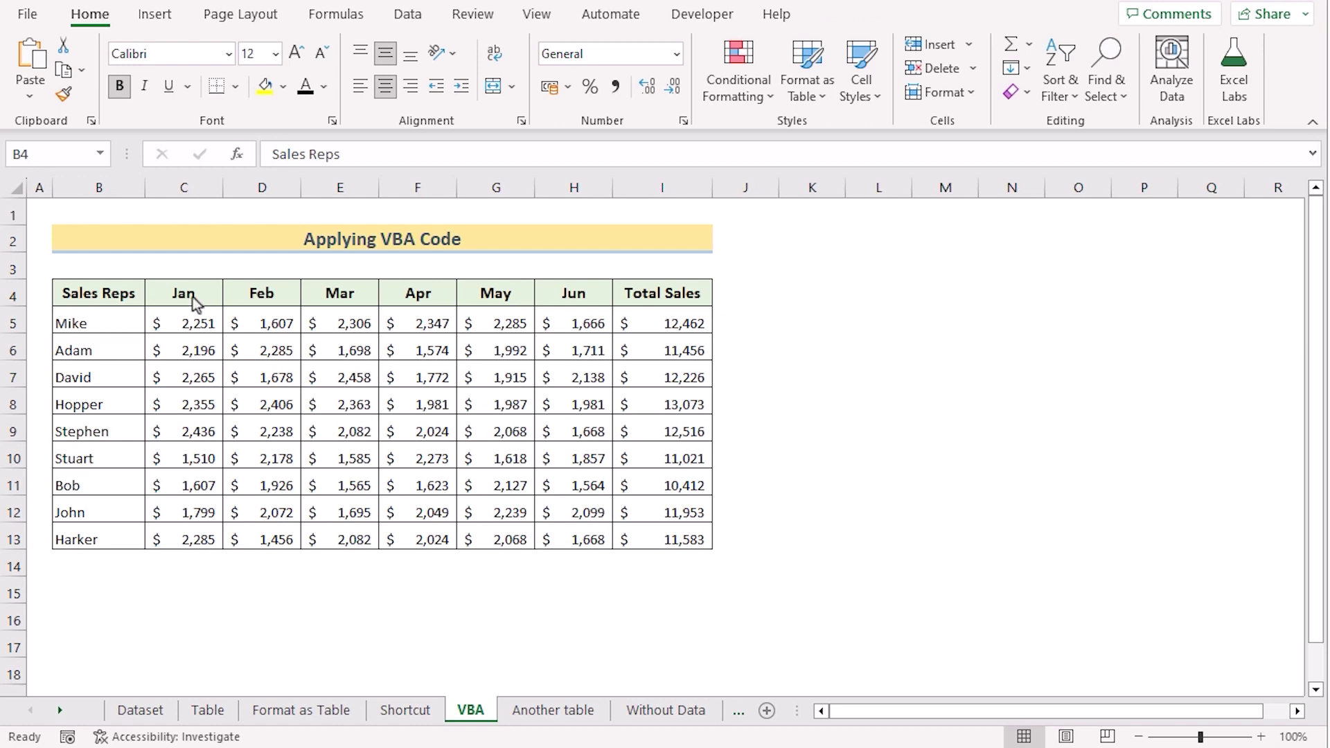
Open the Visual Basic editor from the VBA sheet, insert a new module and enlarge its code window
{"action": "left_click", "coordinate": [698, 17]}
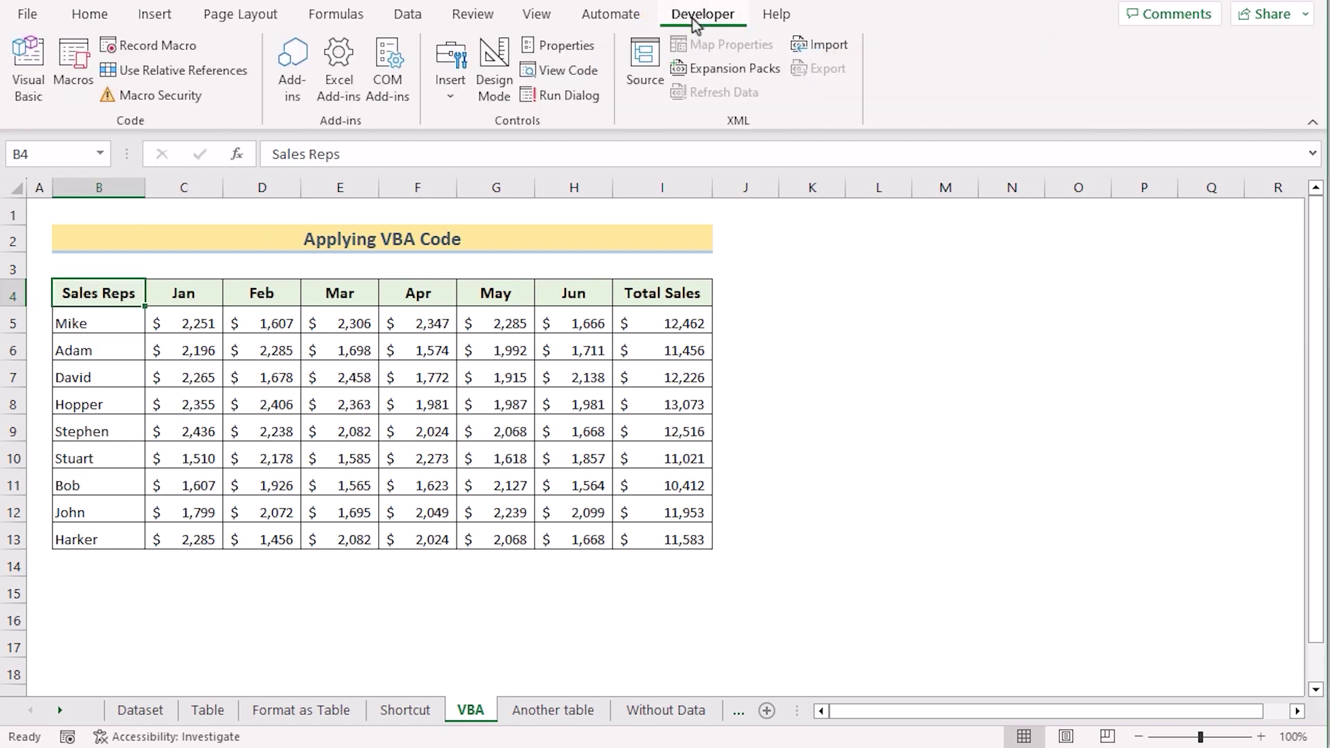
{"action": "left_click", "coordinate": [31, 69]}
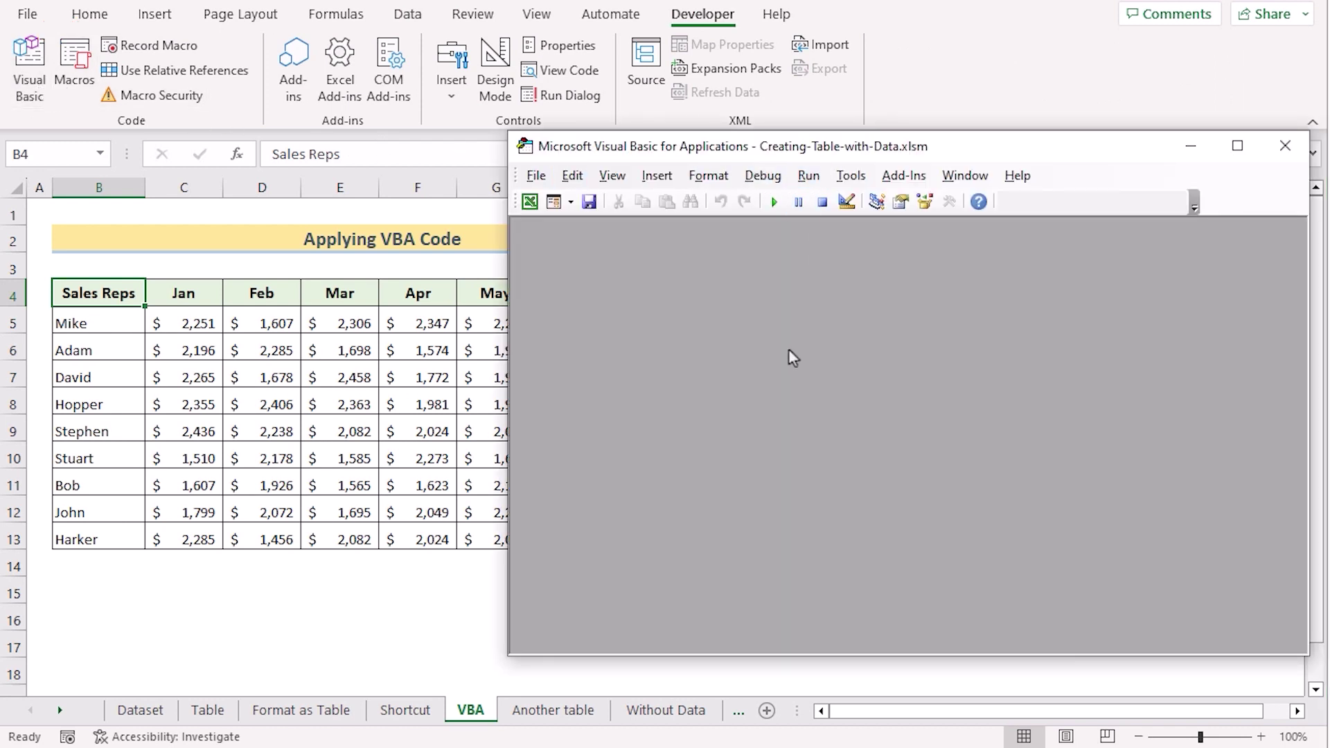
{"action": "left_click", "coordinate": [669, 177]}
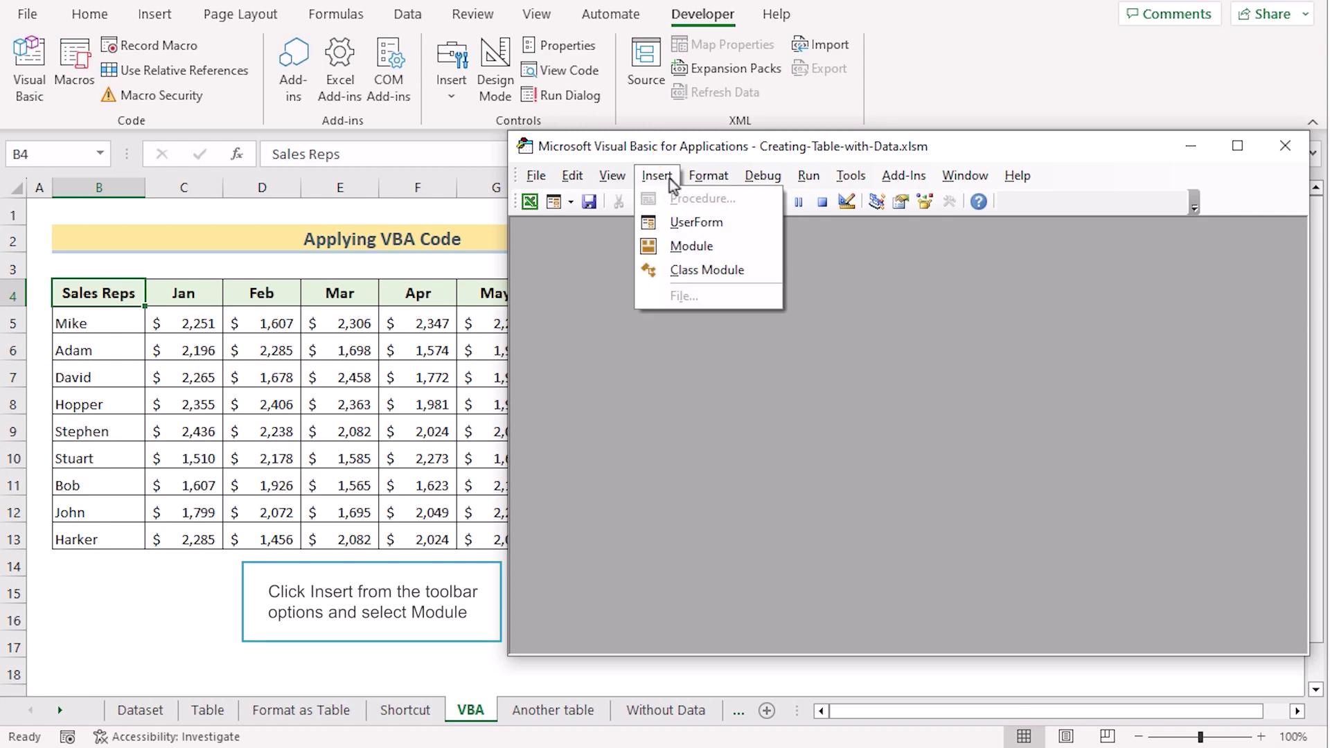
{"action": "left_click", "coordinate": [734, 247]}
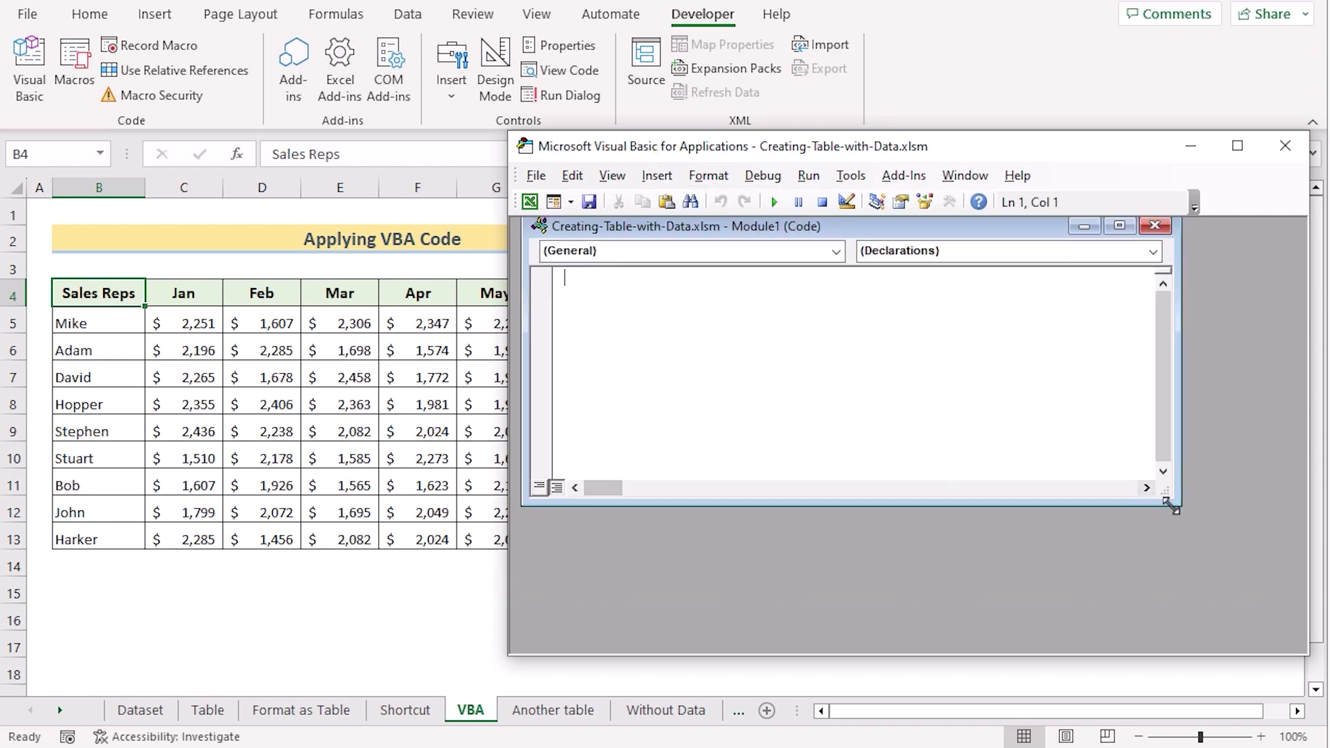
{"action": "left_click_drag", "start_coordinate": [1171, 508], "coordinate": [1209, 561]}
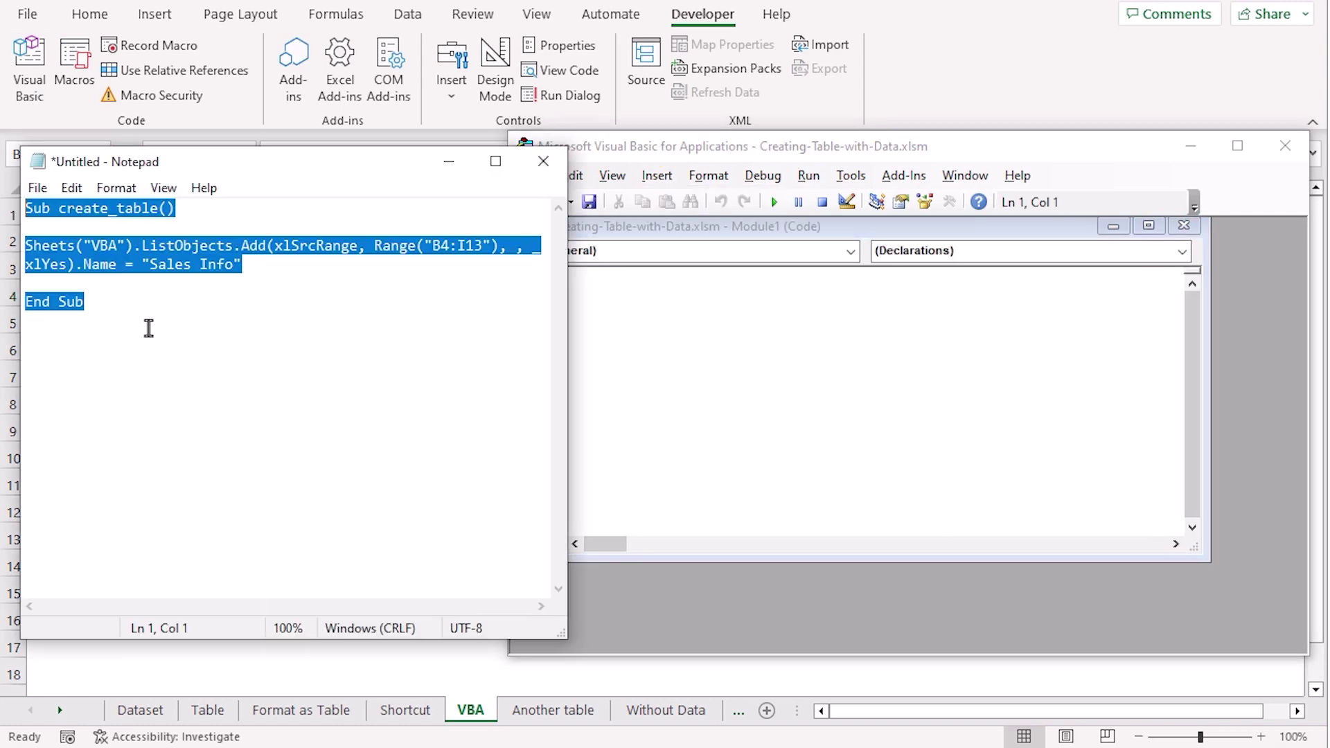
Copy the complete create_table macro from Notepad and paste it into the empty Module1 code window
{"action": "left_click", "coordinate": [143, 316]}
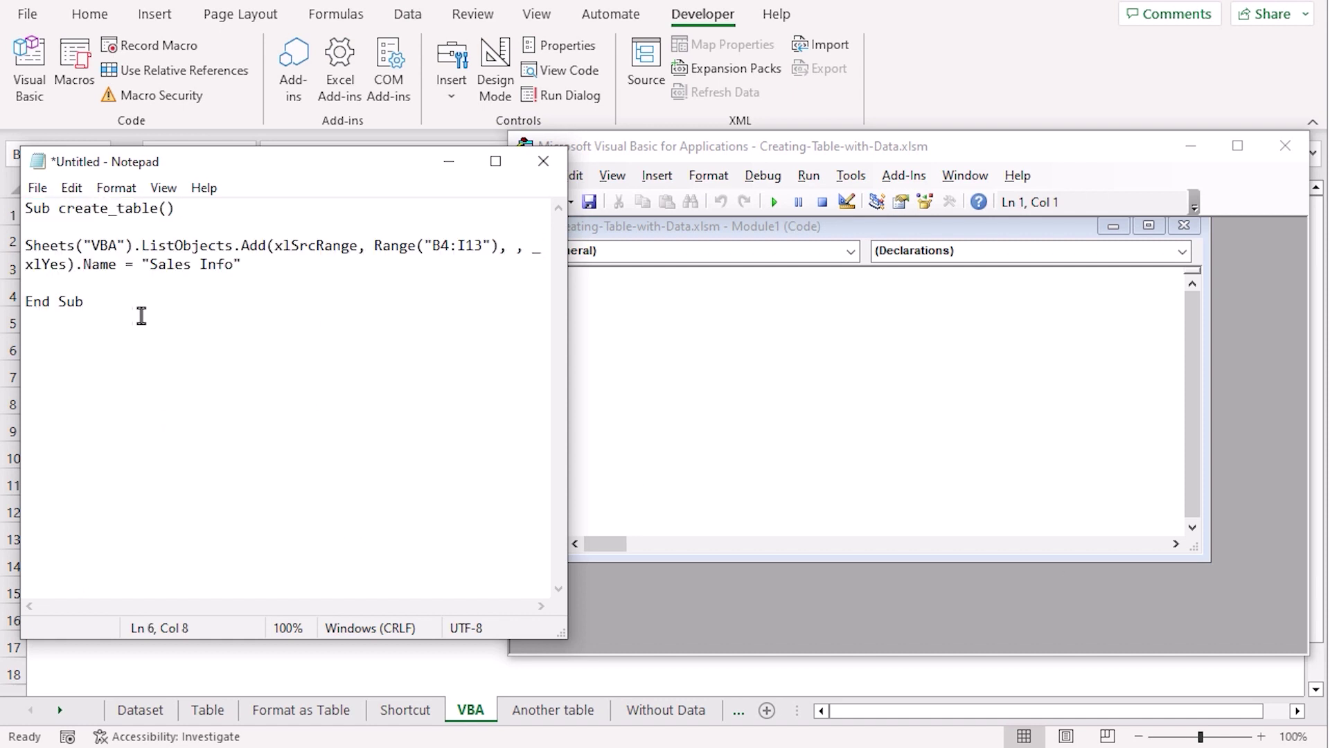
{"action": "left_click_drag", "start_coordinate": [99, 310], "coordinate": [26, 209]}
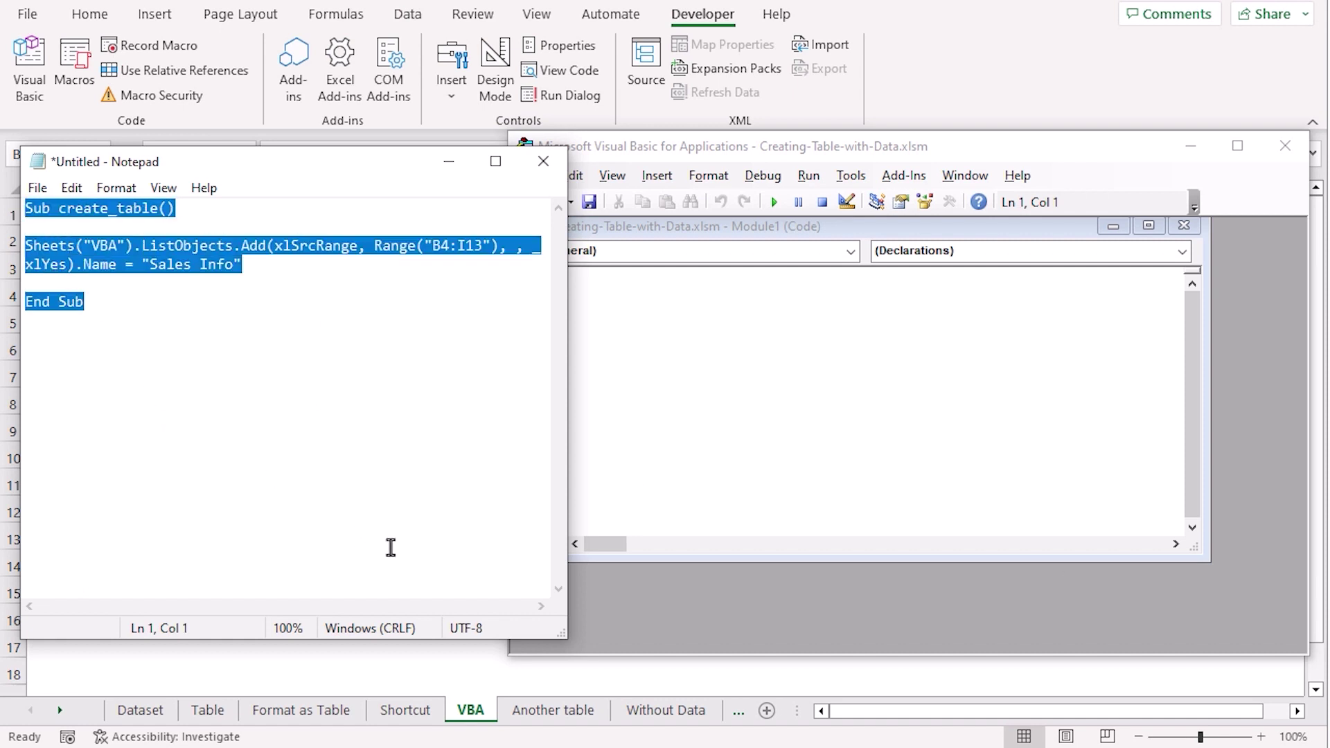
{"action": "key", "text": "ctrl+c"}
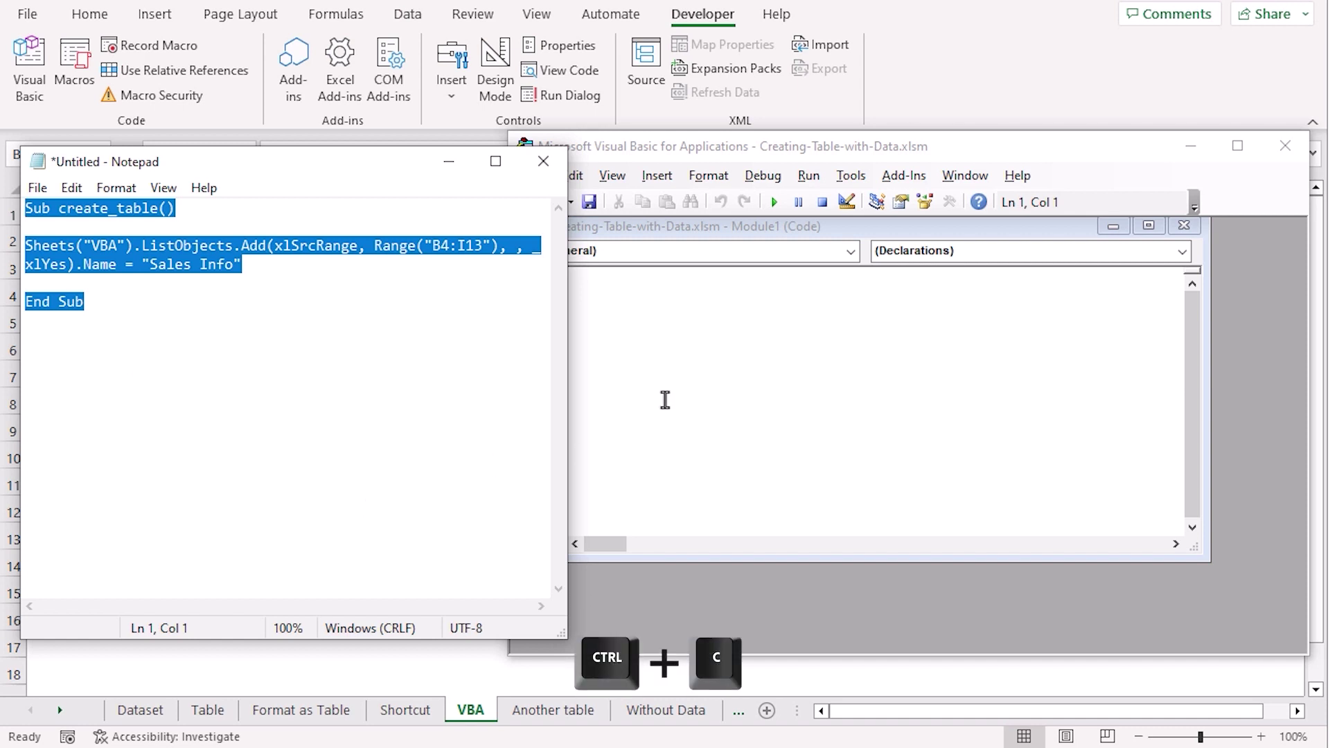
{"action": "left_click", "coordinate": [643, 284]}
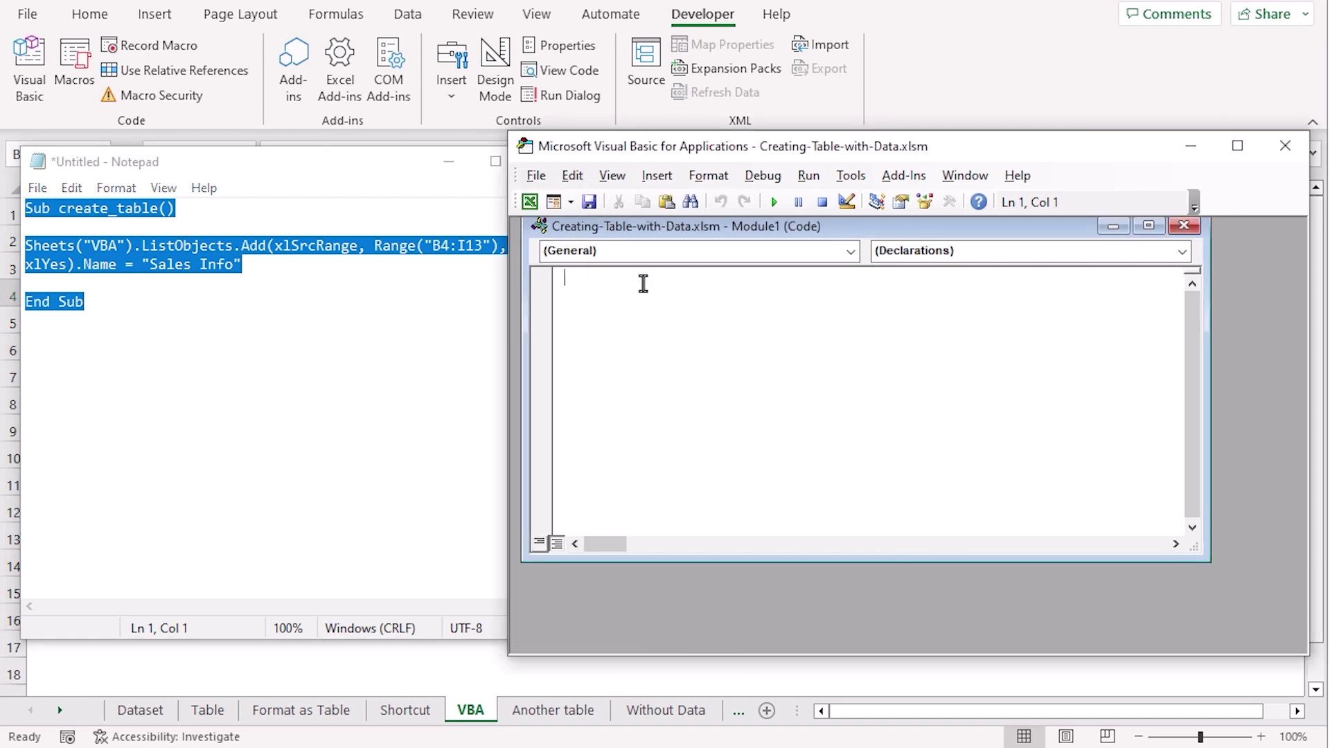
{"action": "key", "text": "ctrl+v"}
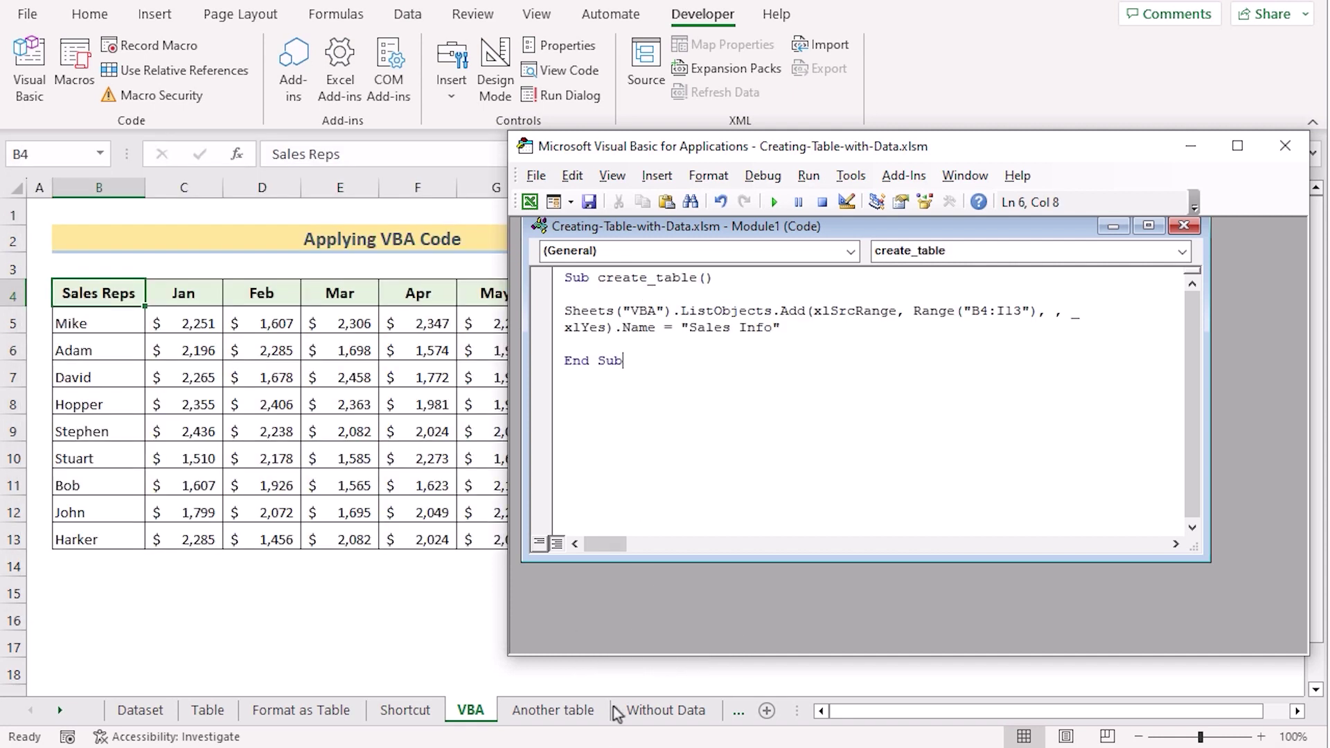
Examine the create_table macro statement by statement, from the Sub line through the sheet, ListObjects, range, header and name parts to End Sub
{"action": "left_click_drag", "start_coordinate": [568, 284], "coordinate": [711, 280]}
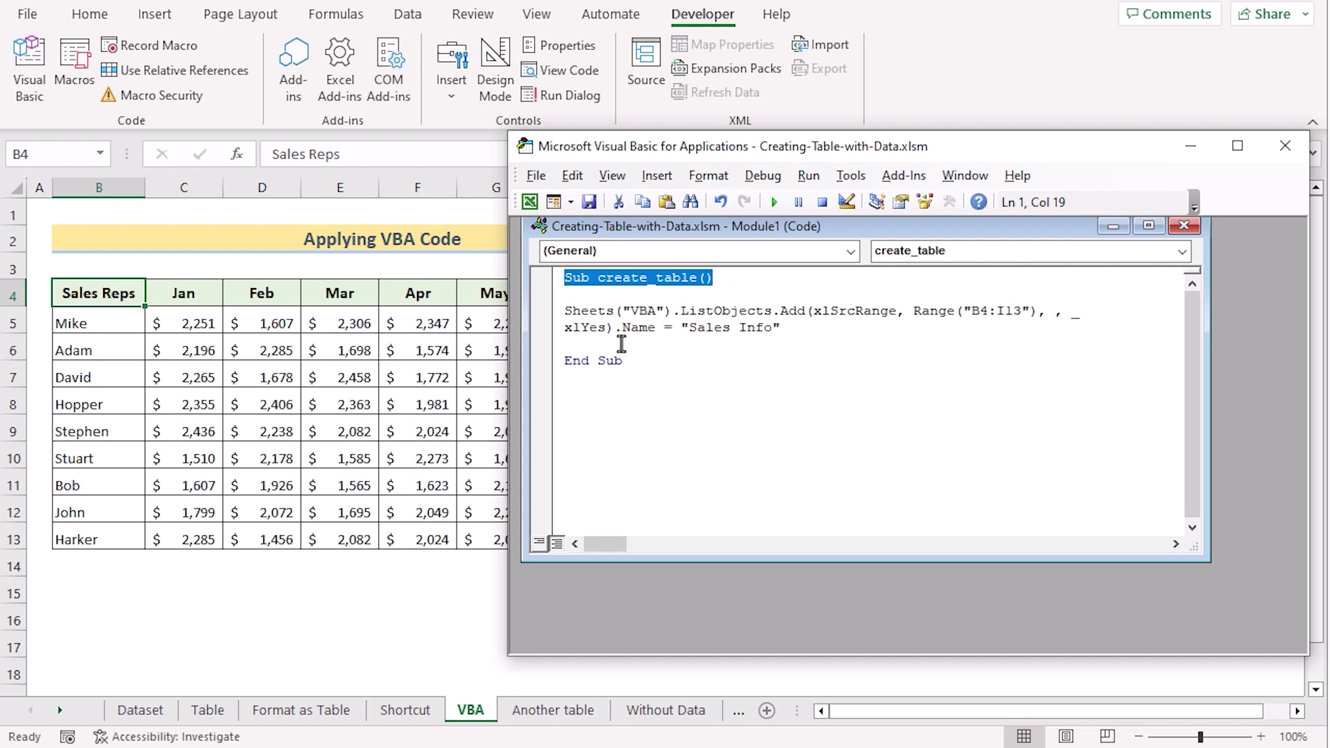
{"action": "left_click_drag", "start_coordinate": [565, 312], "coordinate": [668, 313]}
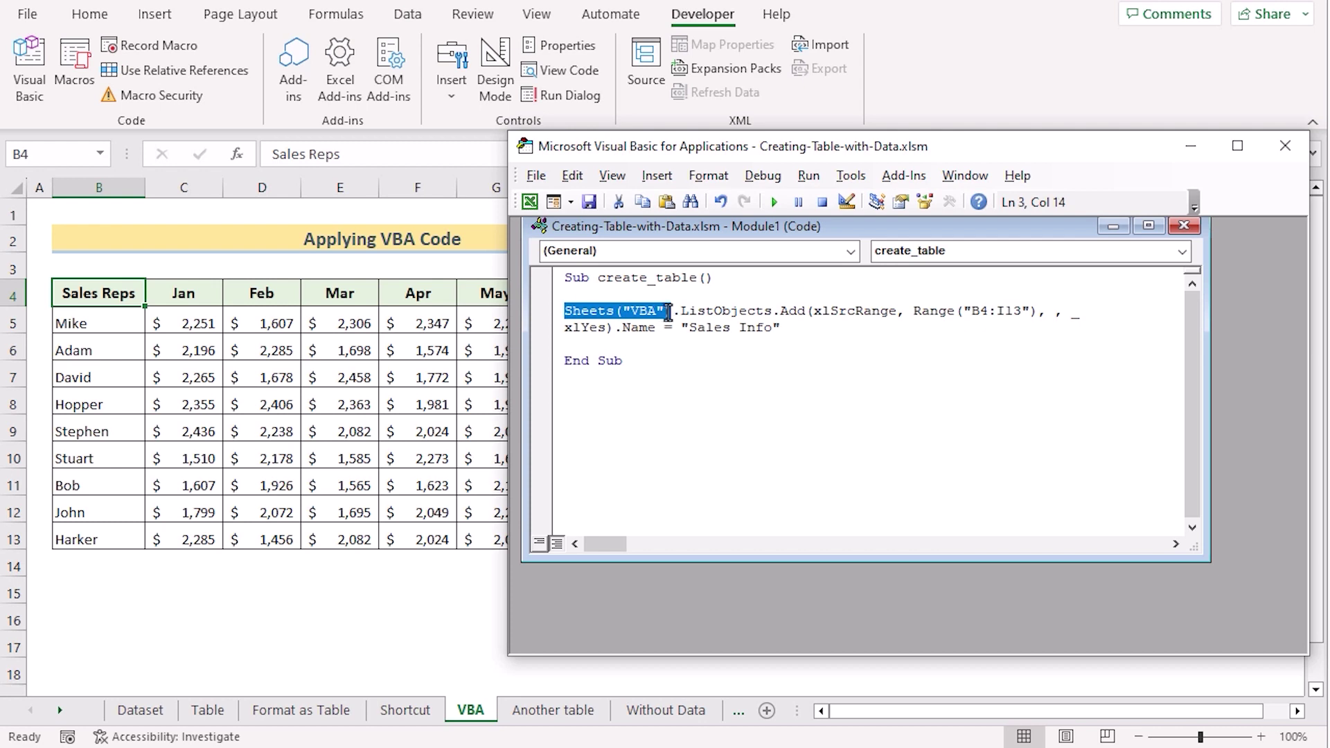
{"action": "left_click_drag", "start_coordinate": [668, 312], "coordinate": [674, 314]}
{"action": "left_click", "coordinate": [682, 316]}
{"action": "left_click_drag", "start_coordinate": [682, 316], "coordinate": [775, 317]}
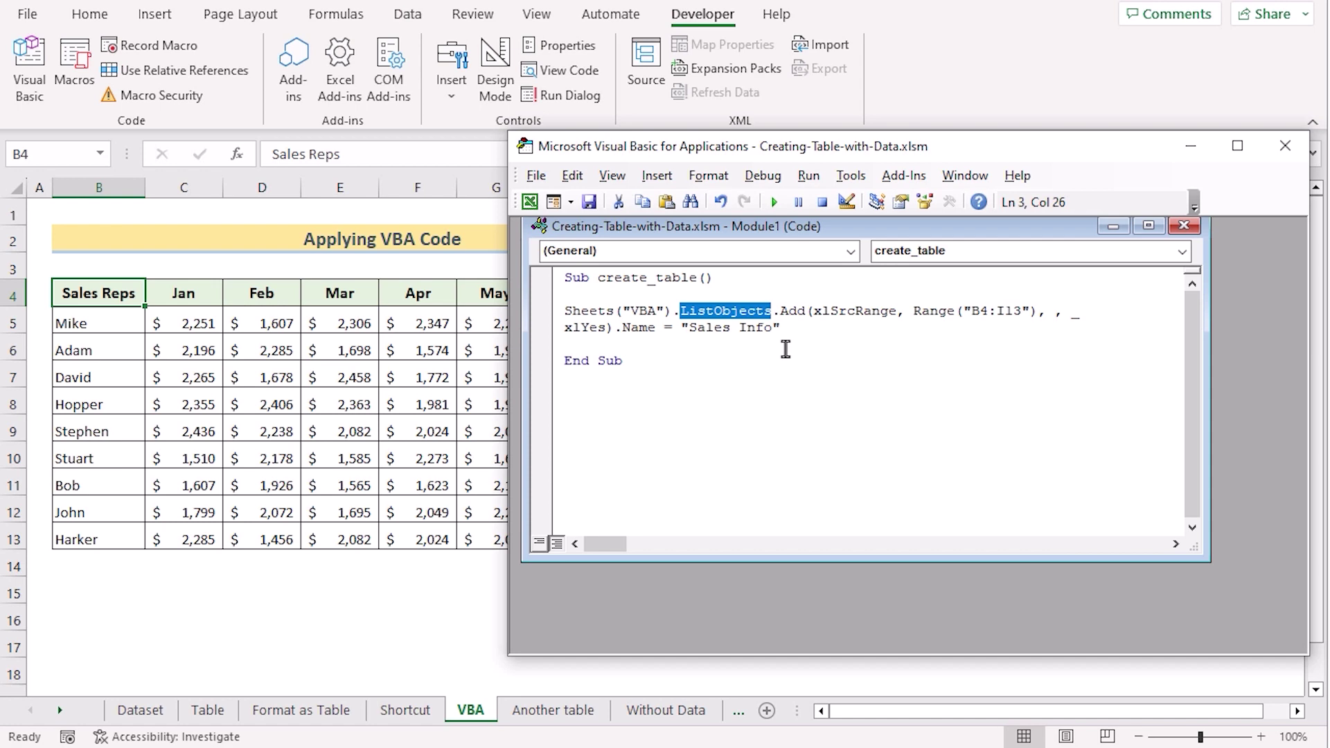
{"action": "left_click", "coordinate": [782, 313]}
{"action": "left_click_drag", "start_coordinate": [782, 313], "coordinate": [895, 317]}
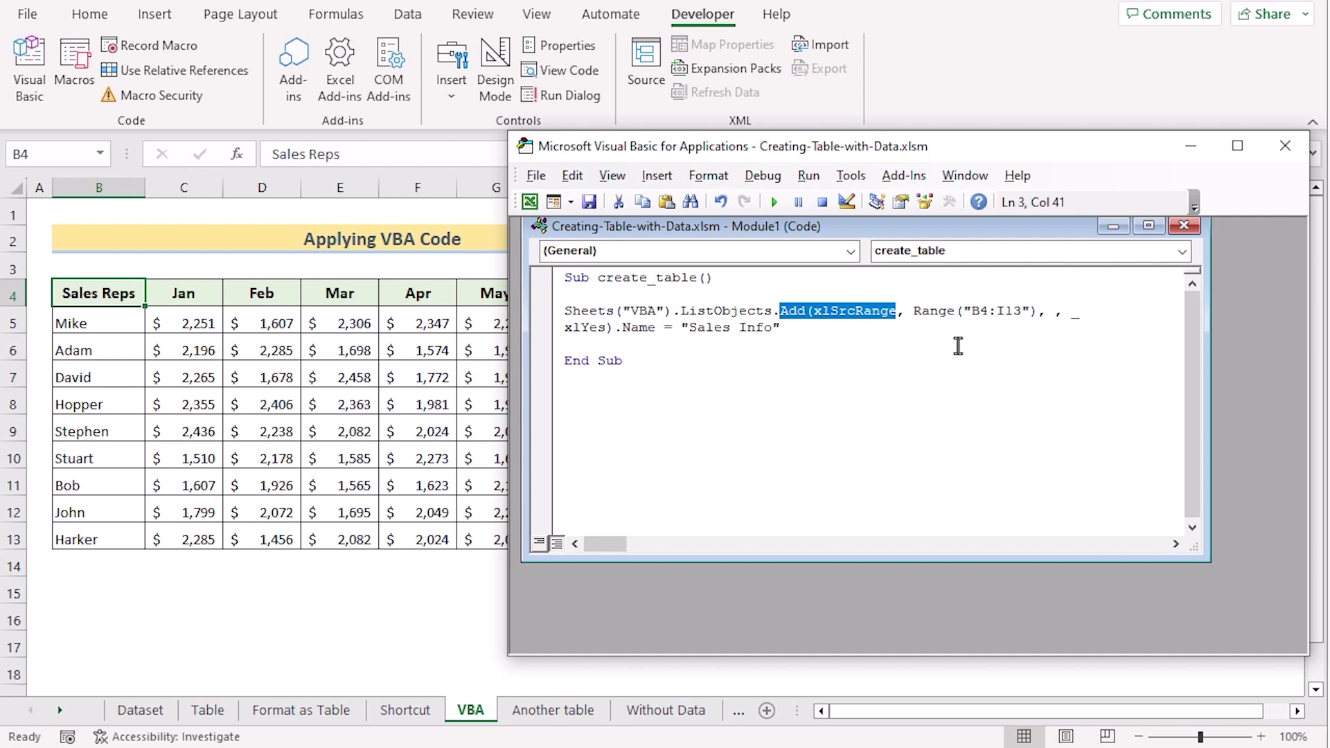
{"action": "left_click_drag", "start_coordinate": [916, 313], "coordinate": [1036, 314]}
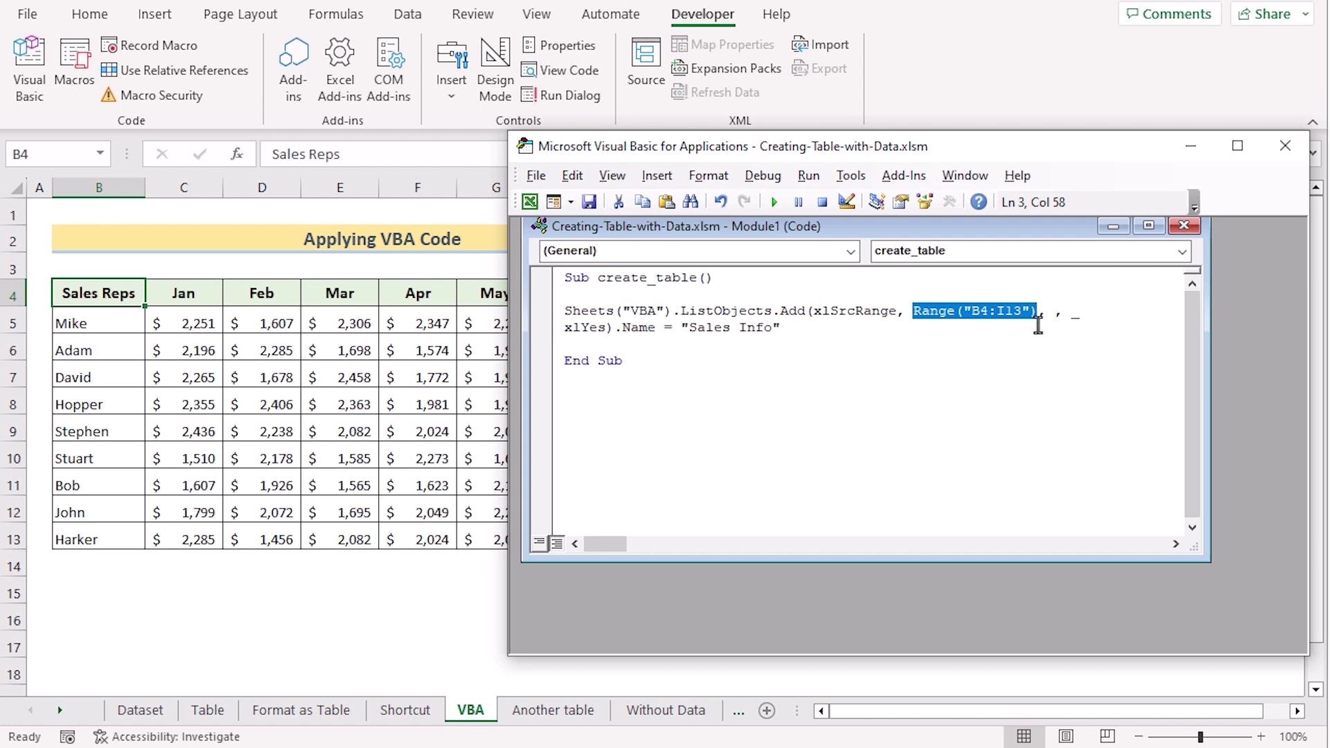
{"action": "left_click_drag", "start_coordinate": [1038, 314], "coordinate": [1080, 317]}
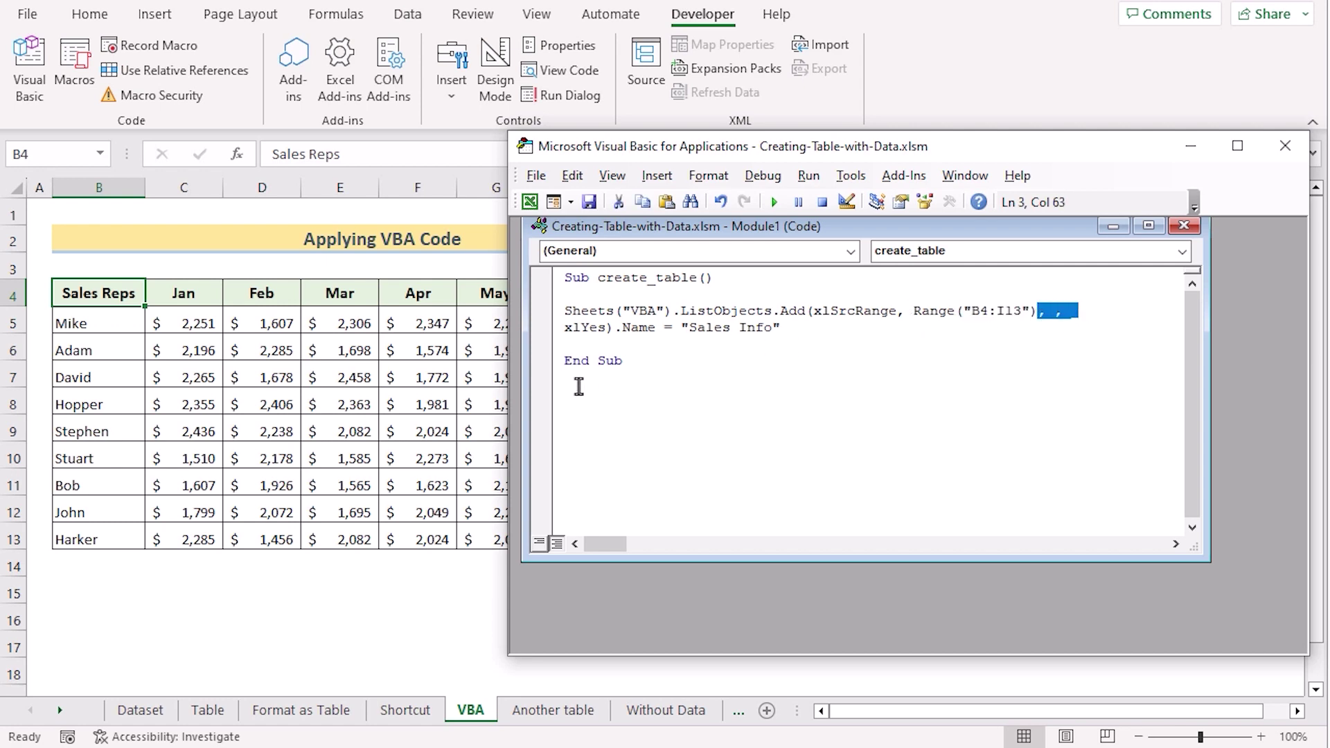
{"action": "left_click_drag", "start_coordinate": [564, 327], "coordinate": [612, 331]}
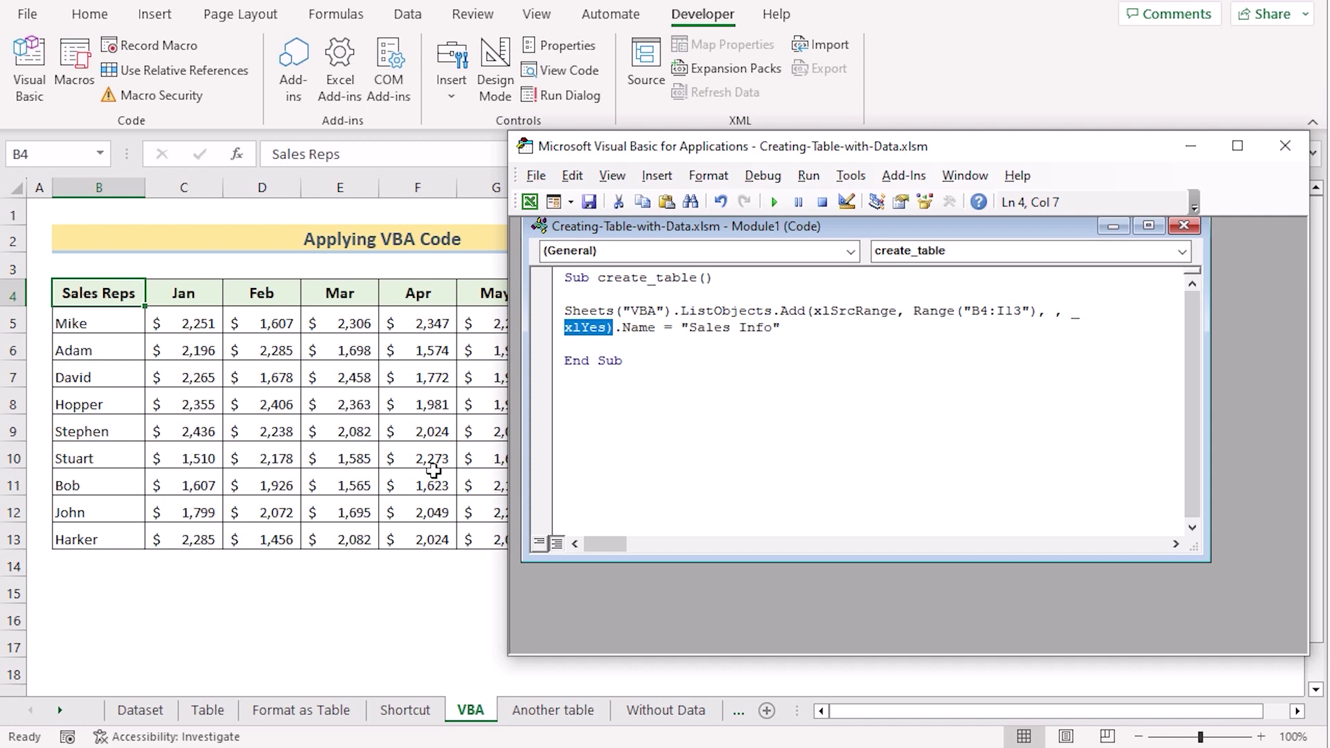
{"action": "left_click_drag", "start_coordinate": [620, 328], "coordinate": [780, 329]}
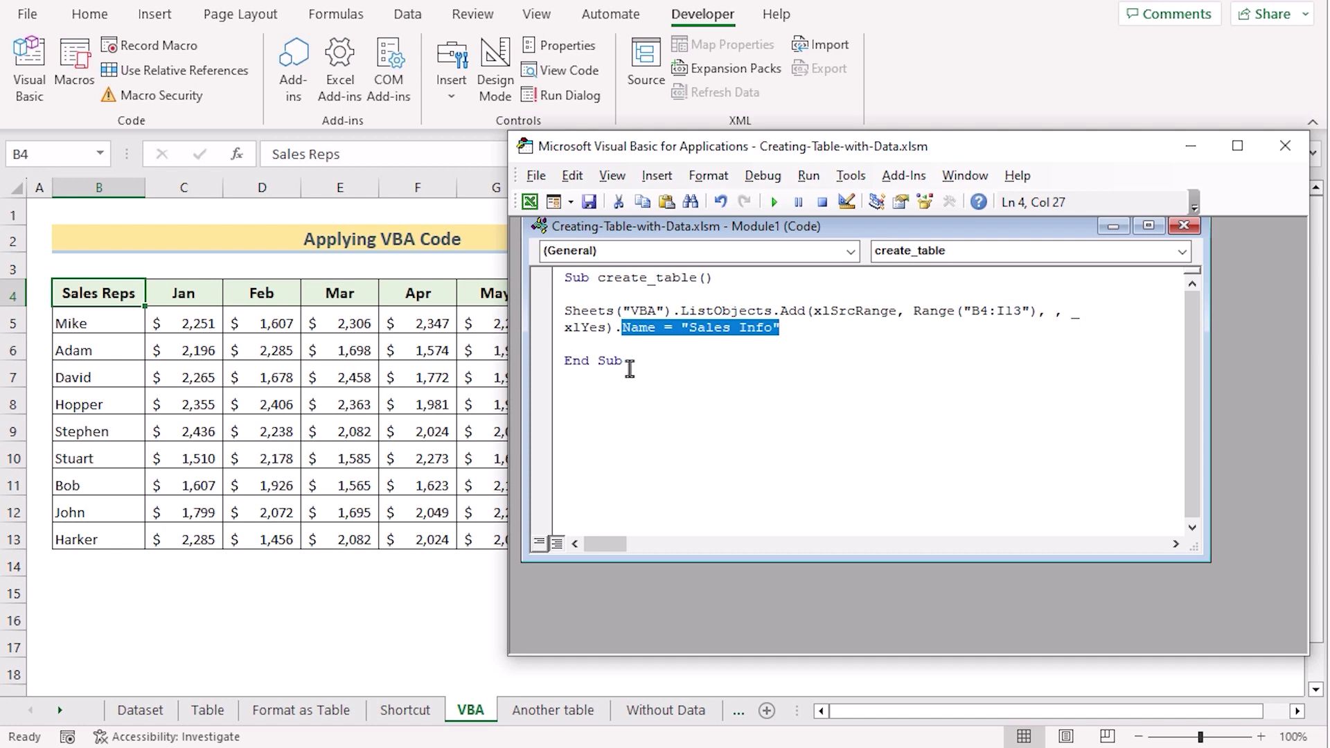
{"action": "left_click_drag", "start_coordinate": [625, 362], "coordinate": [536, 367]}
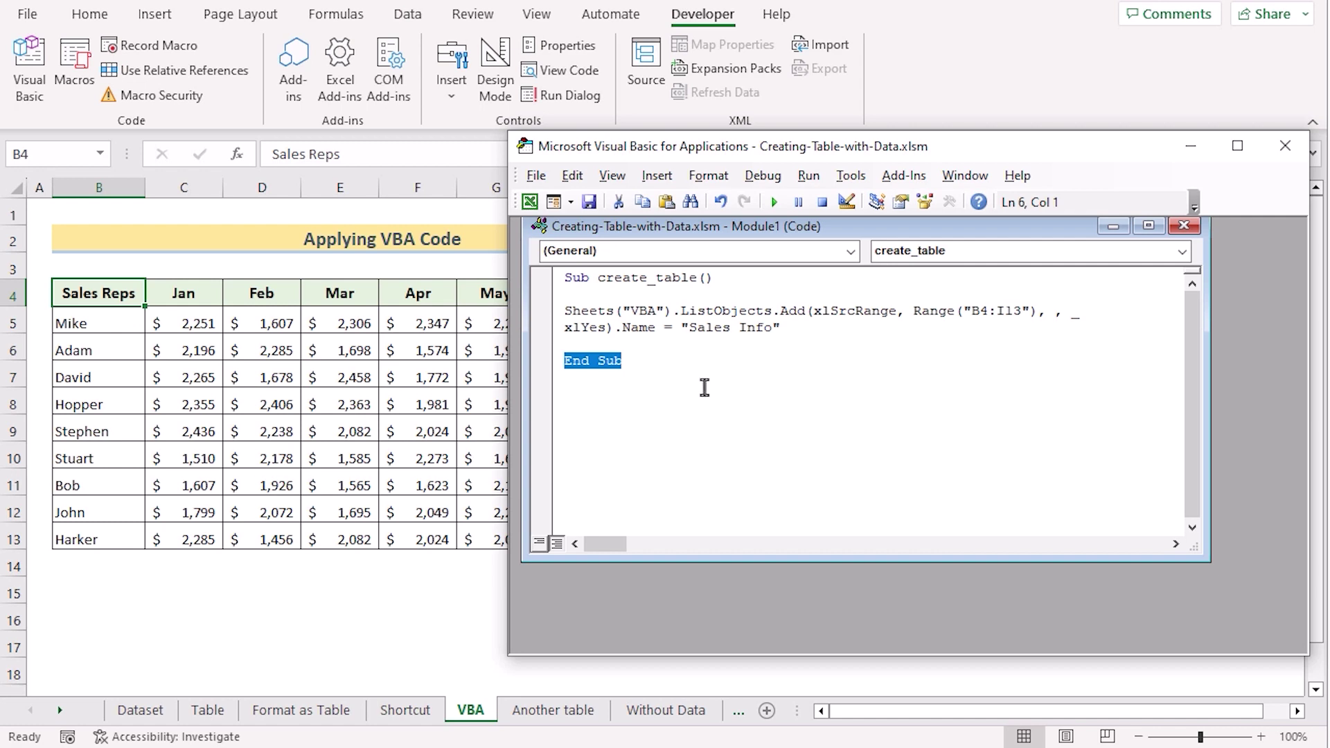
Run the create_table macro to turn B4:I13 on the VBA sheet into a table, and minimize the Visual Basic editor
{"action": "left_click", "coordinate": [809, 176]}
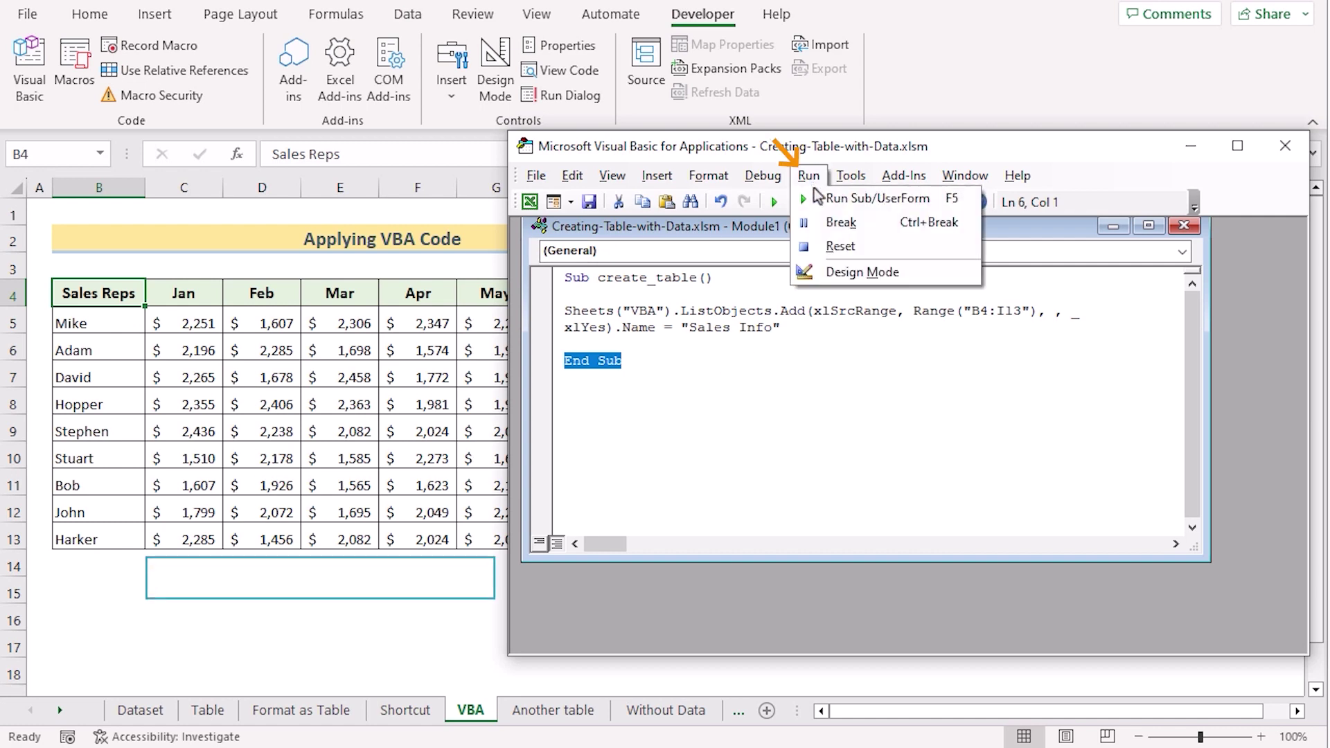
{"action": "left_click", "coordinate": [821, 195]}
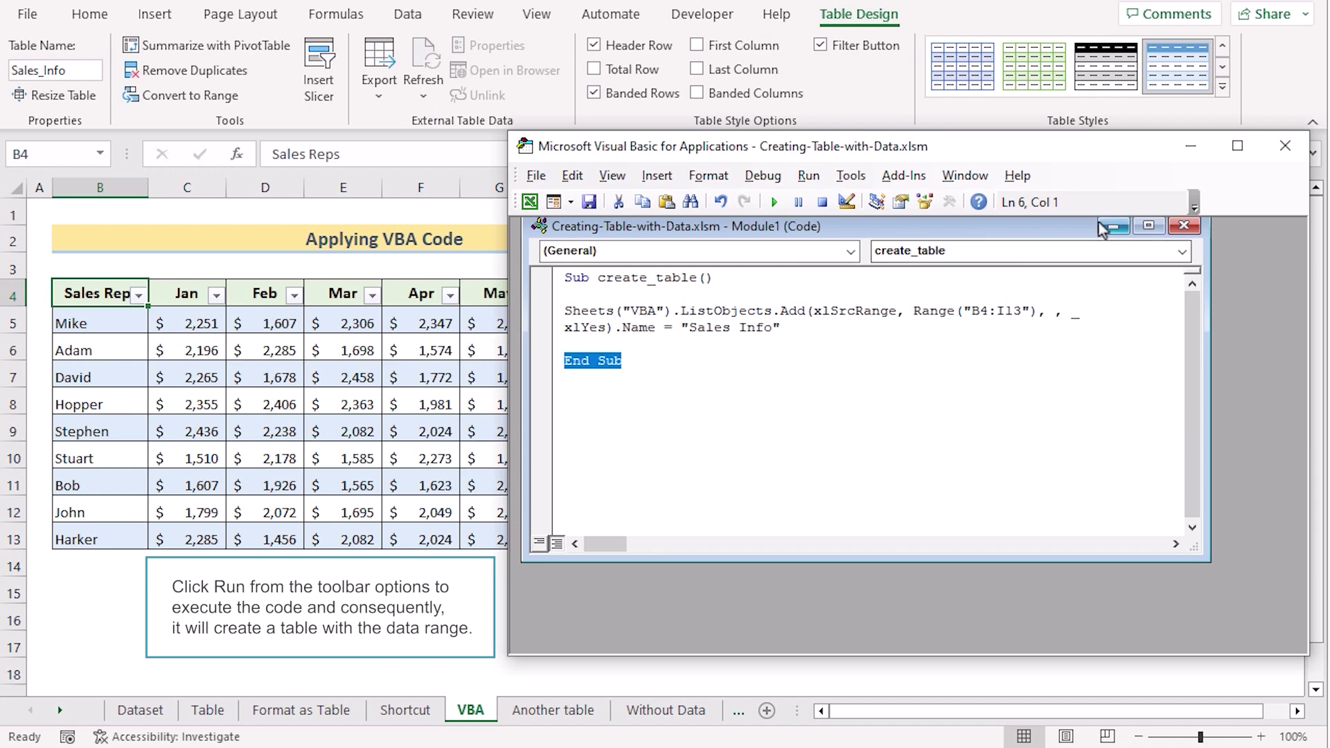
{"action": "left_click", "coordinate": [1191, 145]}
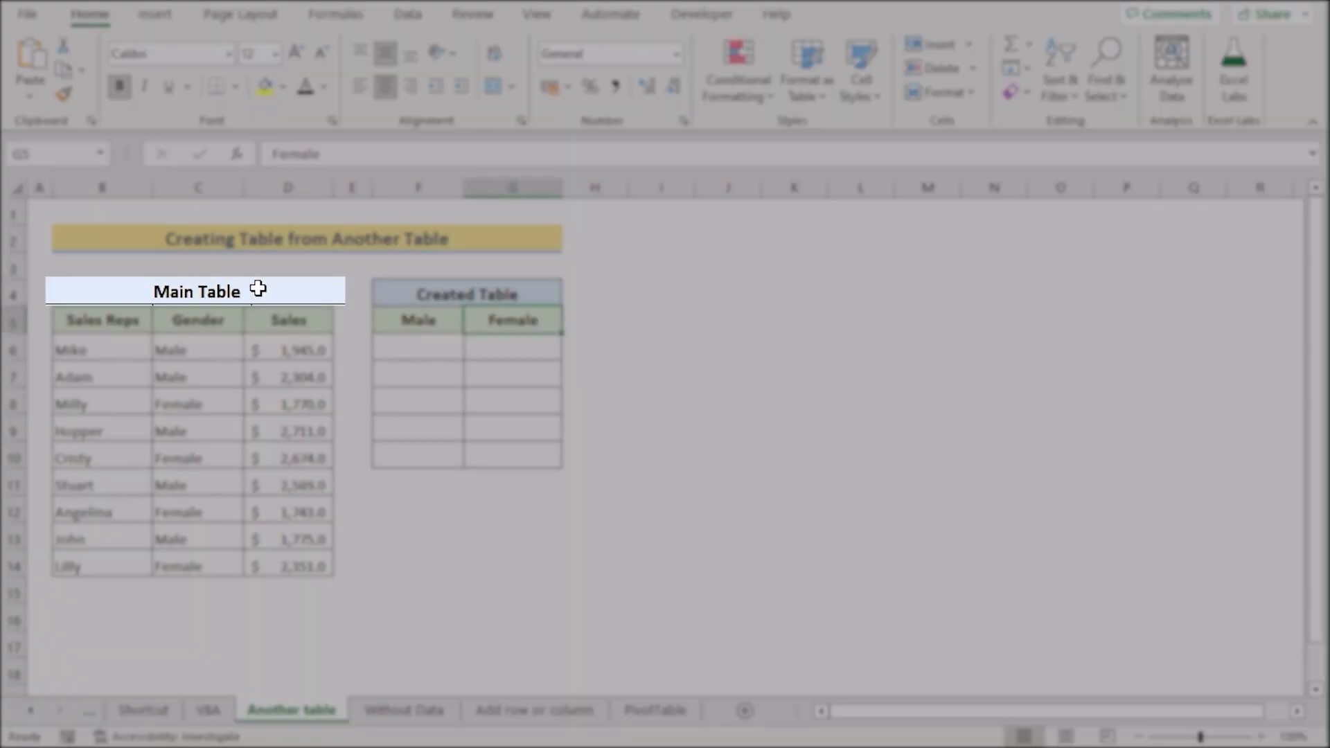
Review the Main Table on the Another table sheet, including its Sales Reps, Gender and Sales headers and columns B to D
{"action": "left_click", "coordinate": [253, 293]}
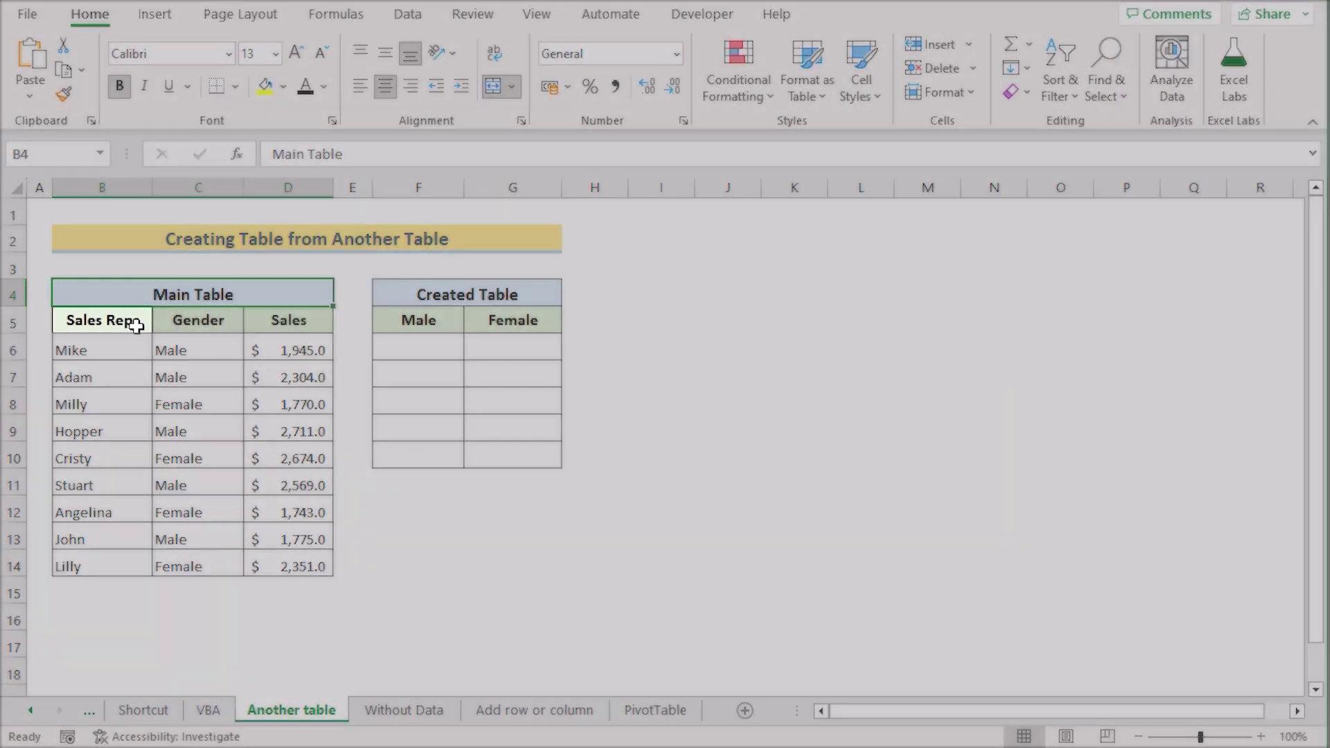
{"action": "left_click", "coordinate": [136, 325]}
{"action": "left_click", "coordinate": [102, 187]}
{"action": "left_click", "coordinate": [231, 326]}
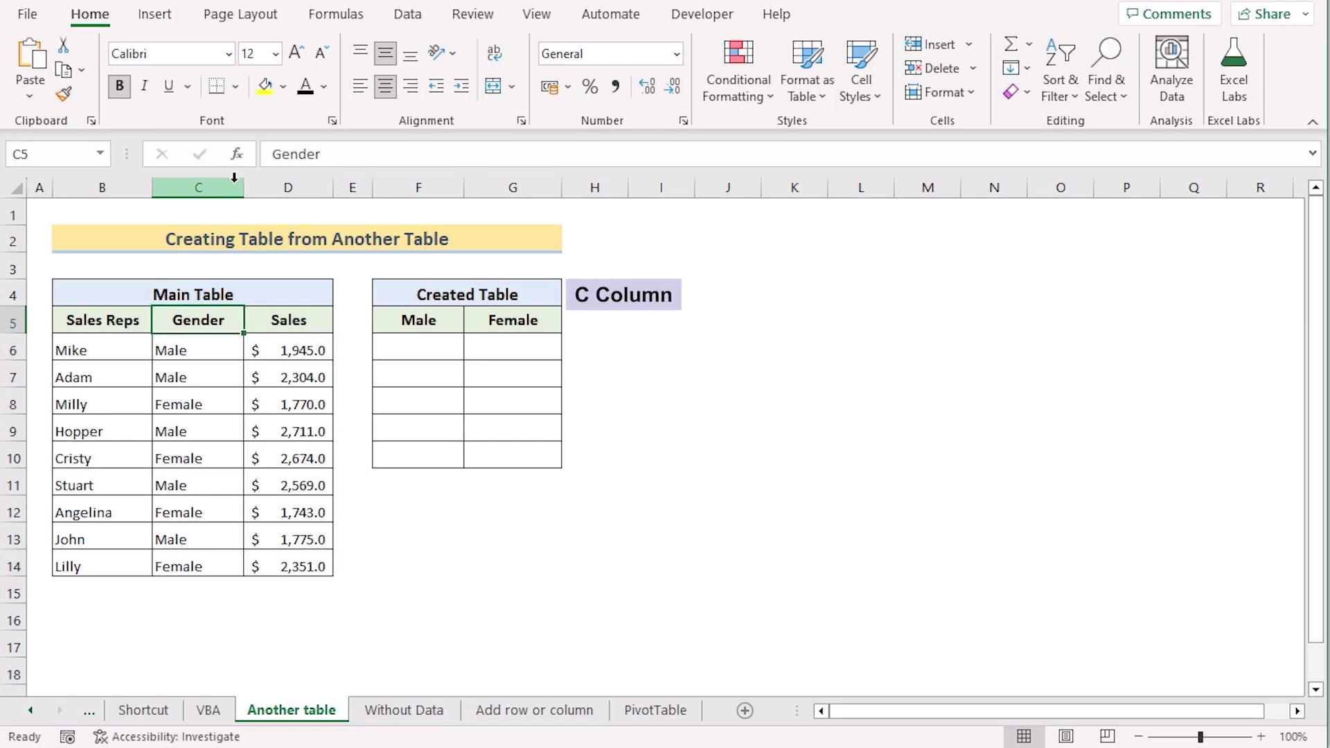
{"action": "left_click", "coordinate": [208, 188]}
{"action": "left_click", "coordinate": [324, 326]}
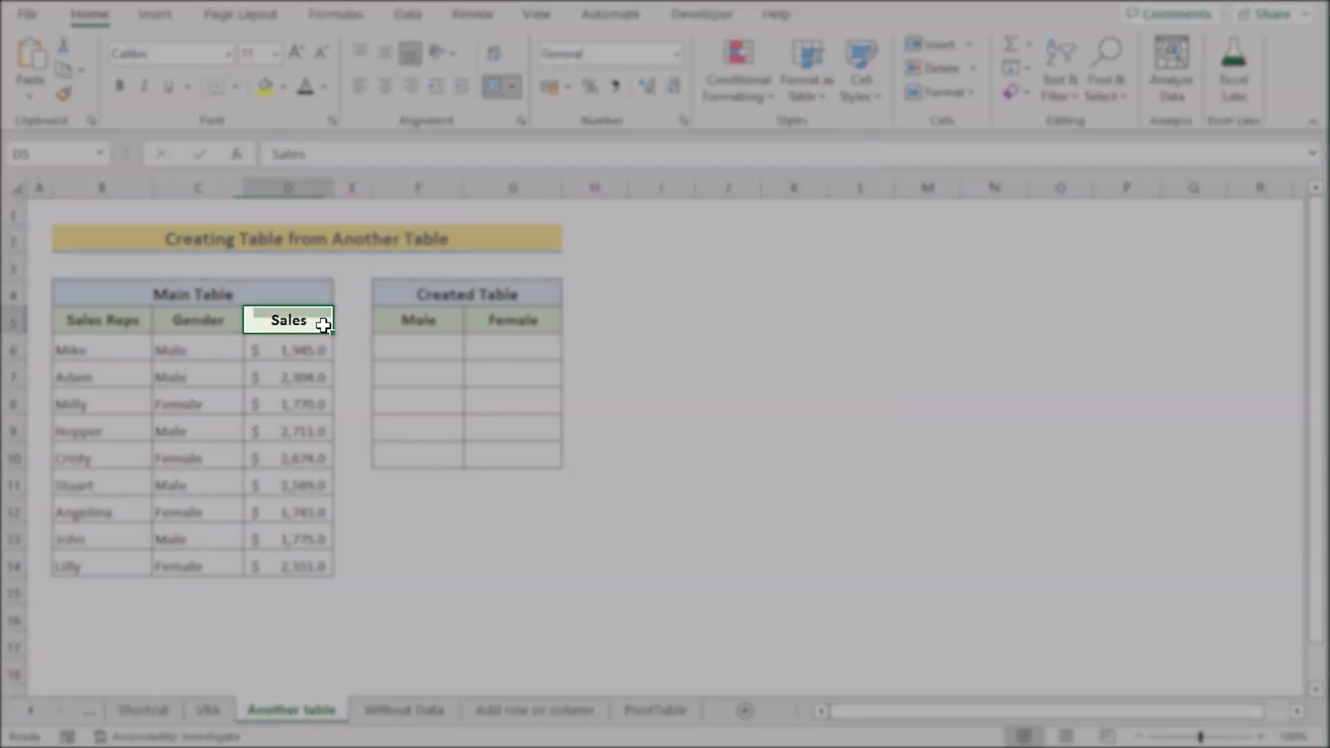
{"action": "left_click", "coordinate": [305, 187]}
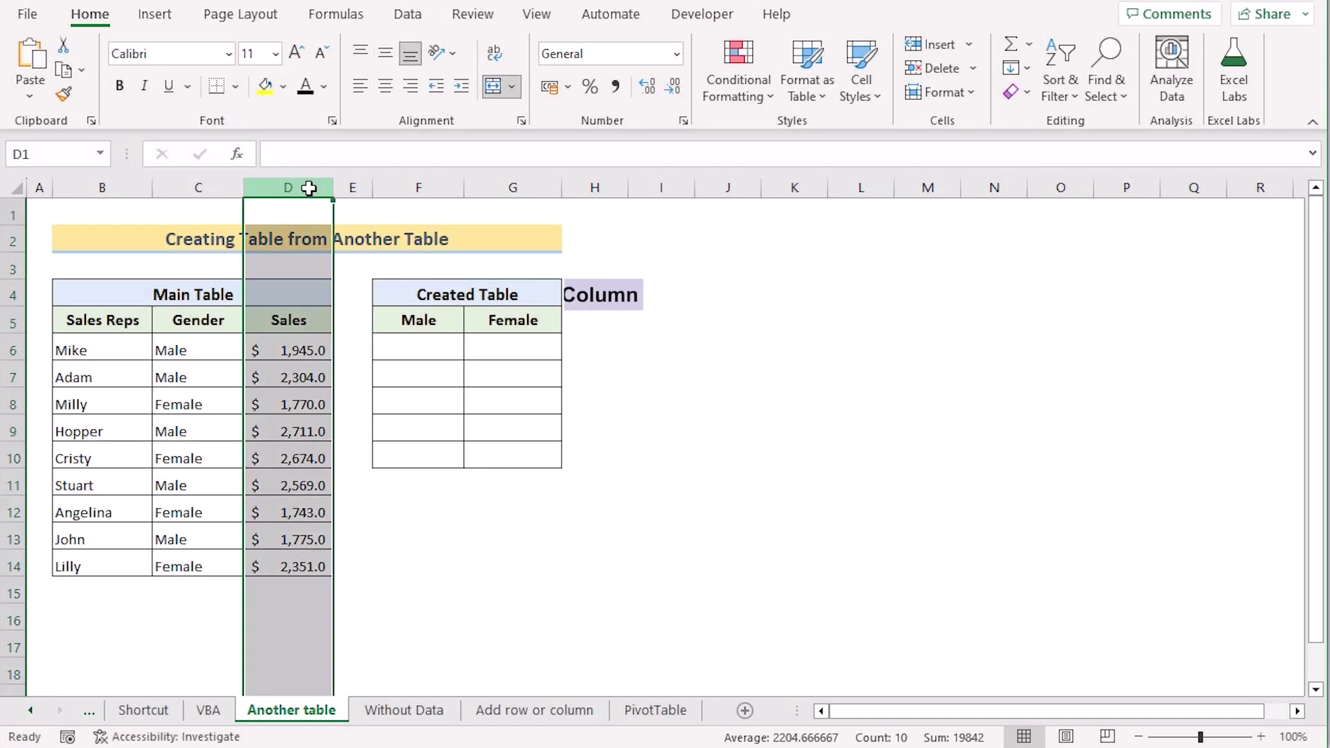
{"action": "left_click", "coordinate": [191, 326]}
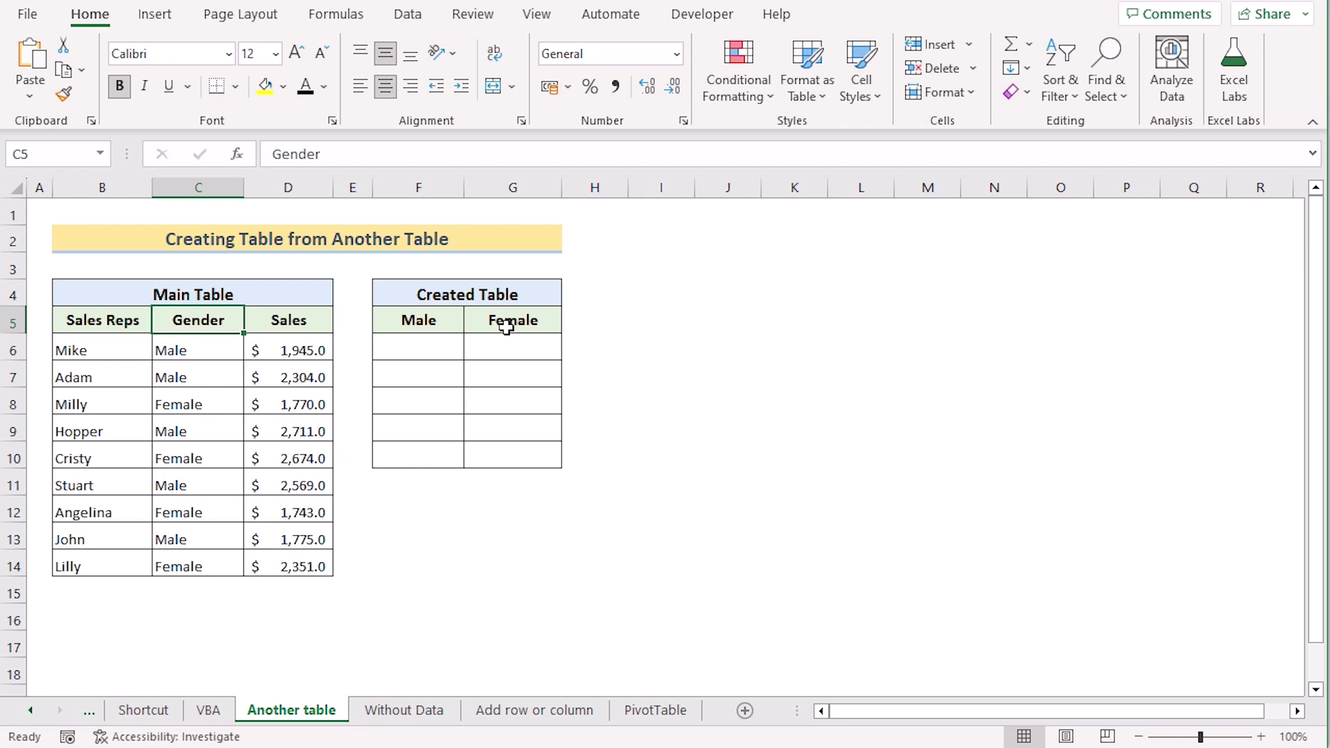
Begin a formula in F6 under Male with IFERROR and INDEX, using the absolute range $B$6:$B$14 as the array: =IFERROR(INDEX($B$6:$B$14,
{"action": "left_click", "coordinate": [407, 348]}
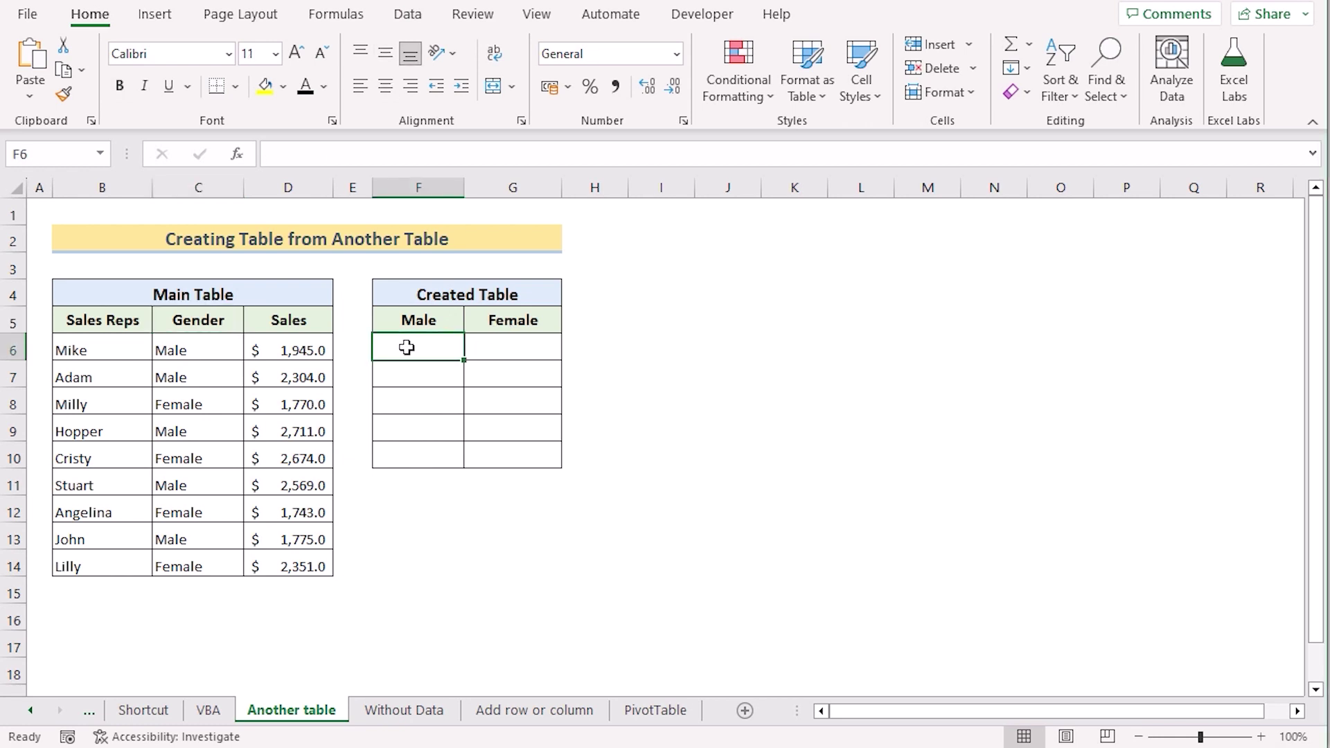
{"action": "type", "text": "="}
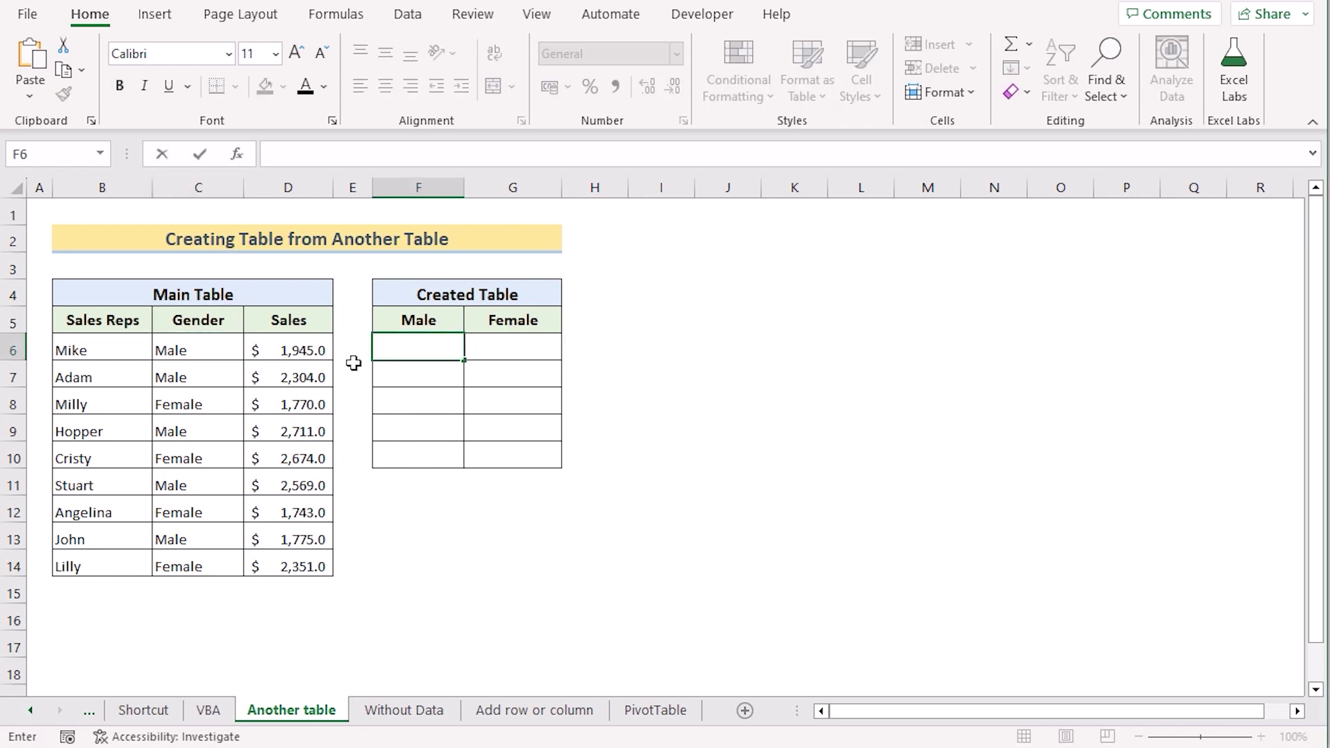
{"action": "type", "text": "IFERROR"}
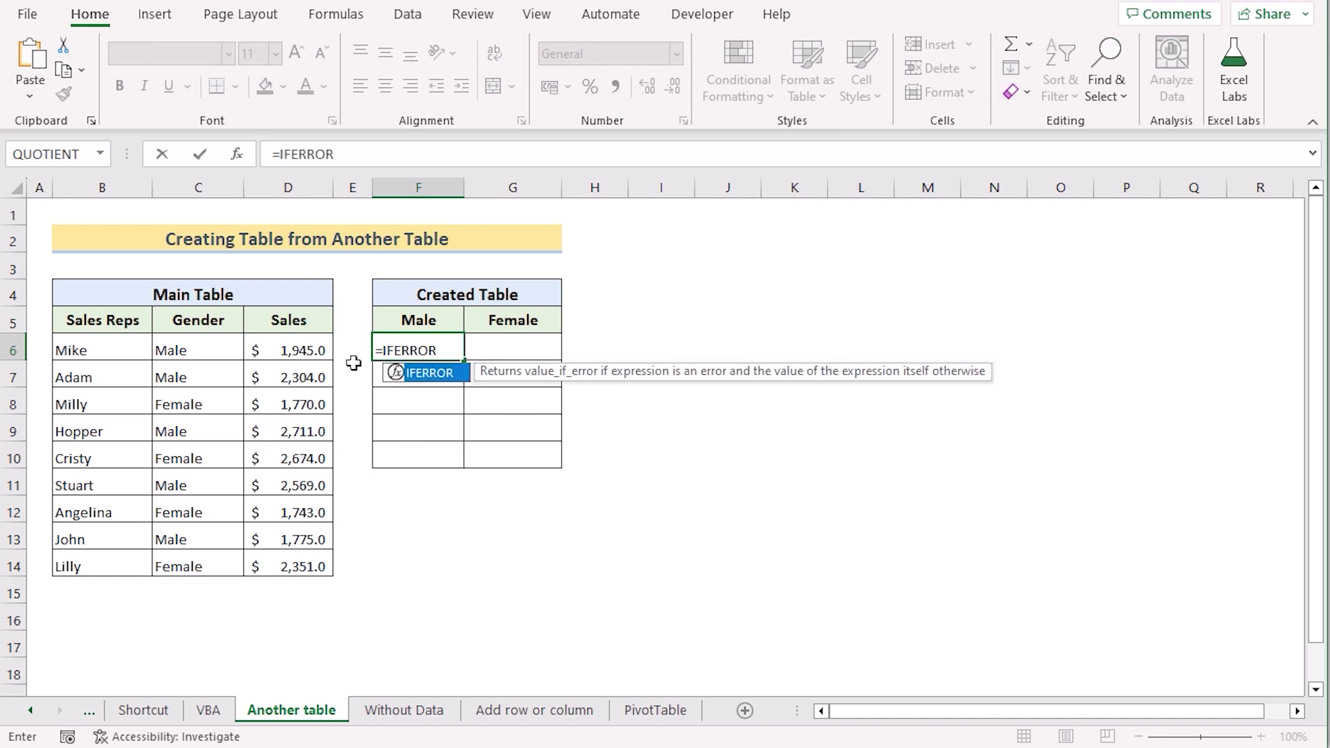
{"action": "type", "text": "("}
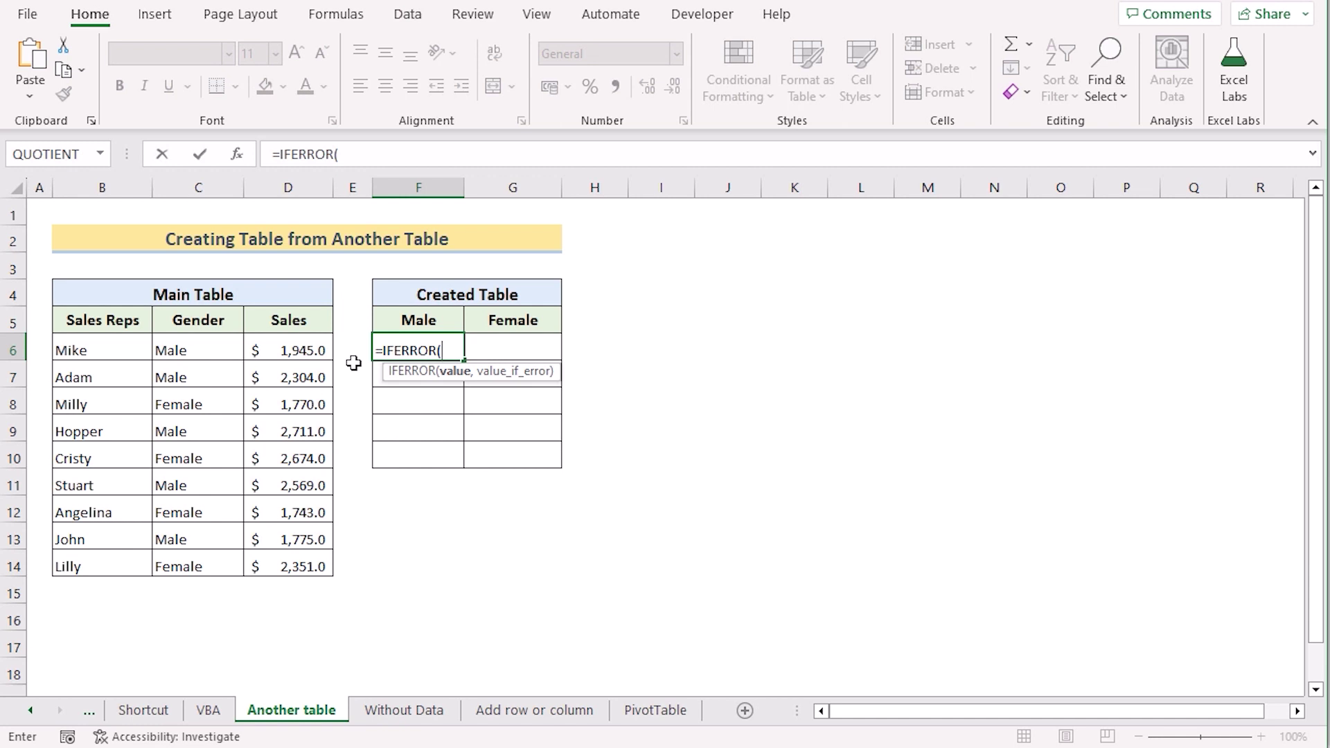
{"action": "type", "text": "INDEX"}
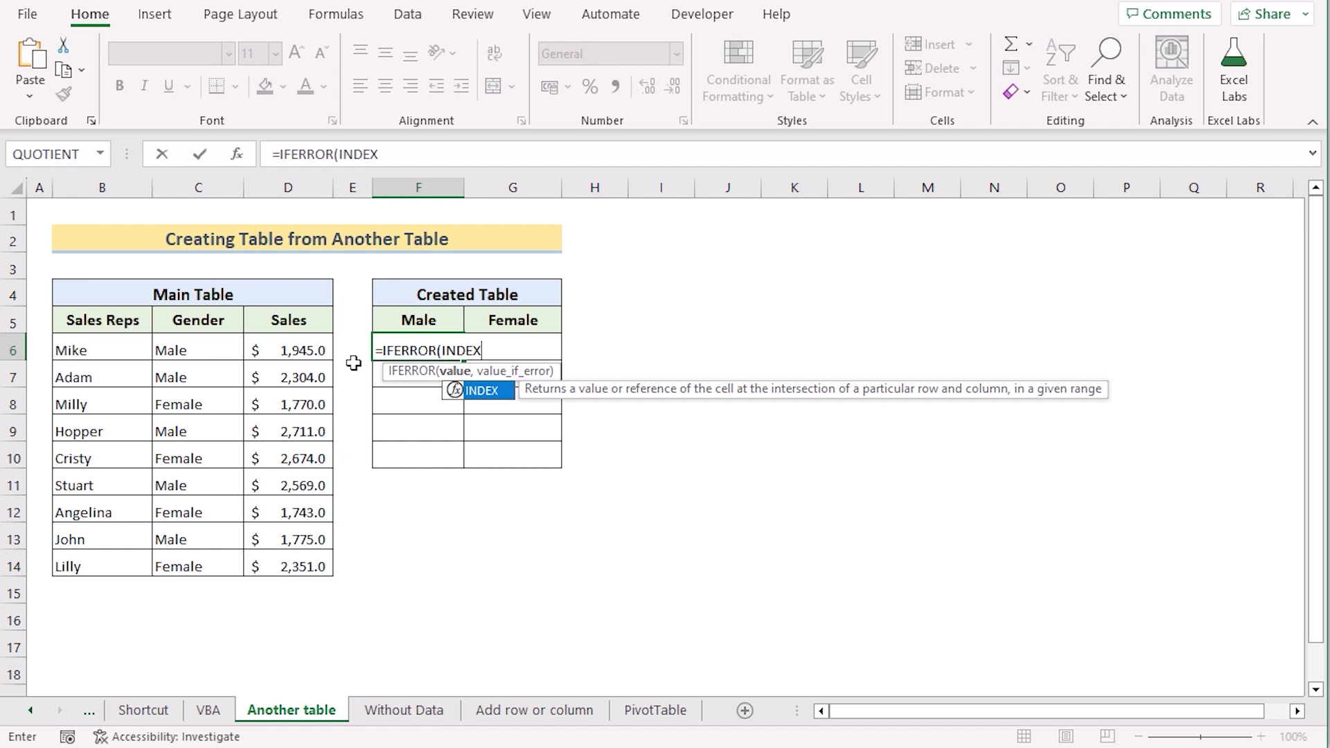
{"action": "type", "text": "("}
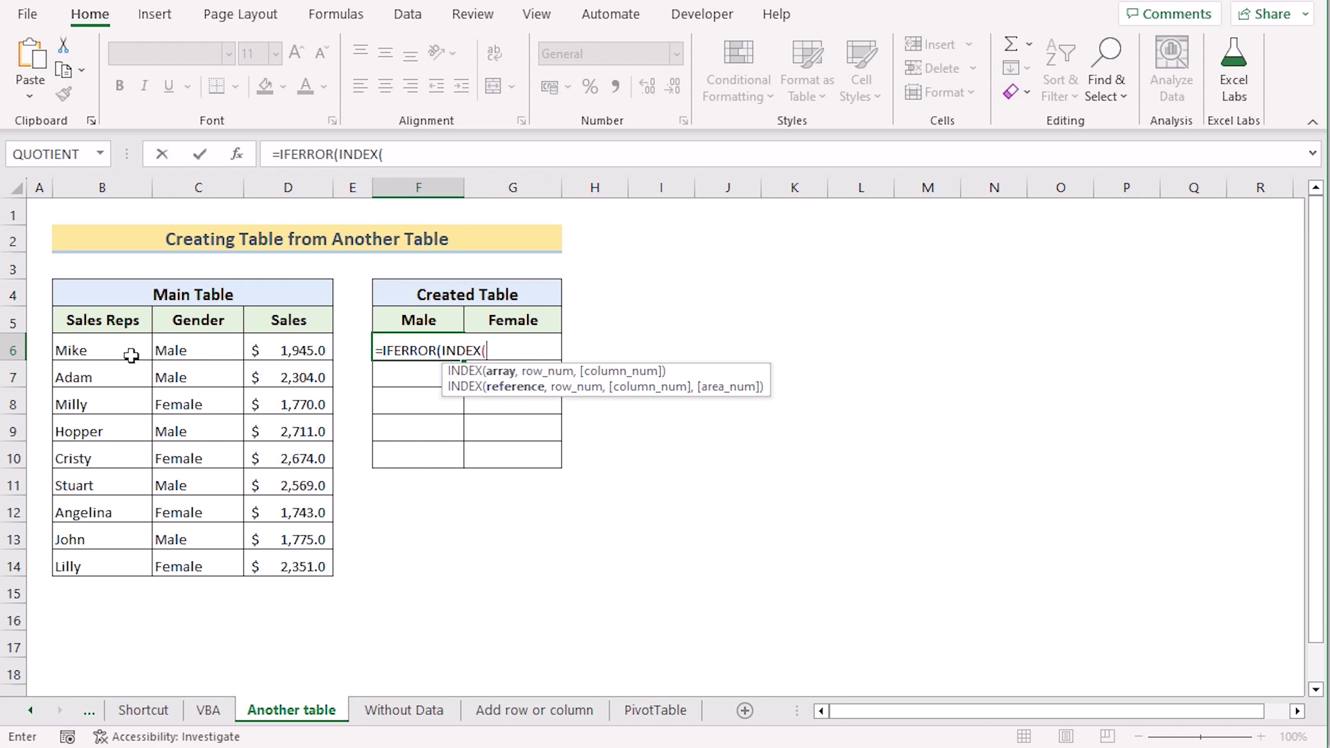
{"action": "left_click_drag", "start_coordinate": [107, 351], "coordinate": [128, 567]}
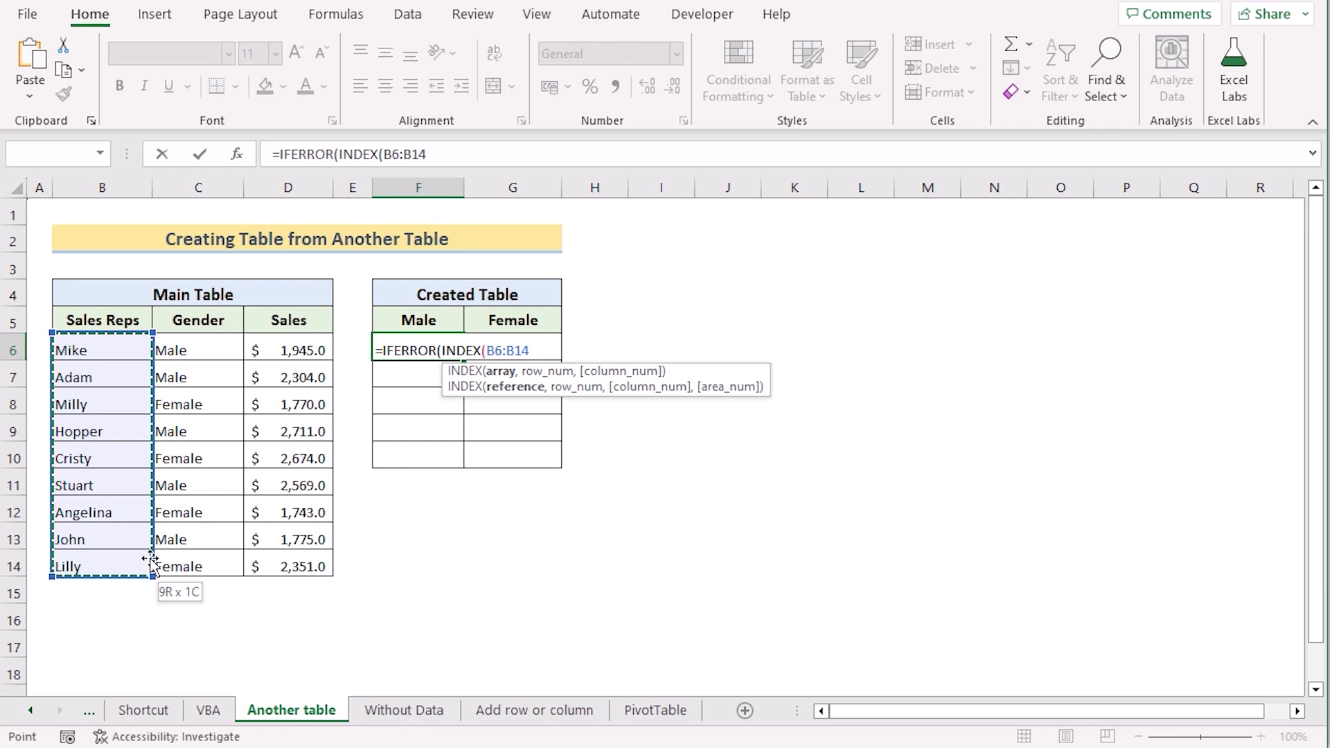
{"action": "key", "text": "F4"}
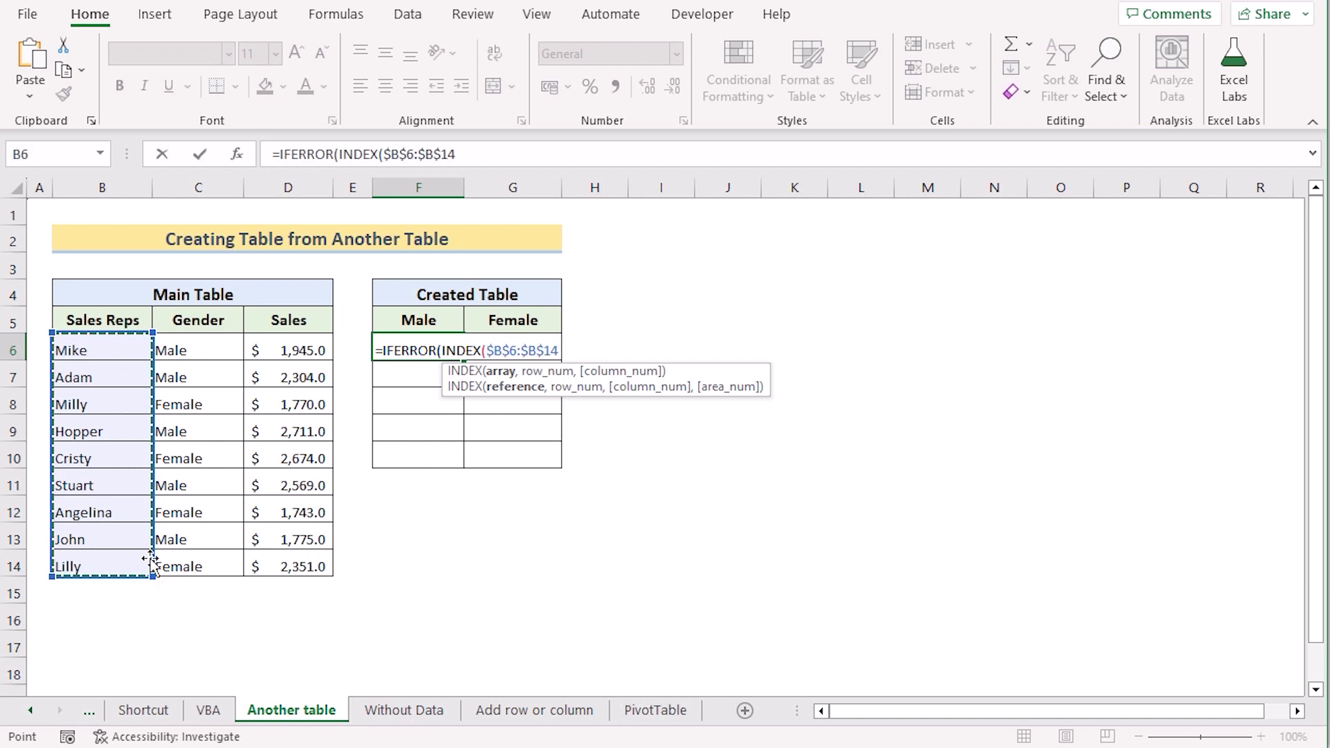
{"action": "type", "text": ","}
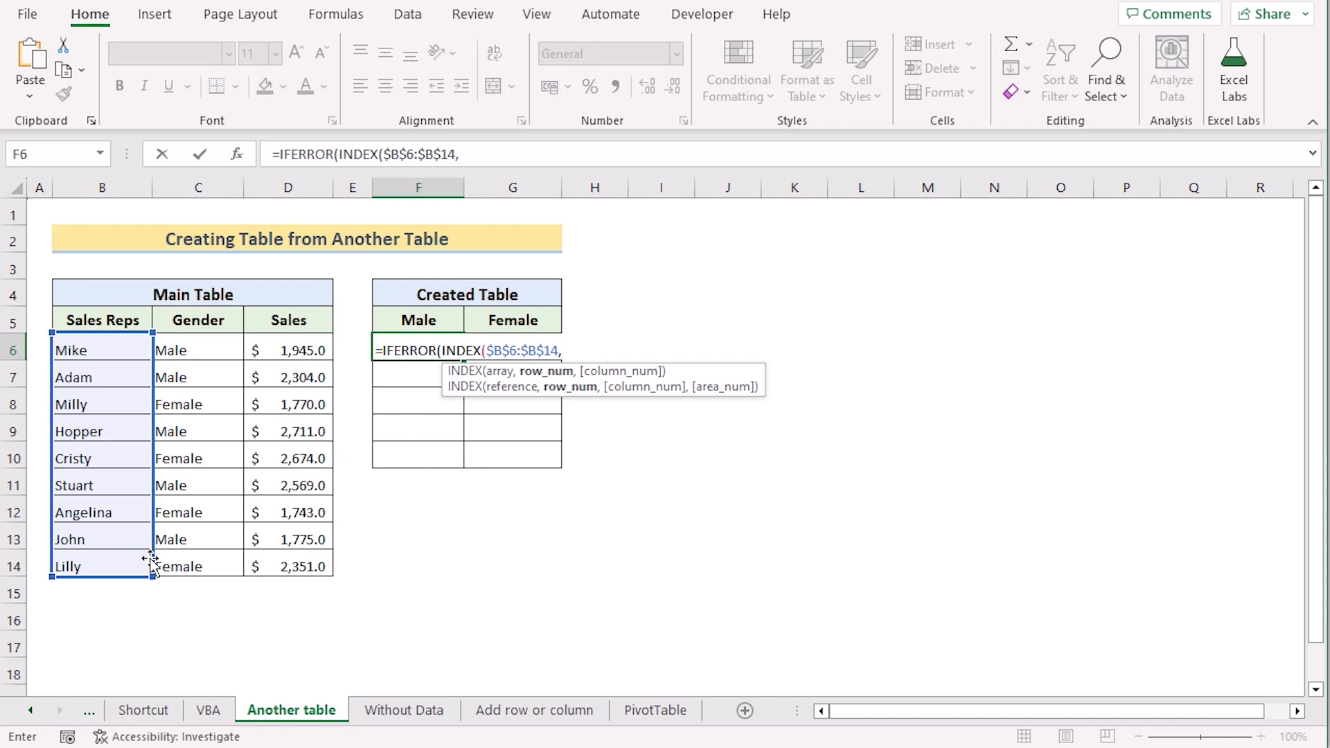
Continue the F6 formula with SMALL and IF, testing the absolute Gender range against the Male header: SMALL(IF($C$6:$C$14=$F$5,
{"action": "type", "text": "SMALL"}
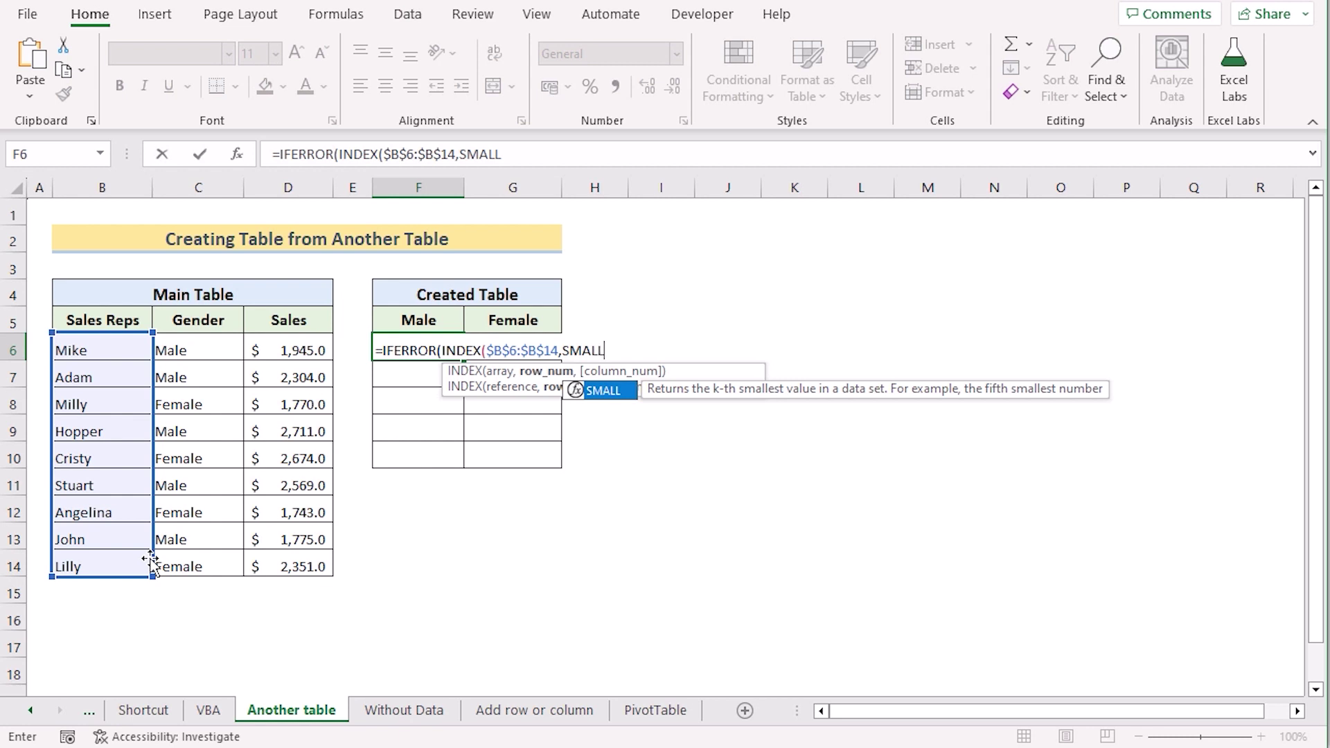
{"action": "type", "text": "("}
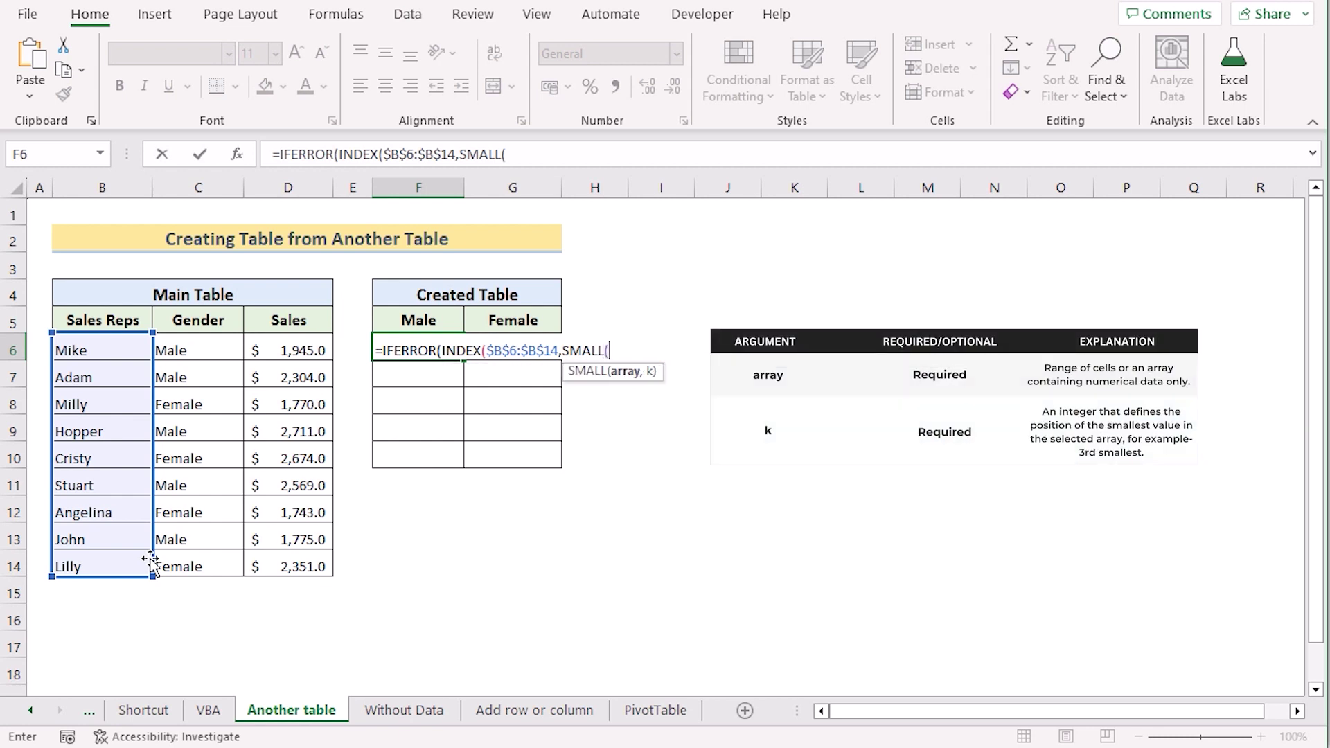
{"action": "type", "text": "IF"}
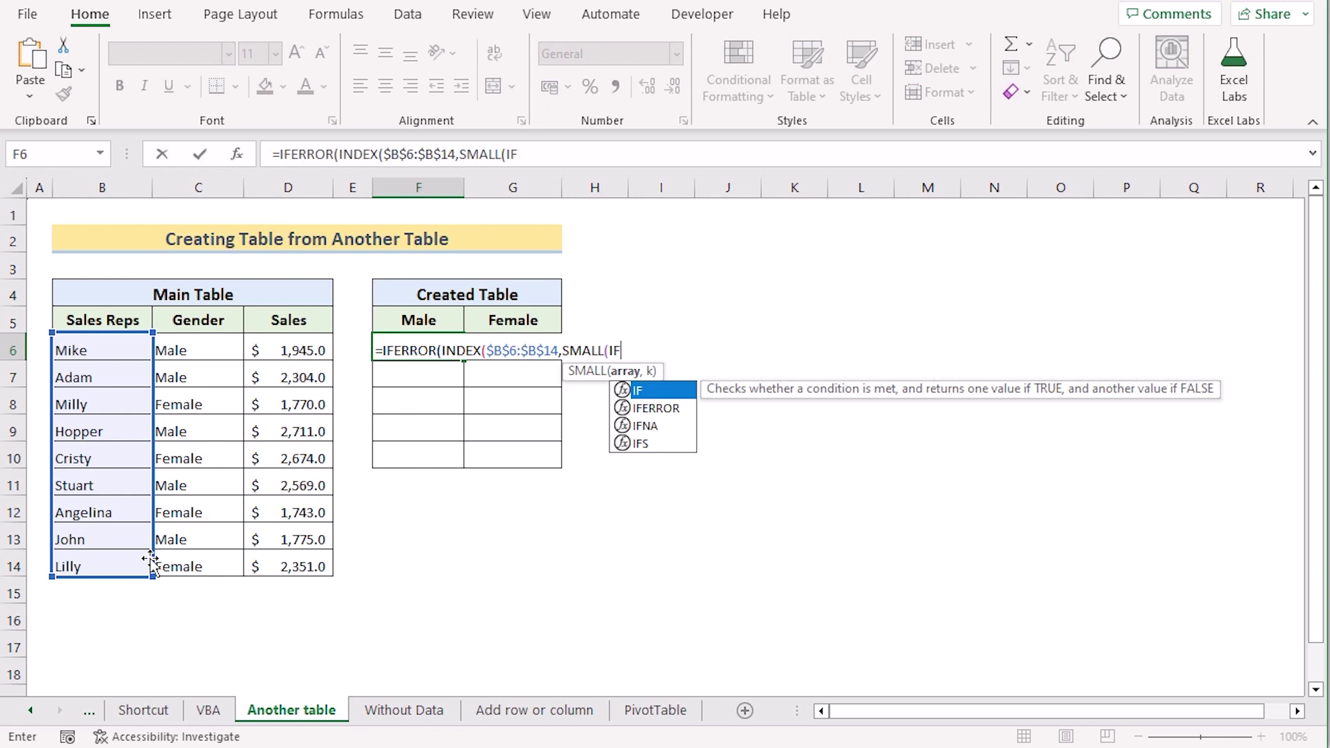
{"action": "type", "text": "("}
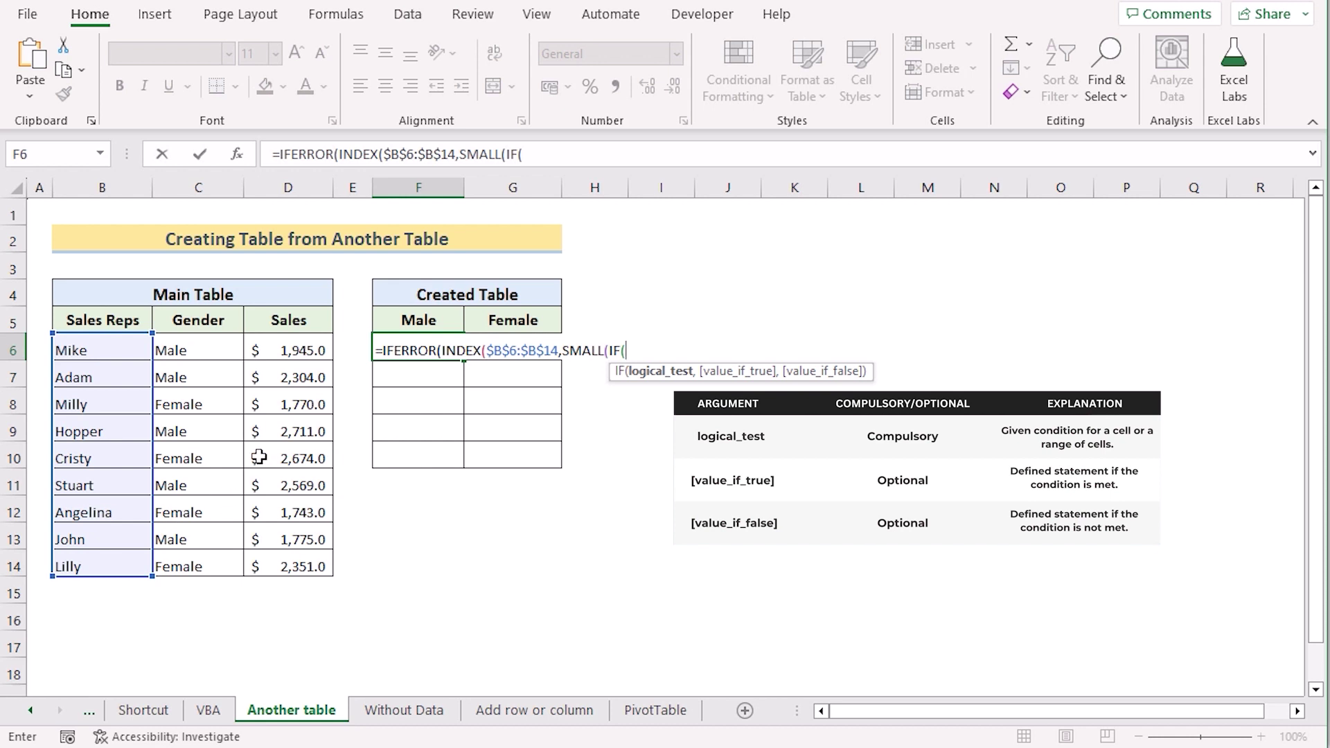
{"action": "left_click", "coordinate": [206, 350]}
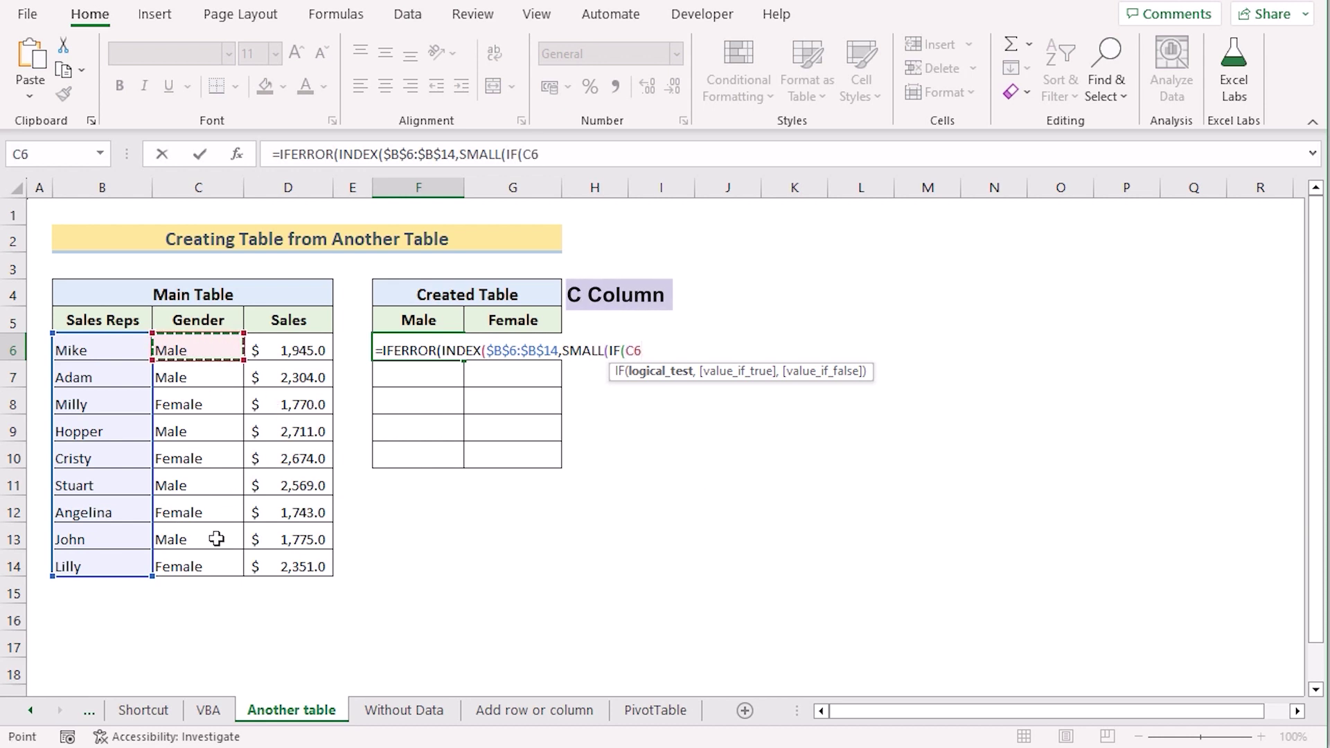
{"action": "left_click", "coordinate": [199, 566], "text": "shift"}
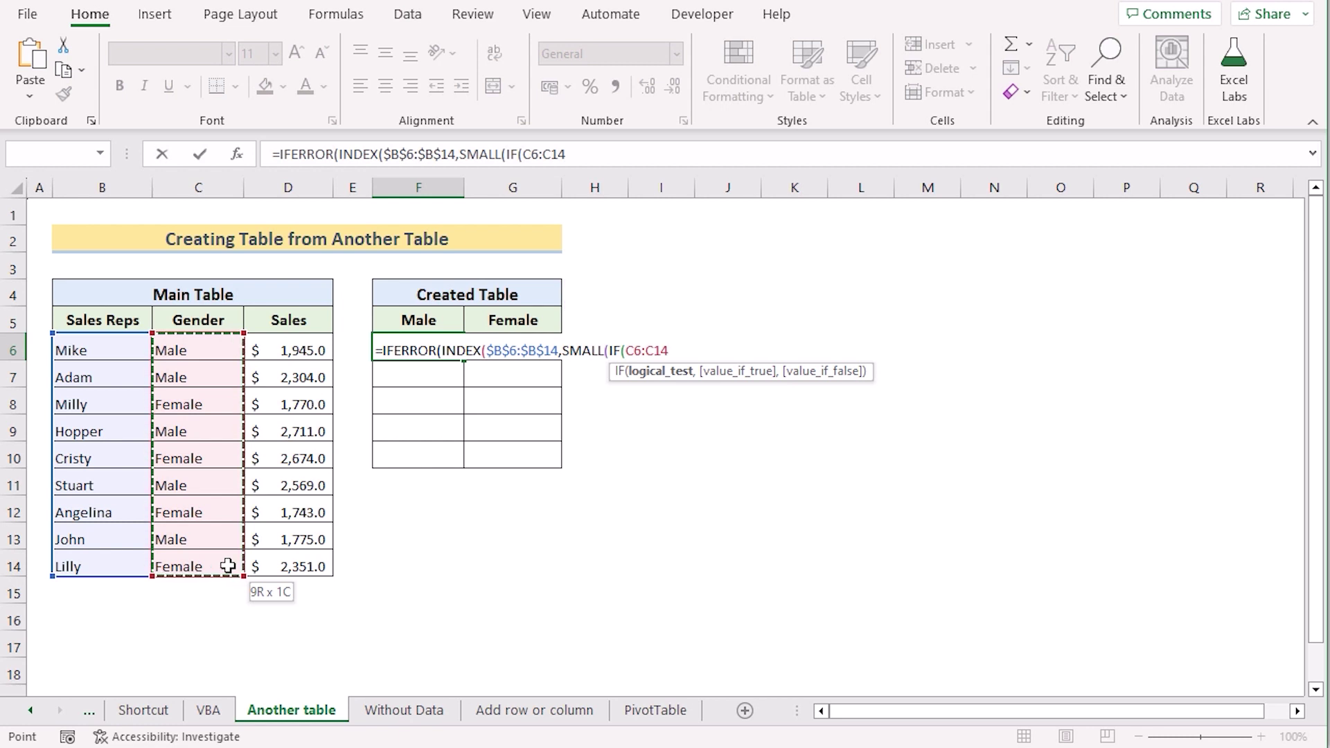
{"action": "key", "text": "F4"}
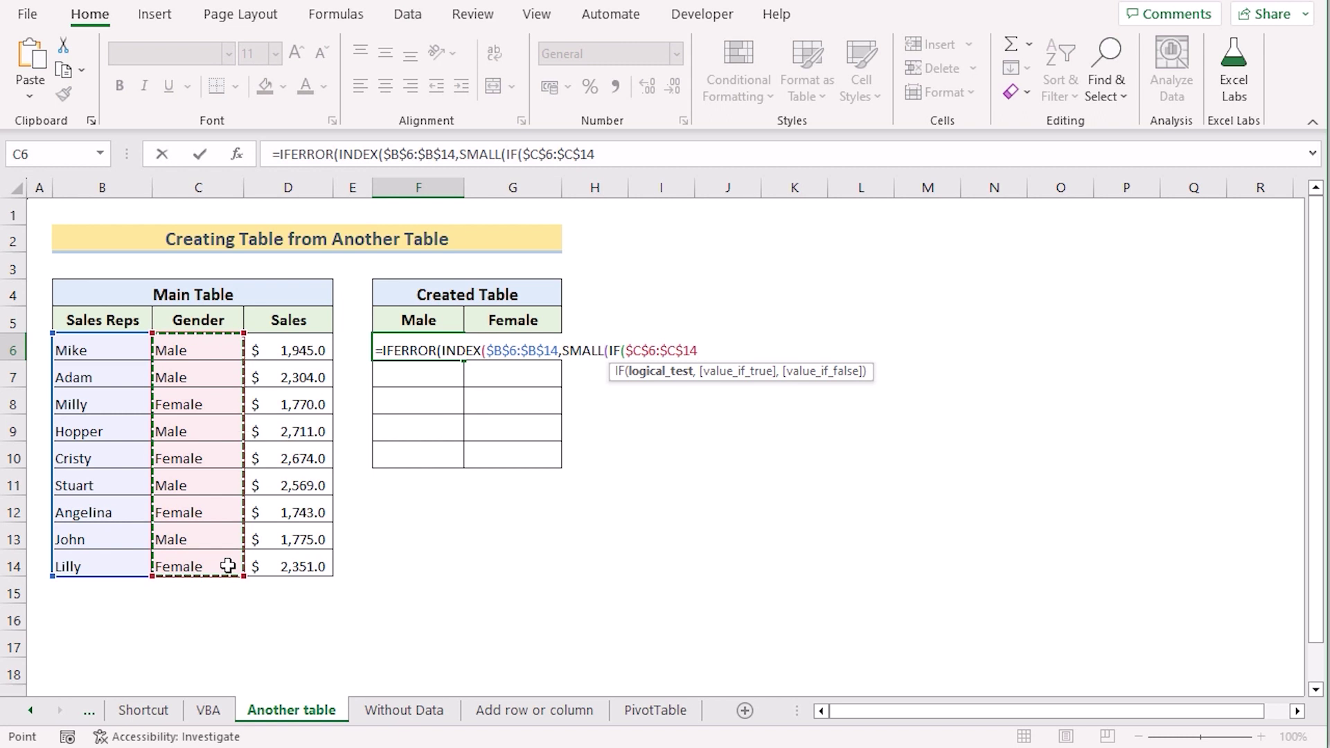
{"action": "type", "text": "="}
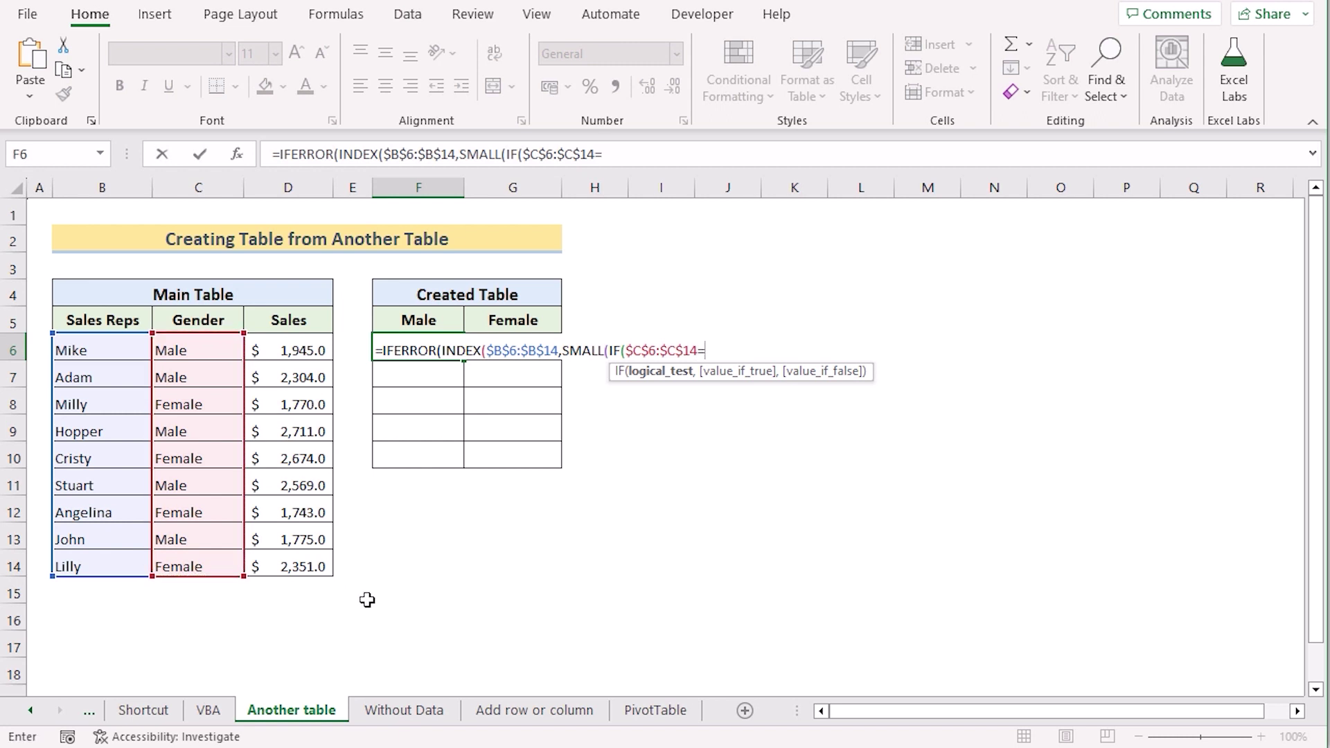
{"action": "left_click", "coordinate": [439, 318]}
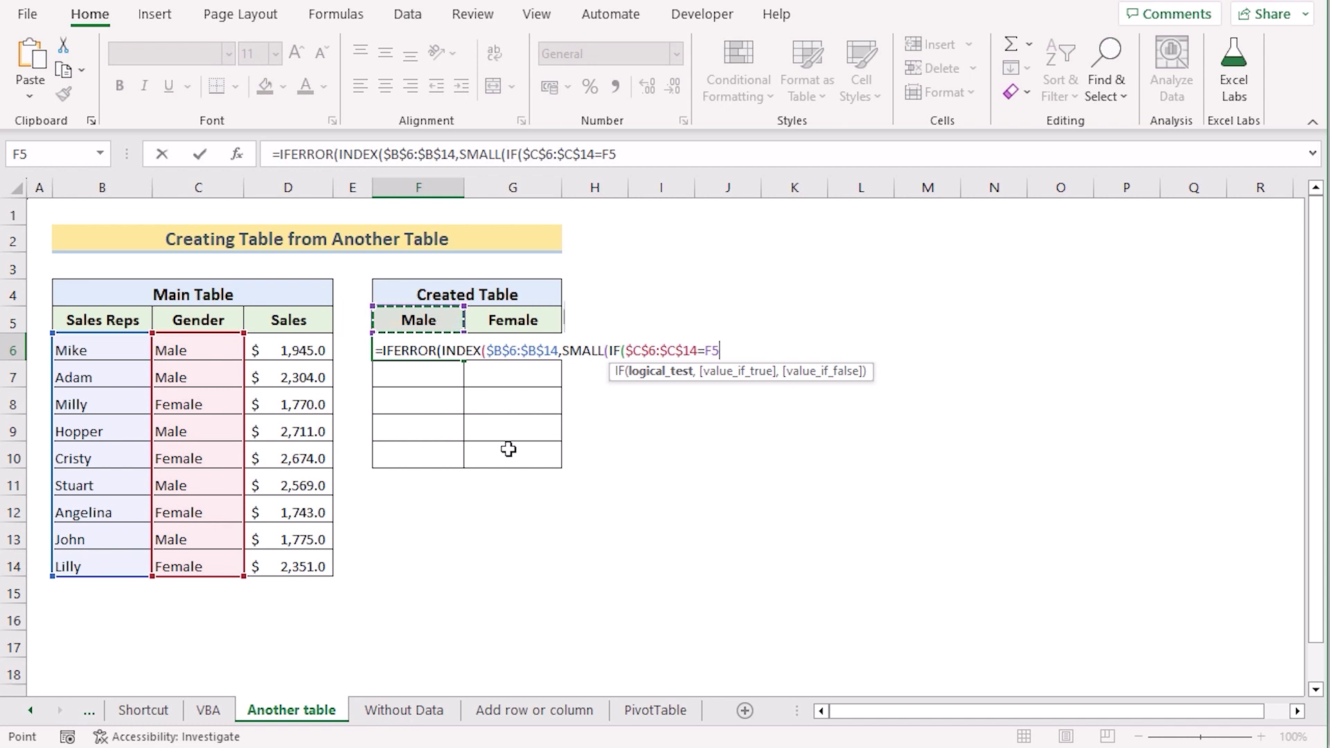
{"action": "key", "text": "F4"}
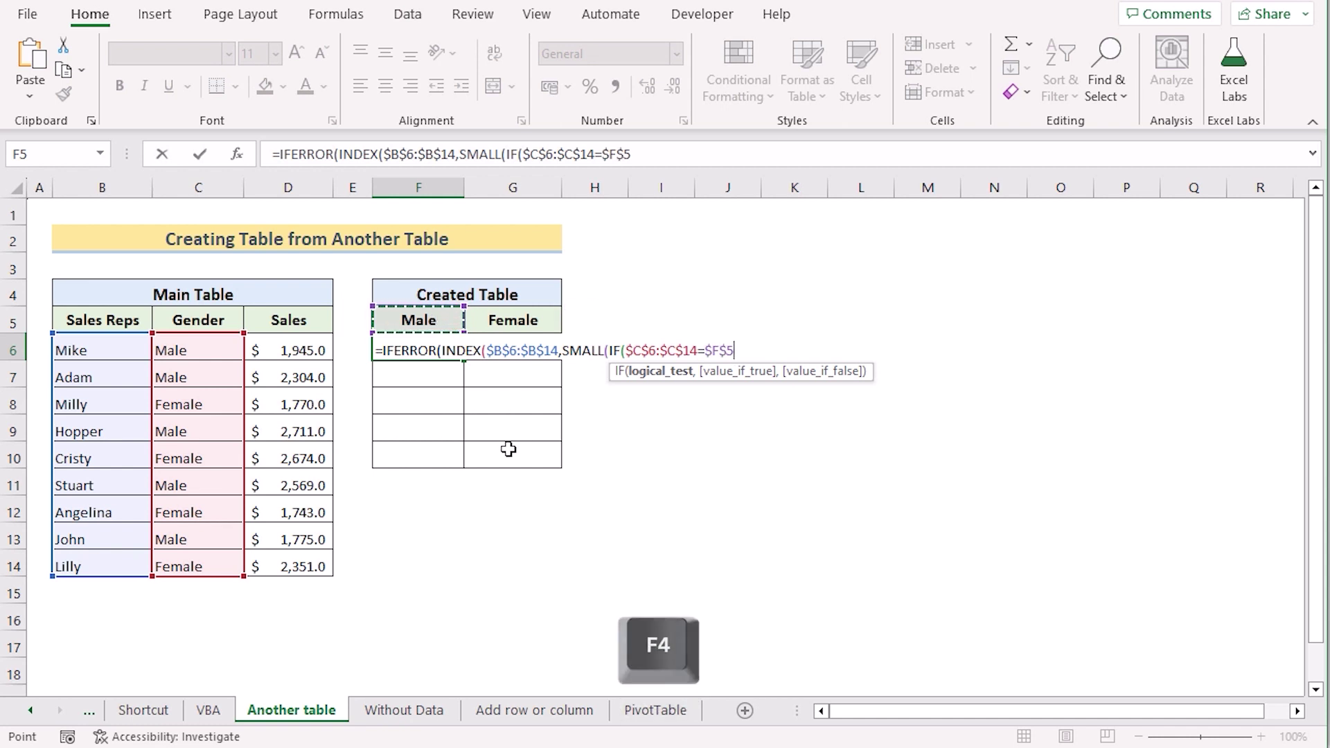
{"action": "type", "text": ","}
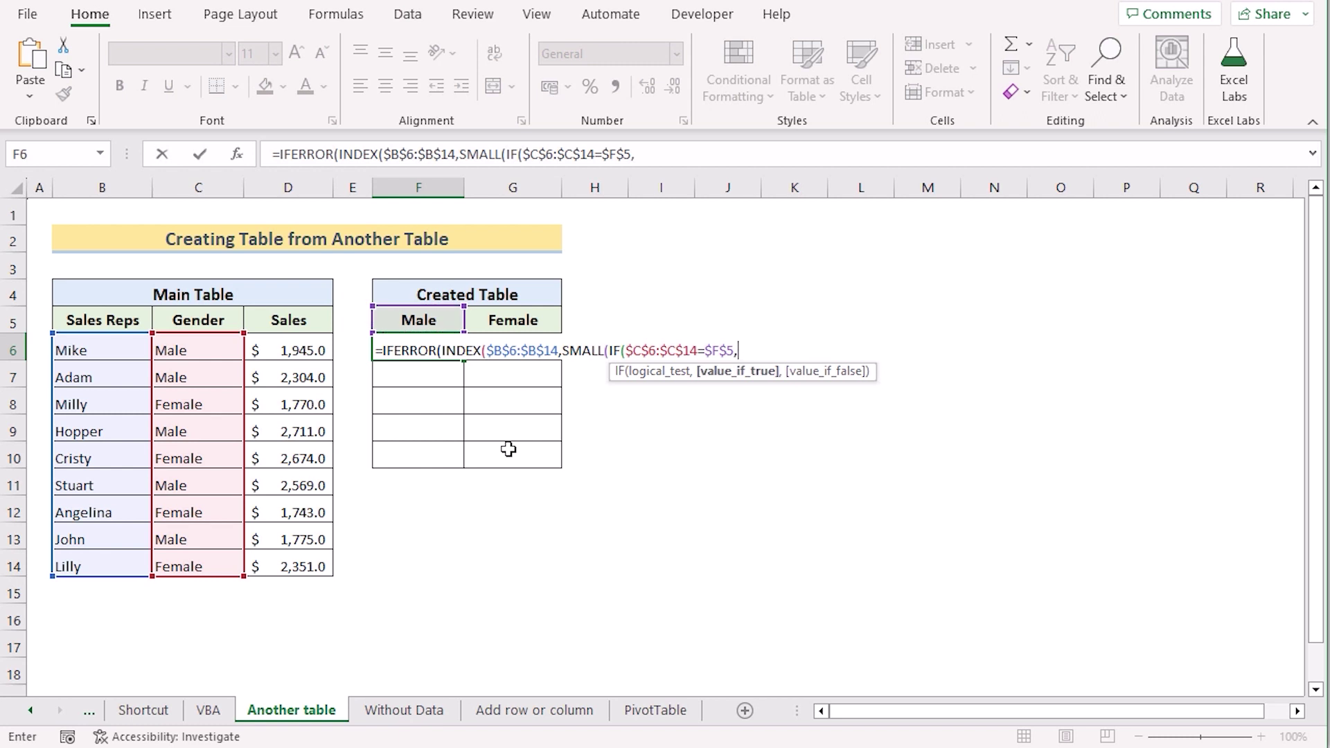
Add the IF outcomes to the F6 formula, (ROW($D$6:$D$14)-5) when true and FALSE when false, and close the IF function
{"action": "type", "text": "(RO"}
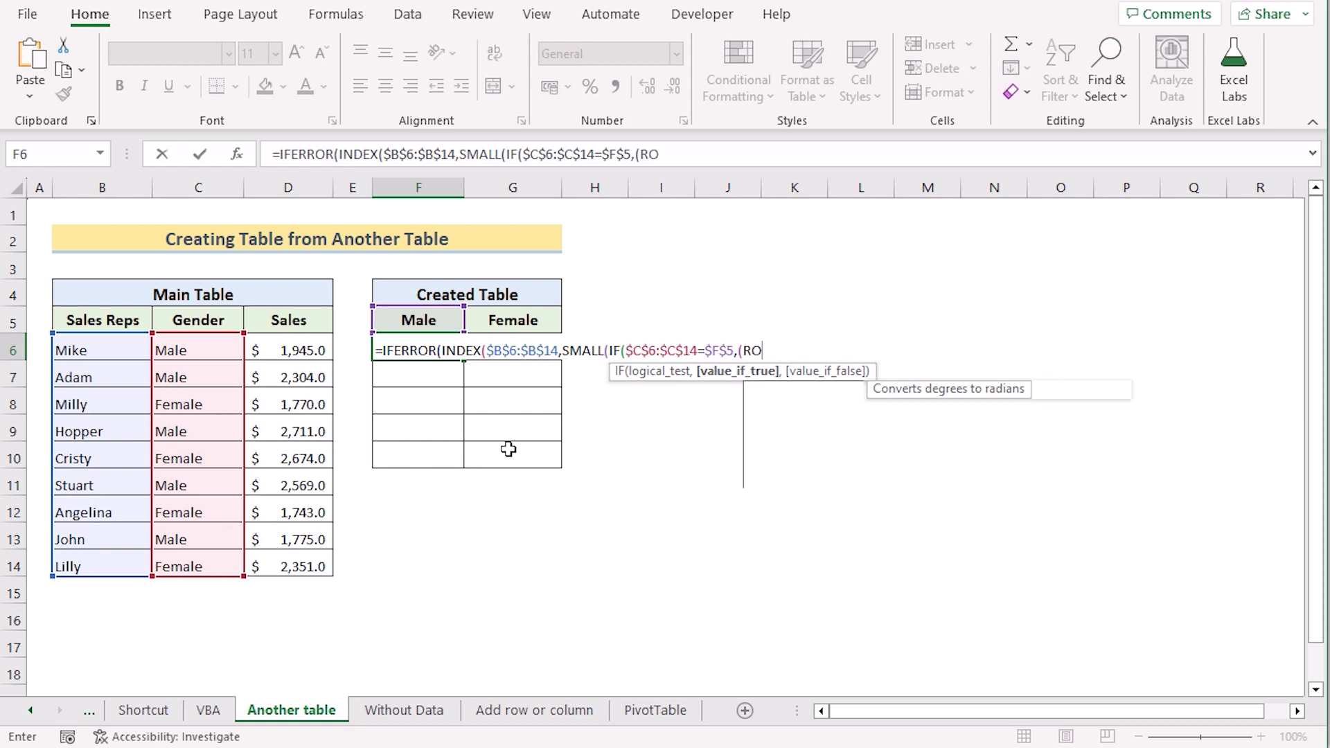
{"action": "type", "text": "W("}
{"action": "left_click_drag", "start_coordinate": [307, 354], "coordinate": [299, 566]}
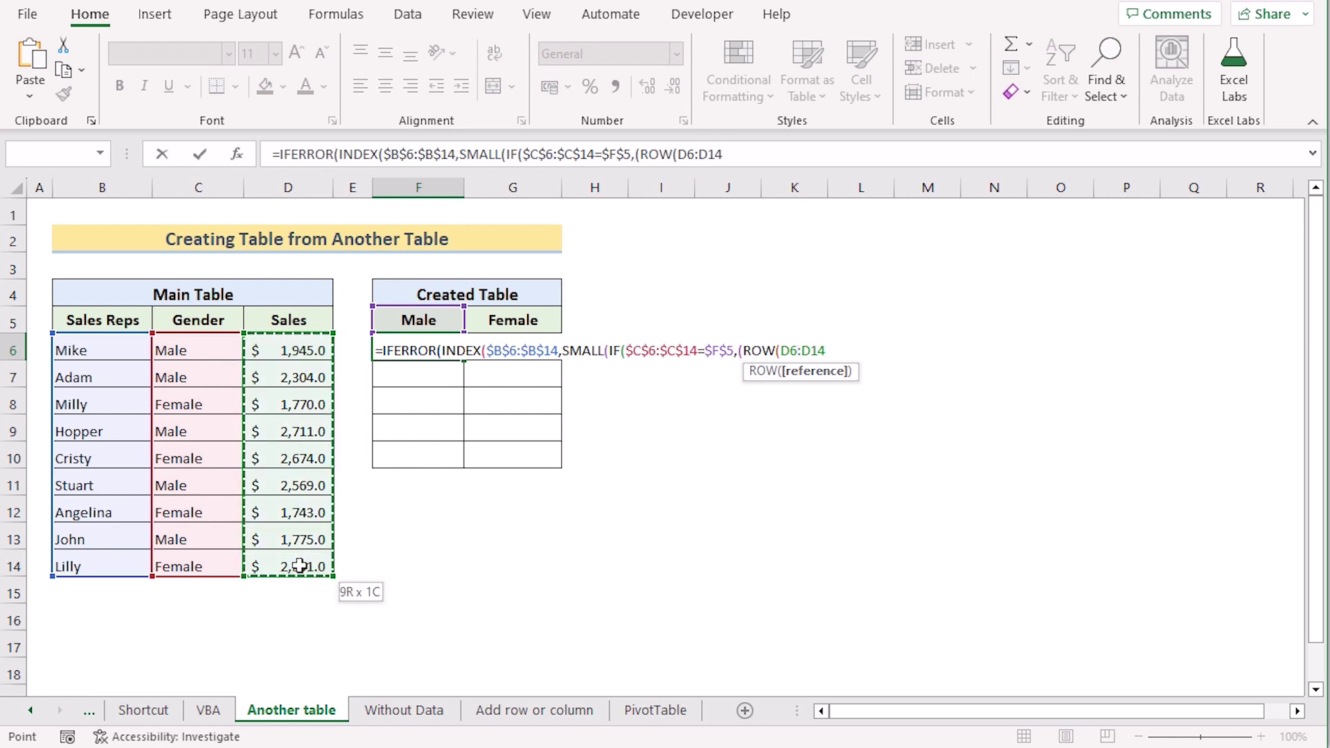
{"action": "key", "text": "F4"}
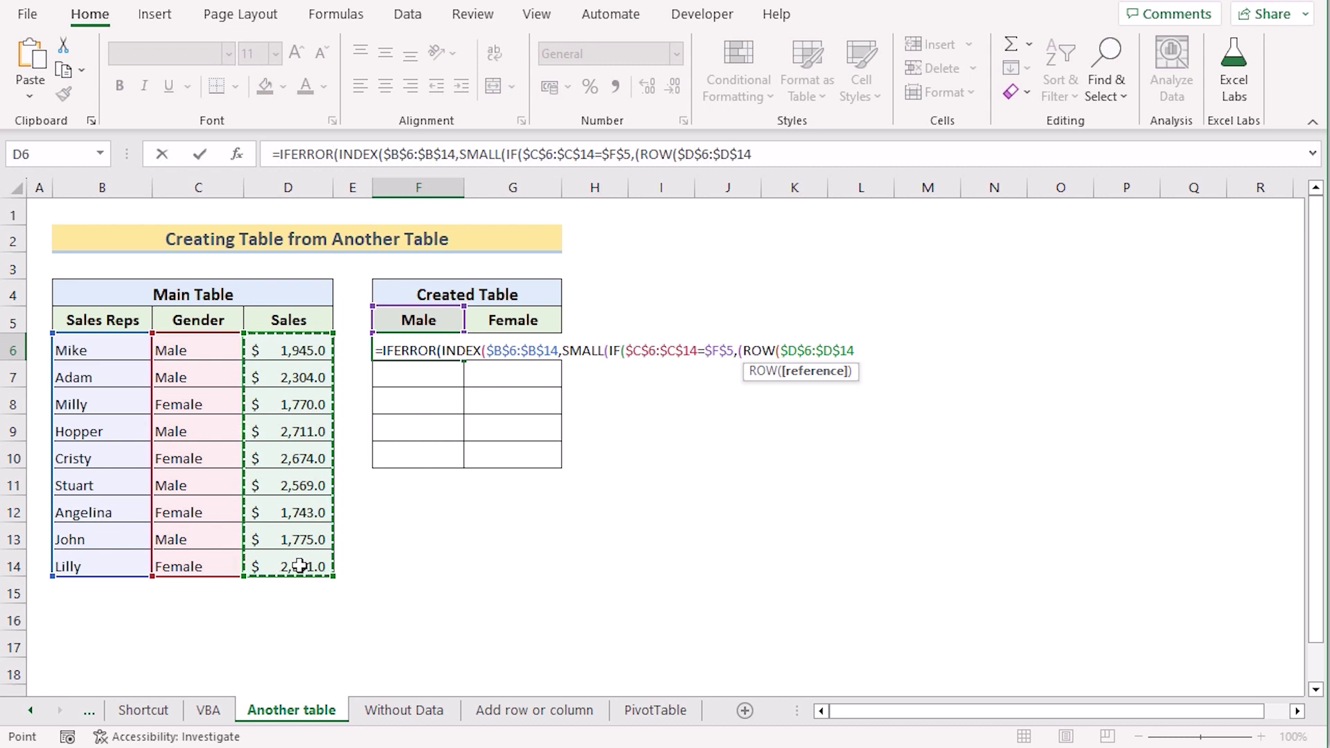
{"action": "type", "text": ")-5"}
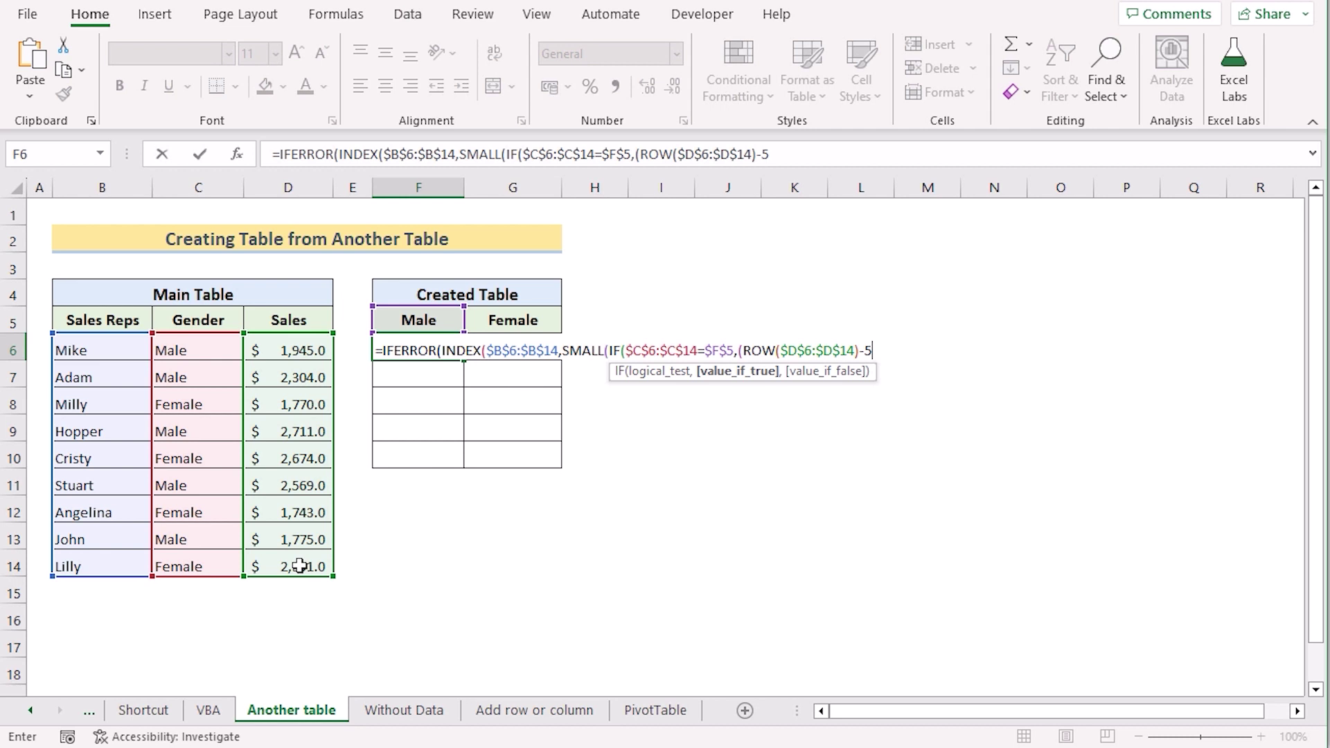
{"action": "type", "text": "),"}
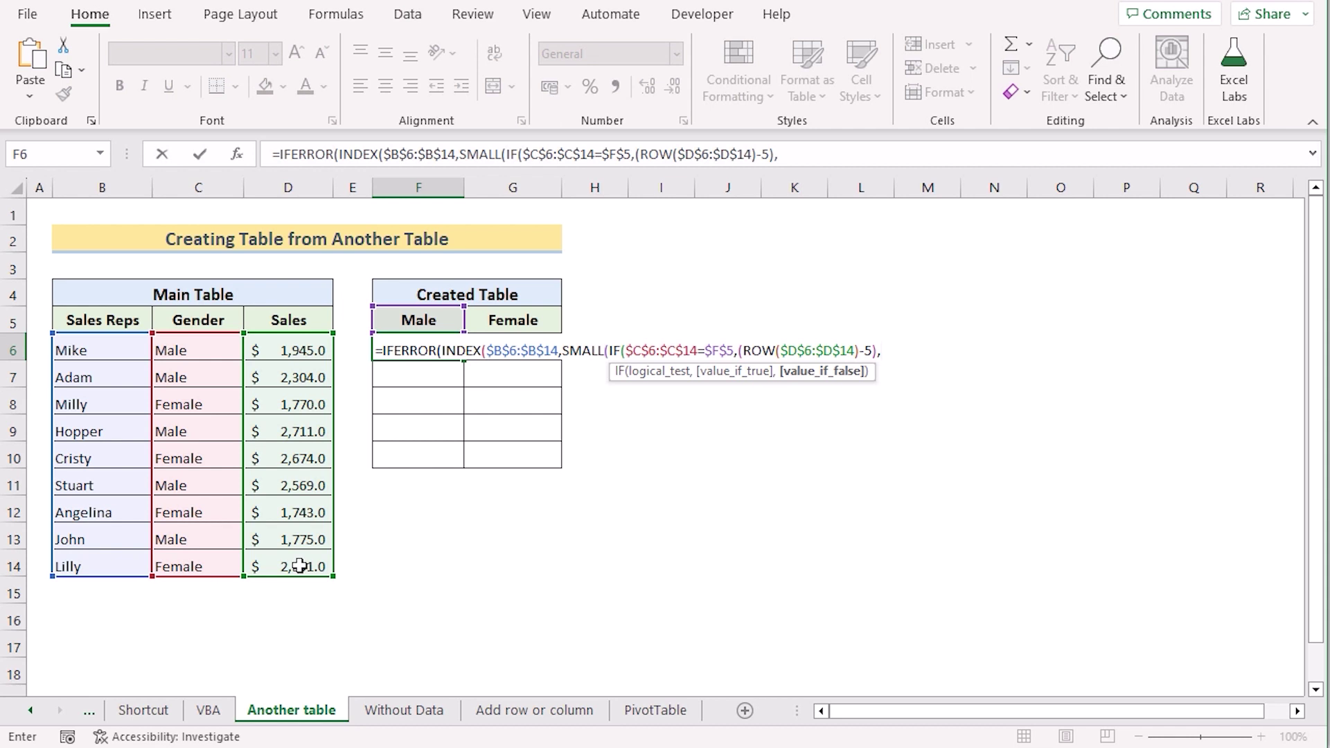
{"action": "type", "text": "FA"}
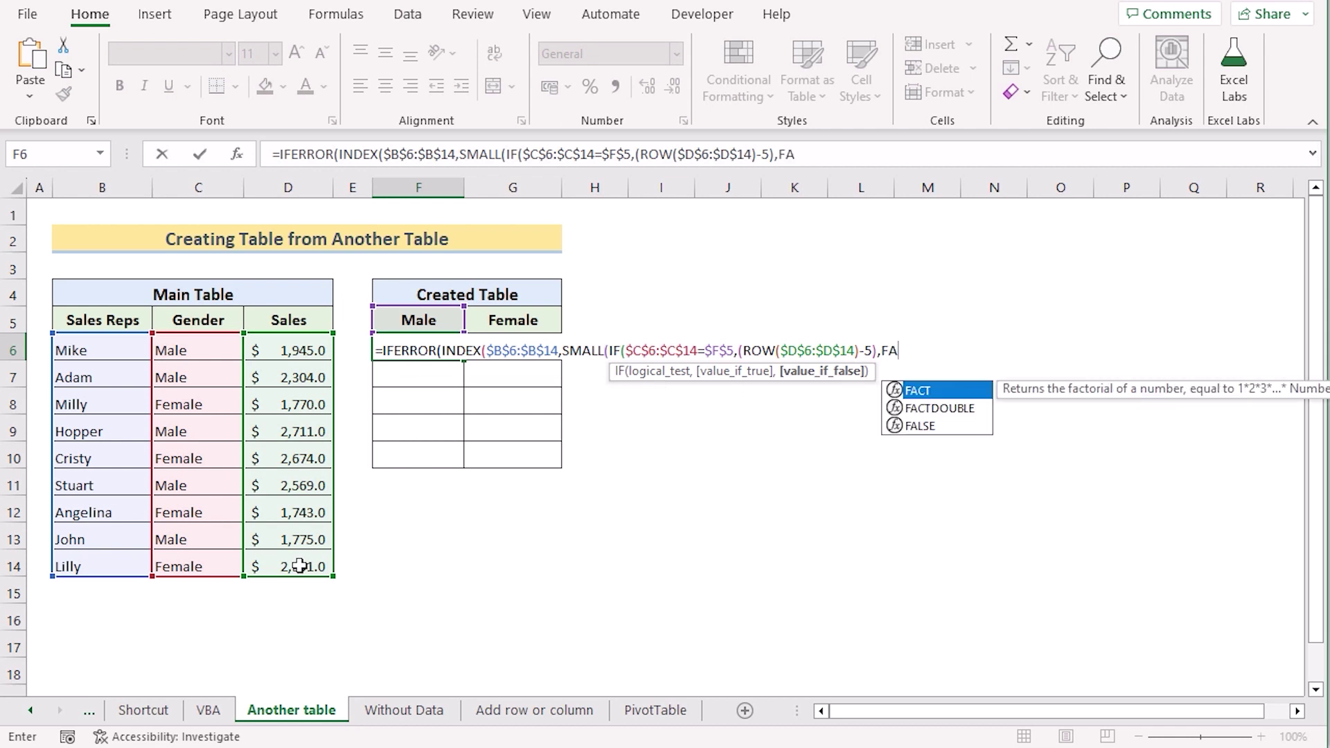
{"action": "type", "text": "LSE"}
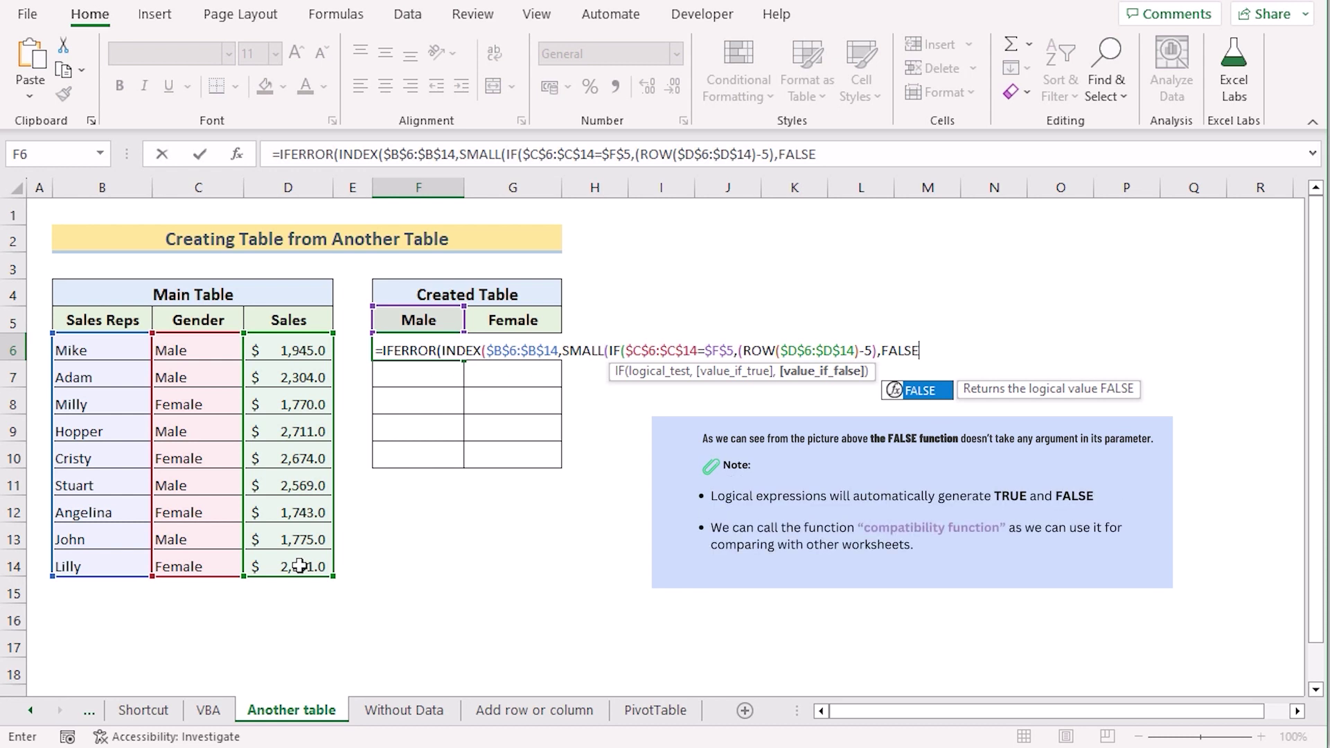
{"action": "type", "text": "),"}
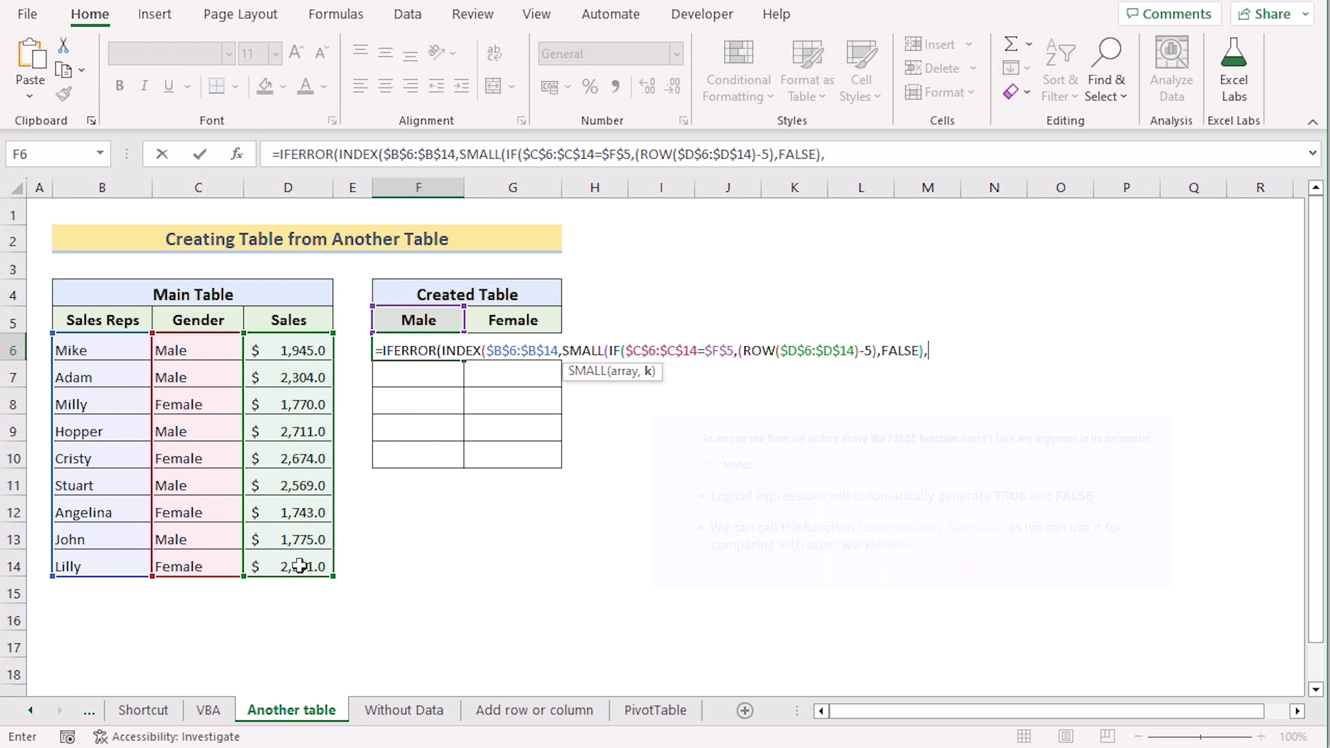
Complete the F6 formula with ROW()-5 as SMALL's k and "" as the IFERROR fallback, and fill it down to F10
{"action": "type", "text": "ROW"}
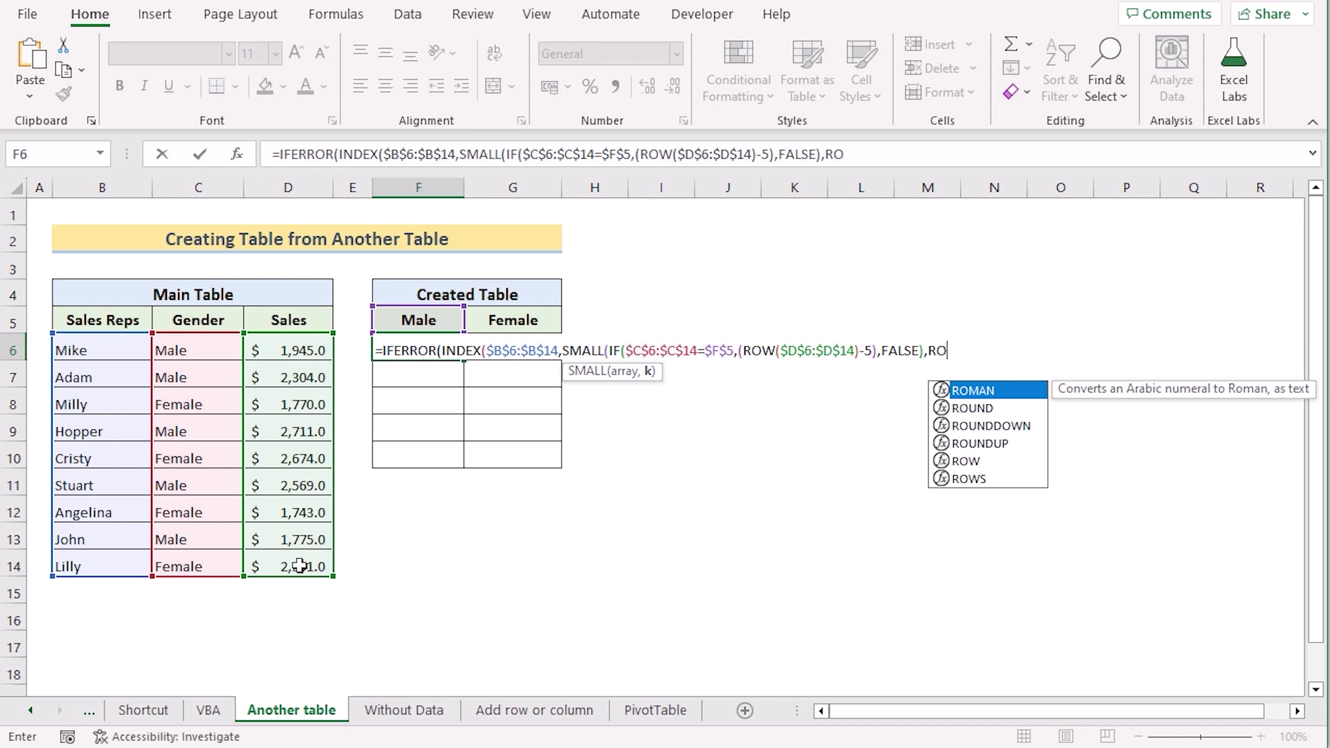
{"action": "type", "text": "("}
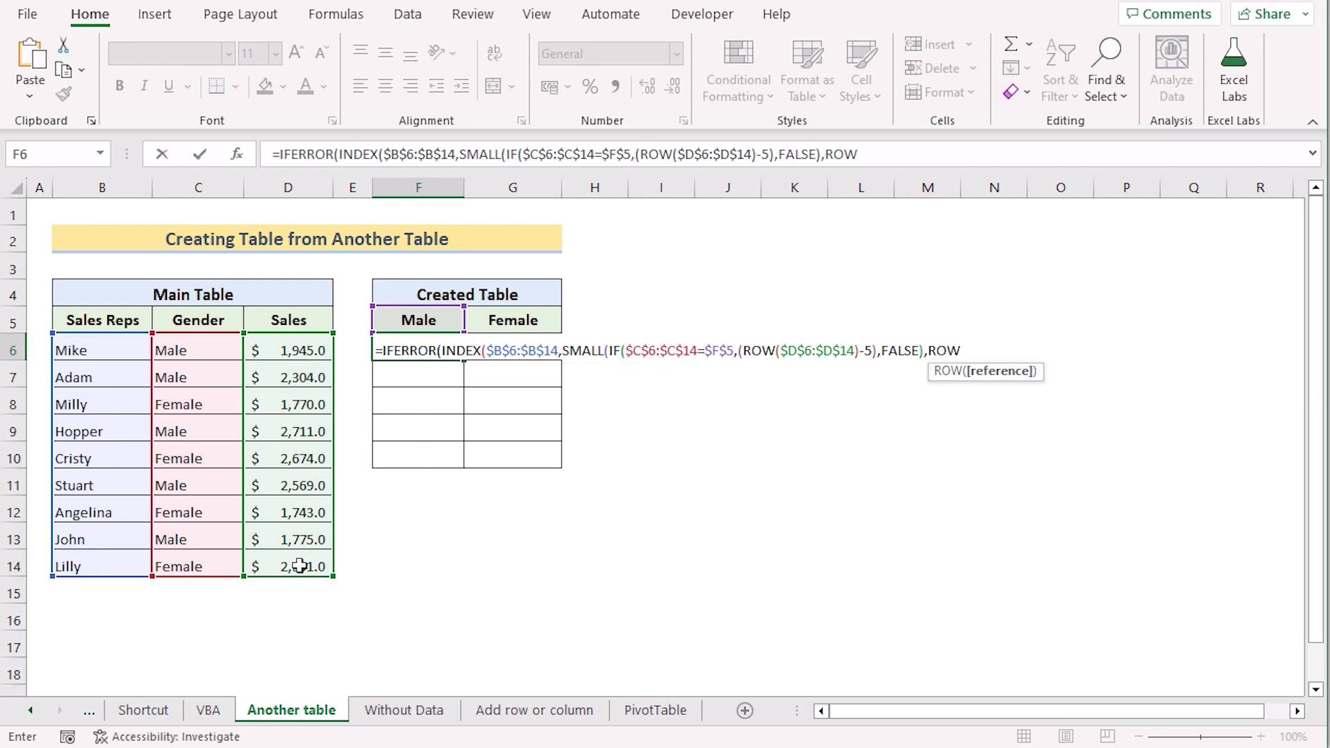
{"action": "type", "text": ")"}
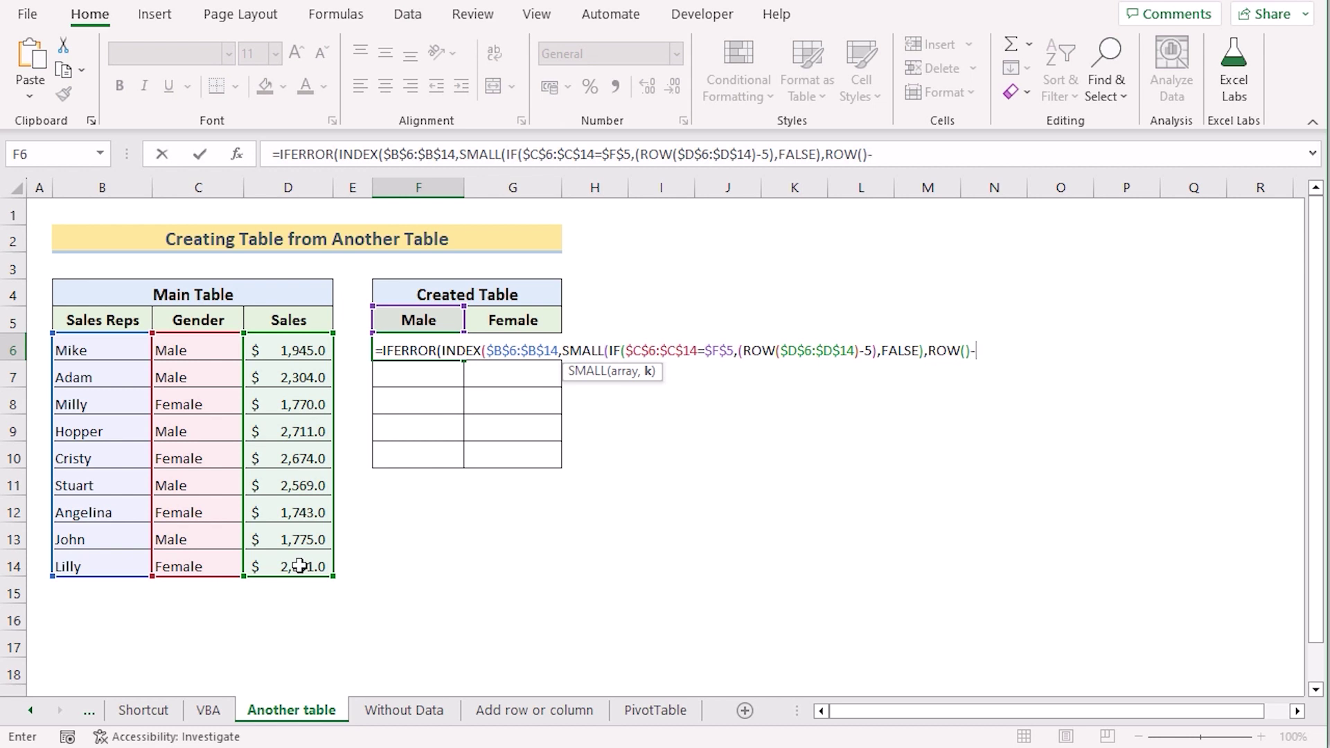
{"action": "type", "text": "-5))"}
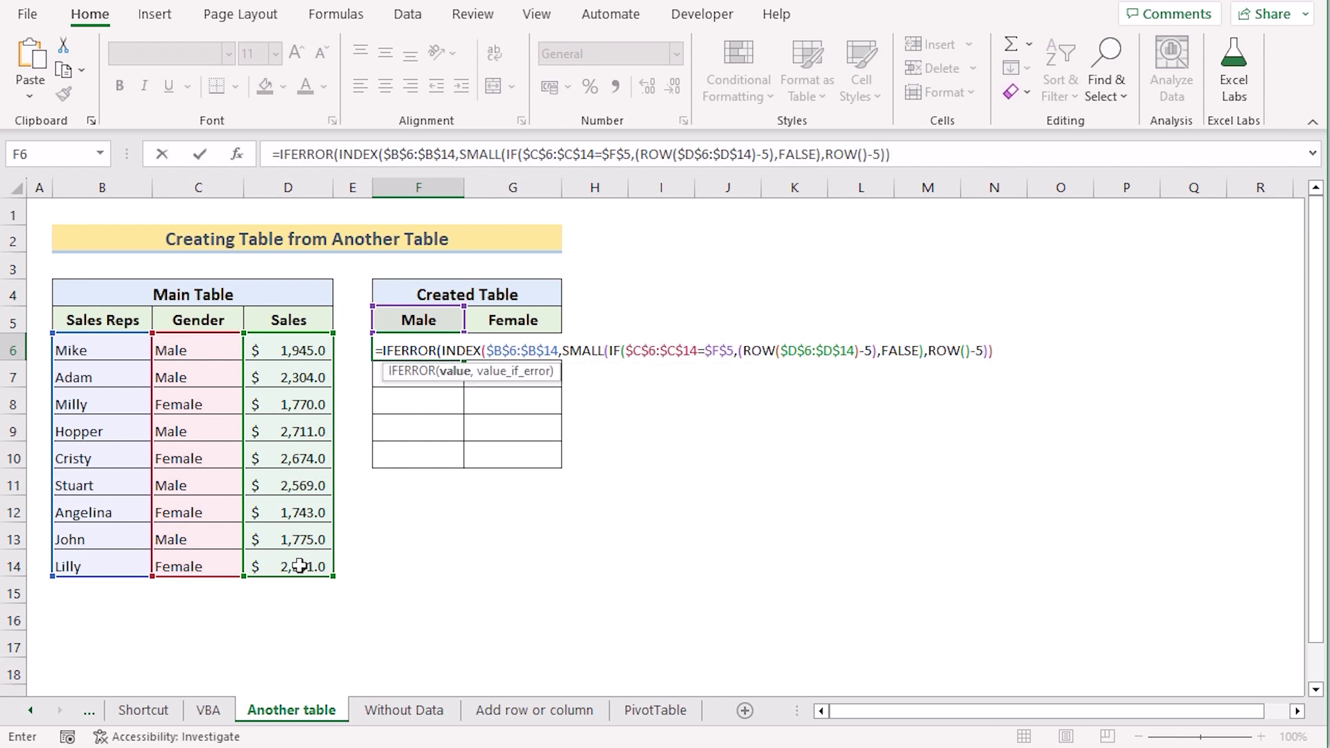
{"action": "type", "text": ",\"\")"}
{"action": "key", "text": "Return"}
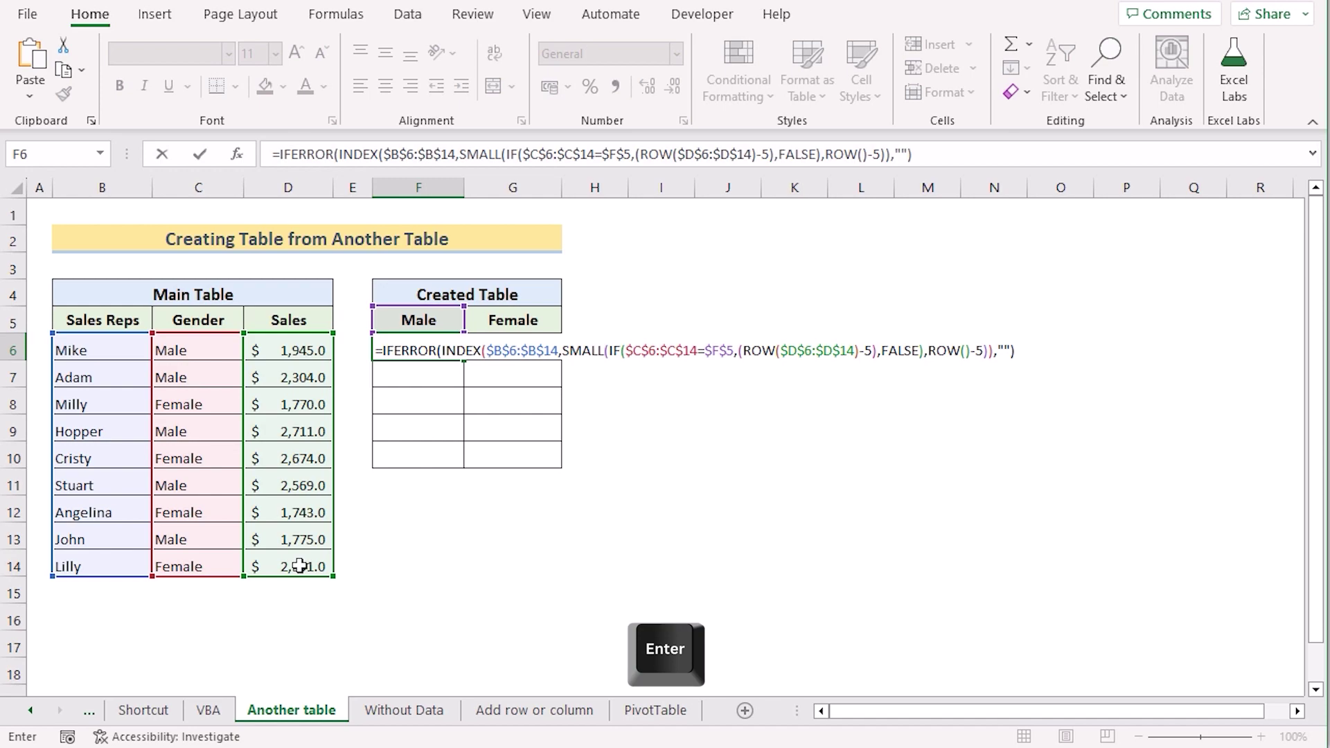
{"action": "key", "text": "Up"}
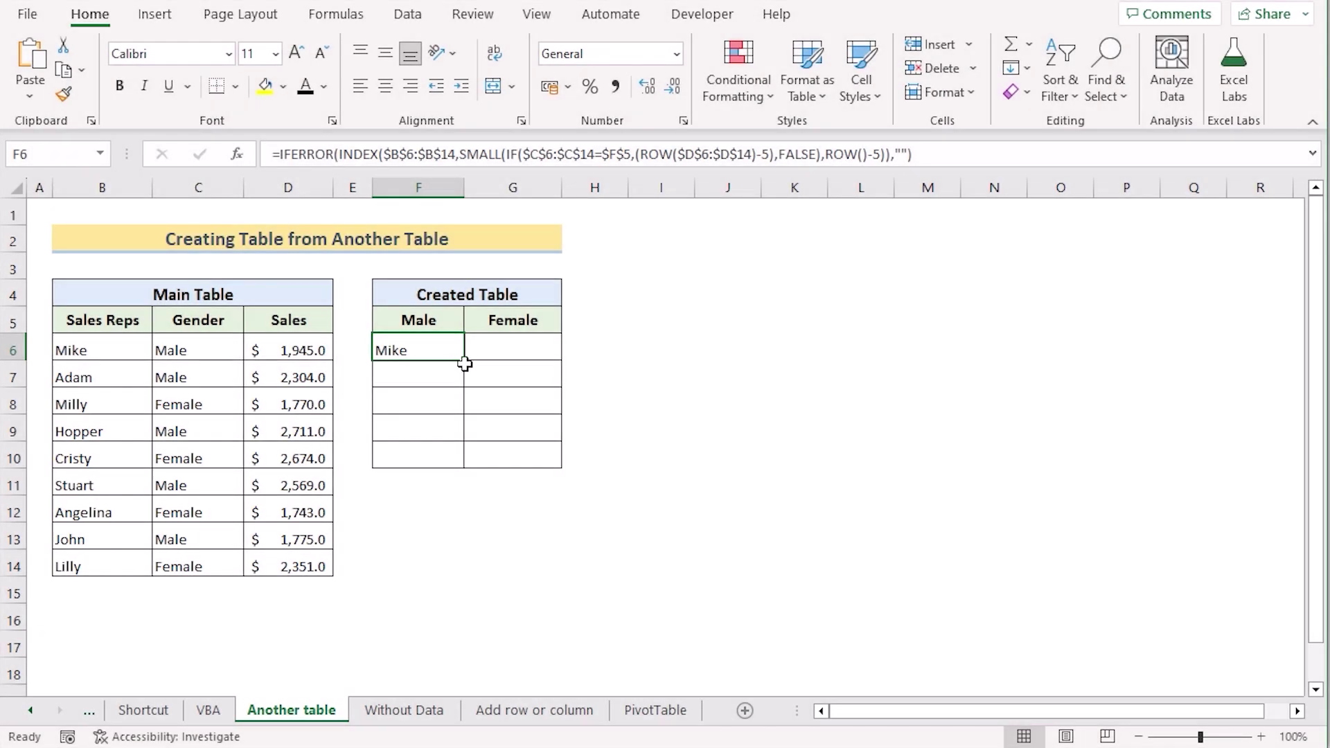
{"action": "left_click_drag", "start_coordinate": [464, 360], "coordinate": [462, 465]}
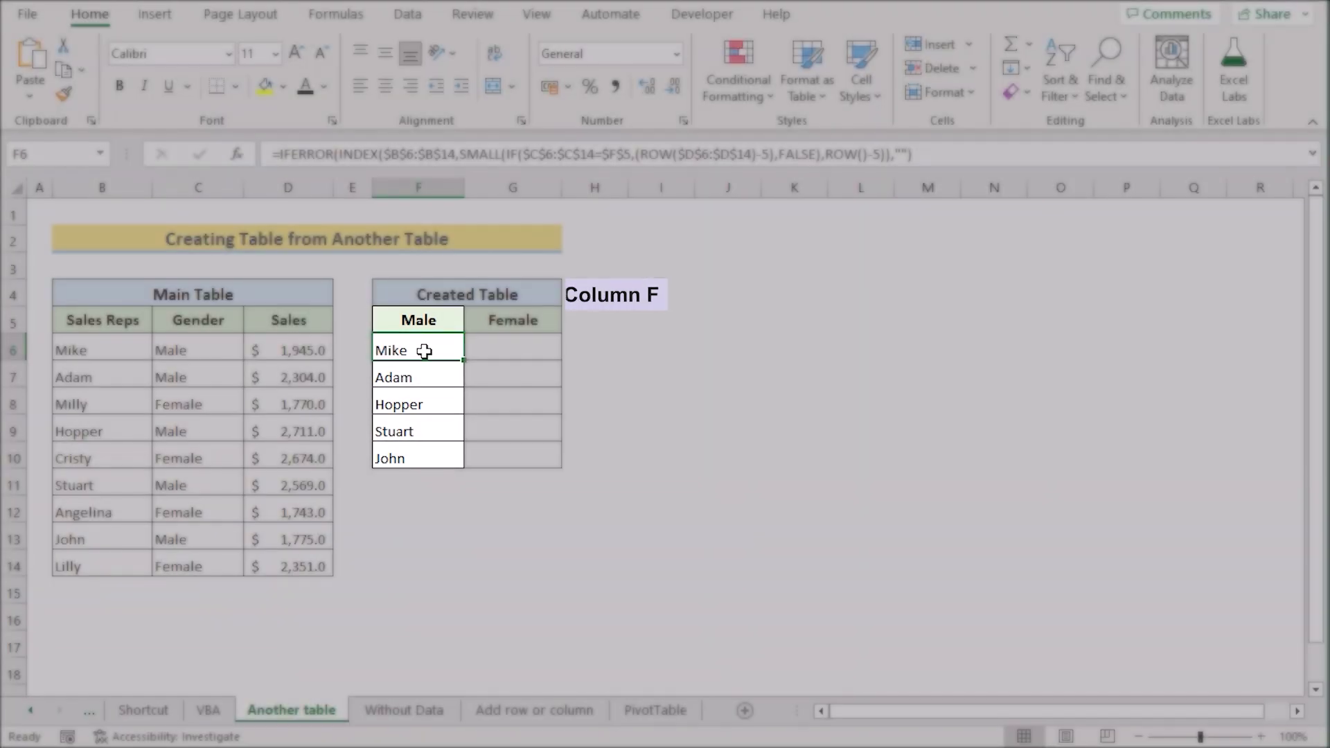
Copy the full formula text from F6 and paste it into G6 under Female
{"action": "left_click_drag", "start_coordinate": [938, 154], "coordinate": [262, 148]}
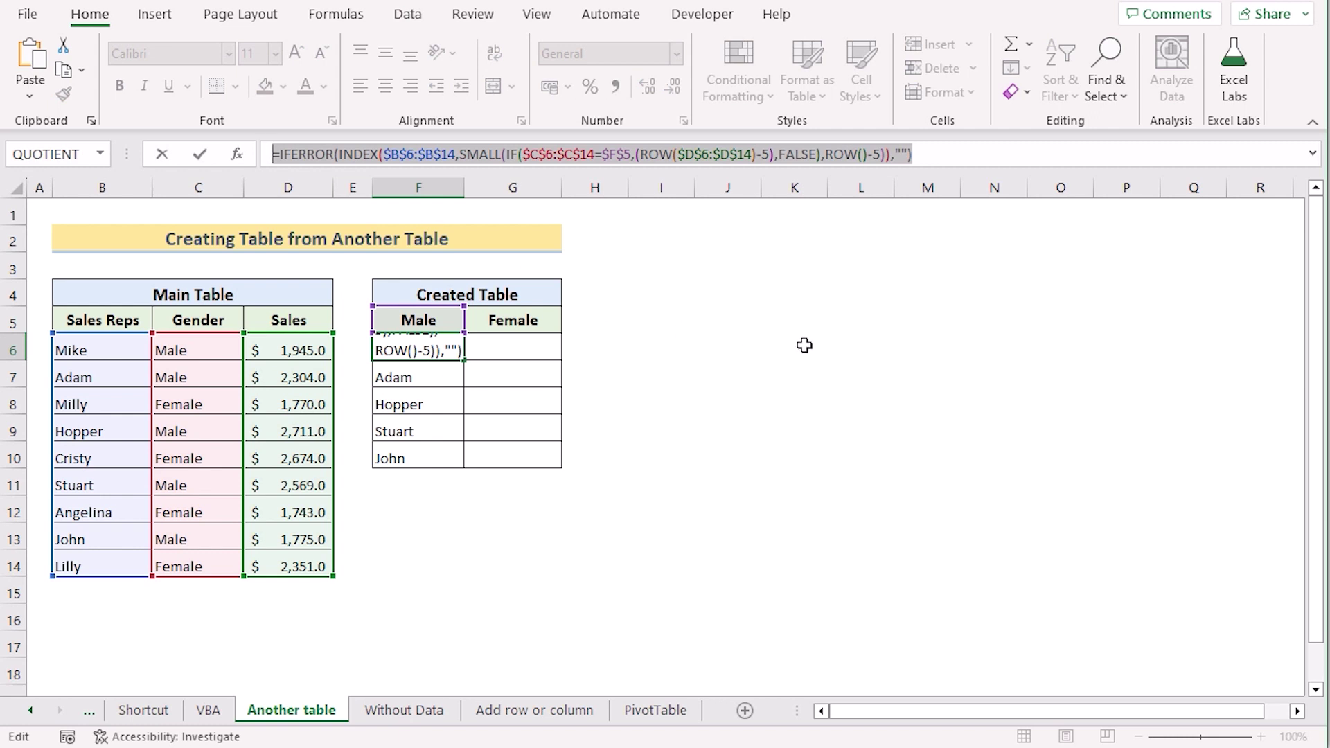
{"action": "key", "text": "ctrl+c"}
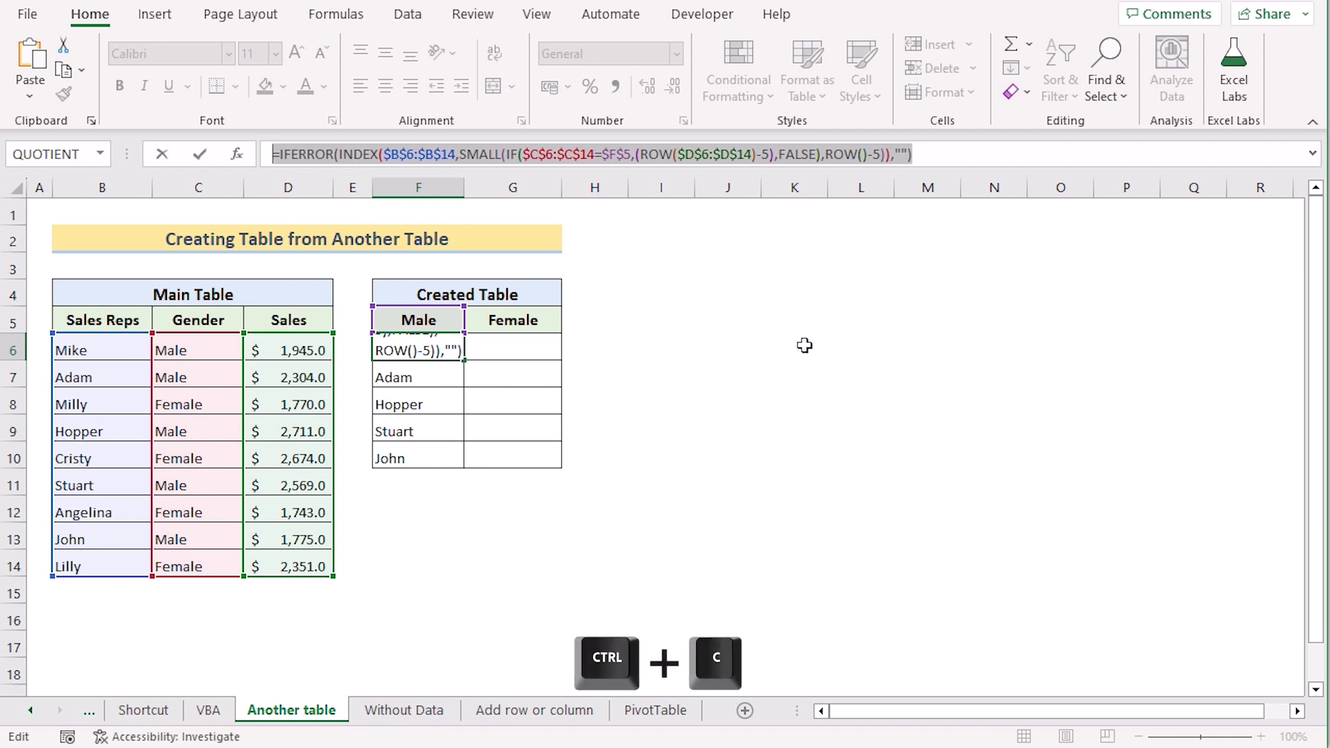
{"action": "left_click", "coordinate": [506, 353]}
{"action": "key", "text": "Escape"}
{"action": "left_click", "coordinate": [511, 350]}
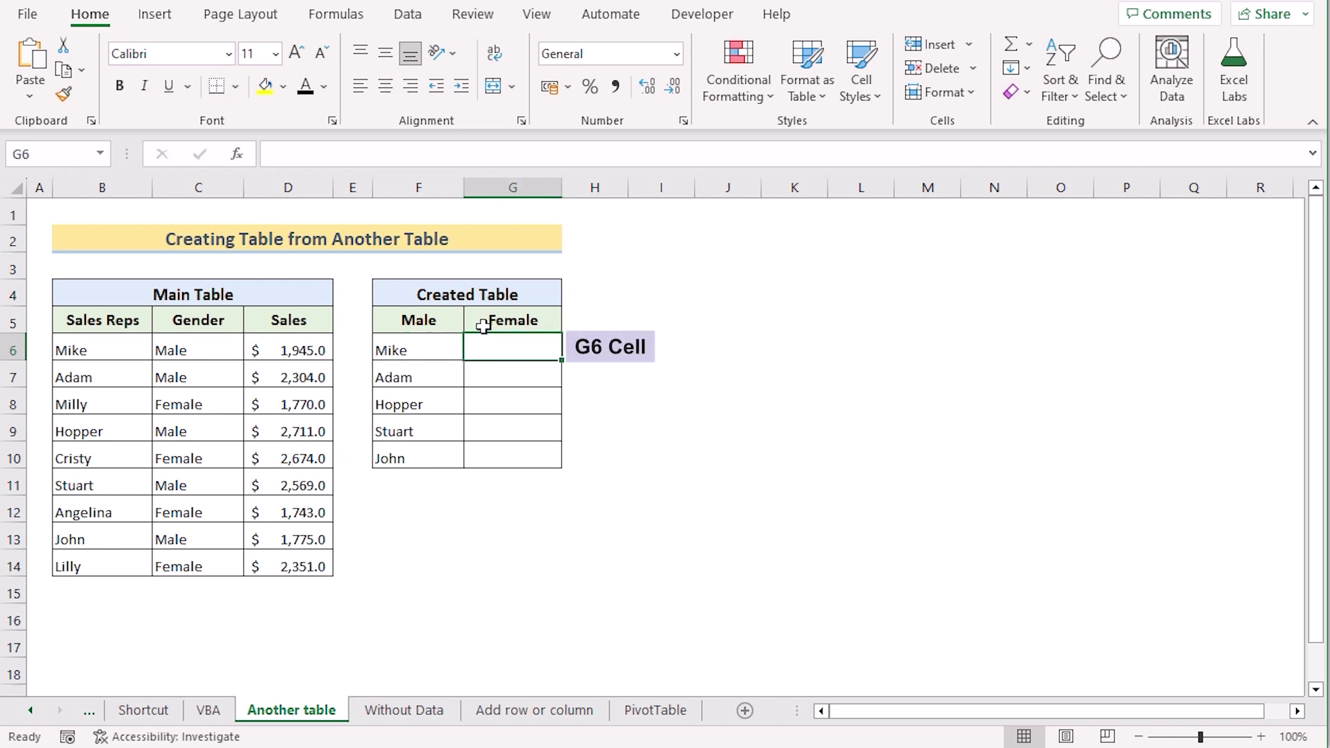
{"action": "double_click", "coordinate": [496, 343]}
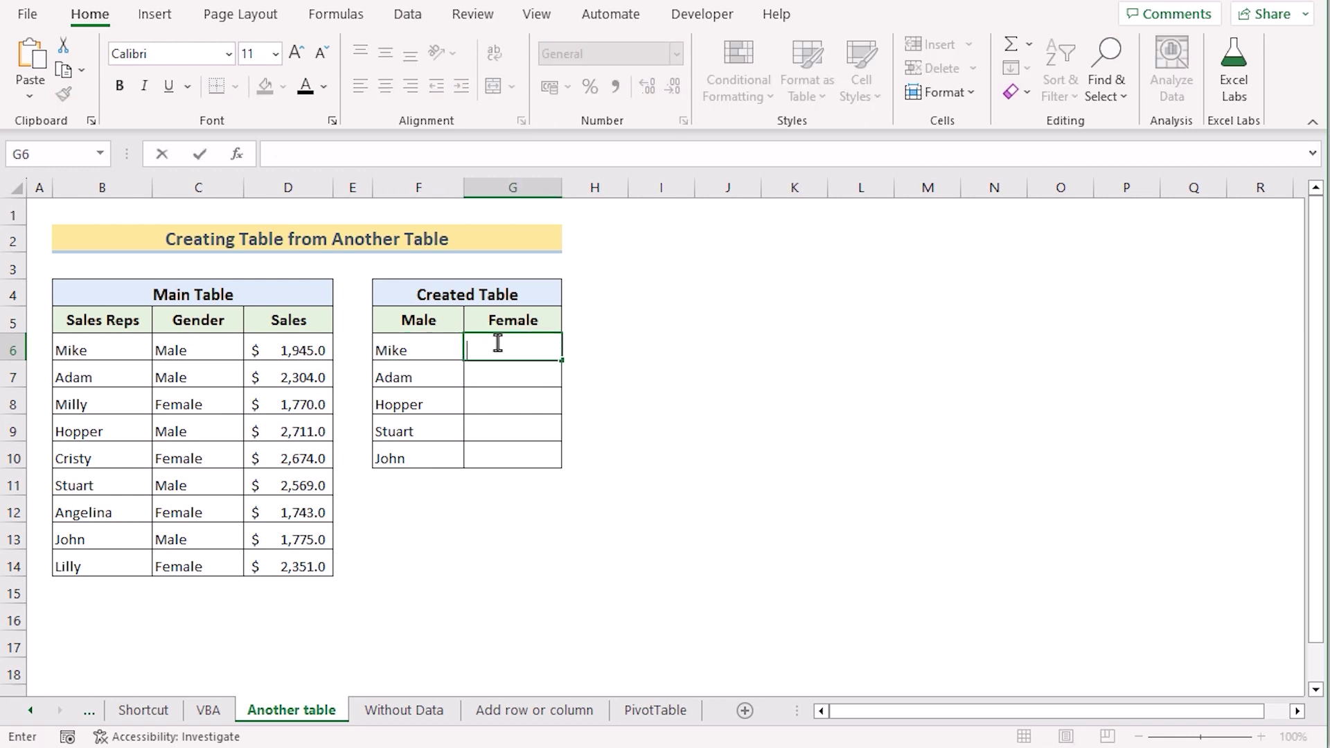
{"action": "key", "text": "ctrl+v"}
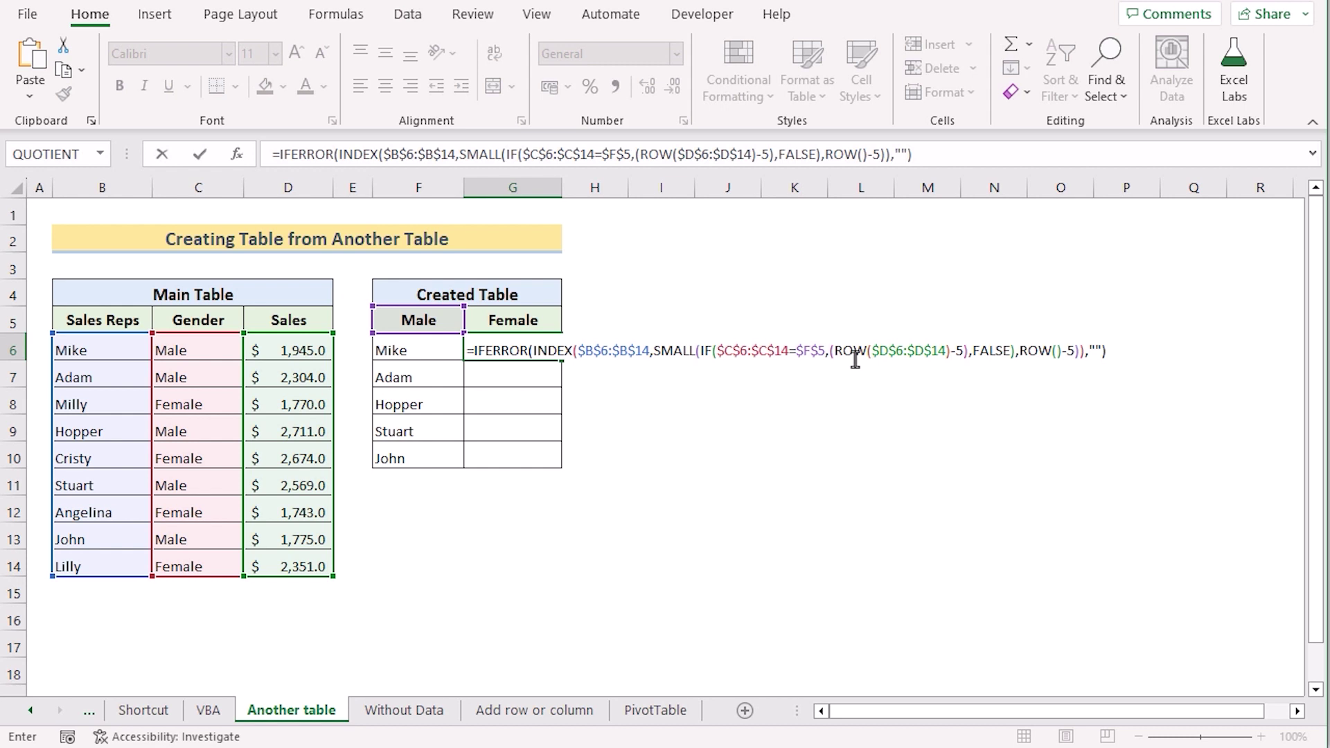
Replace the $F$5 reference in the G6 formula with the absolute reference $G$5 to the Female header
{"action": "left_click", "coordinate": [824, 351]}
{"action": "left_click_drag", "start_coordinate": [827, 351], "coordinate": [799, 353]}
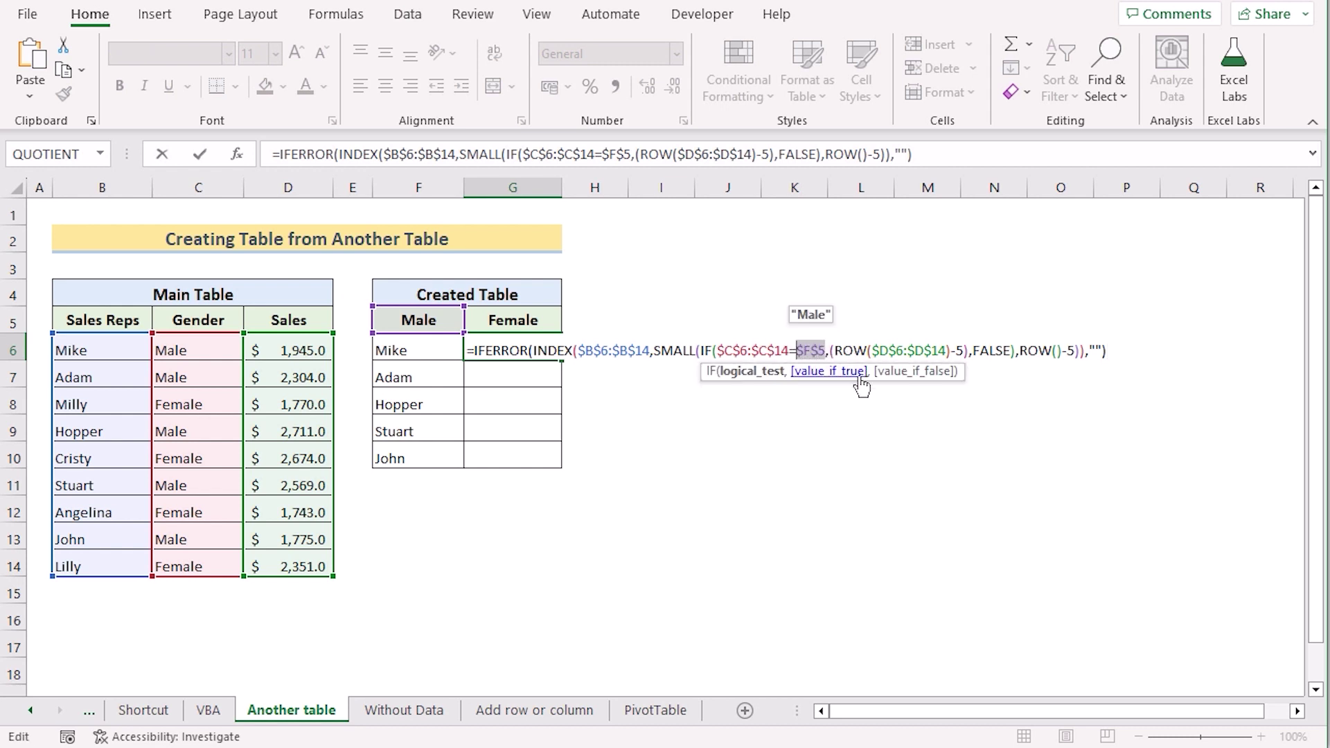
{"action": "key", "text": "BackSpace"}
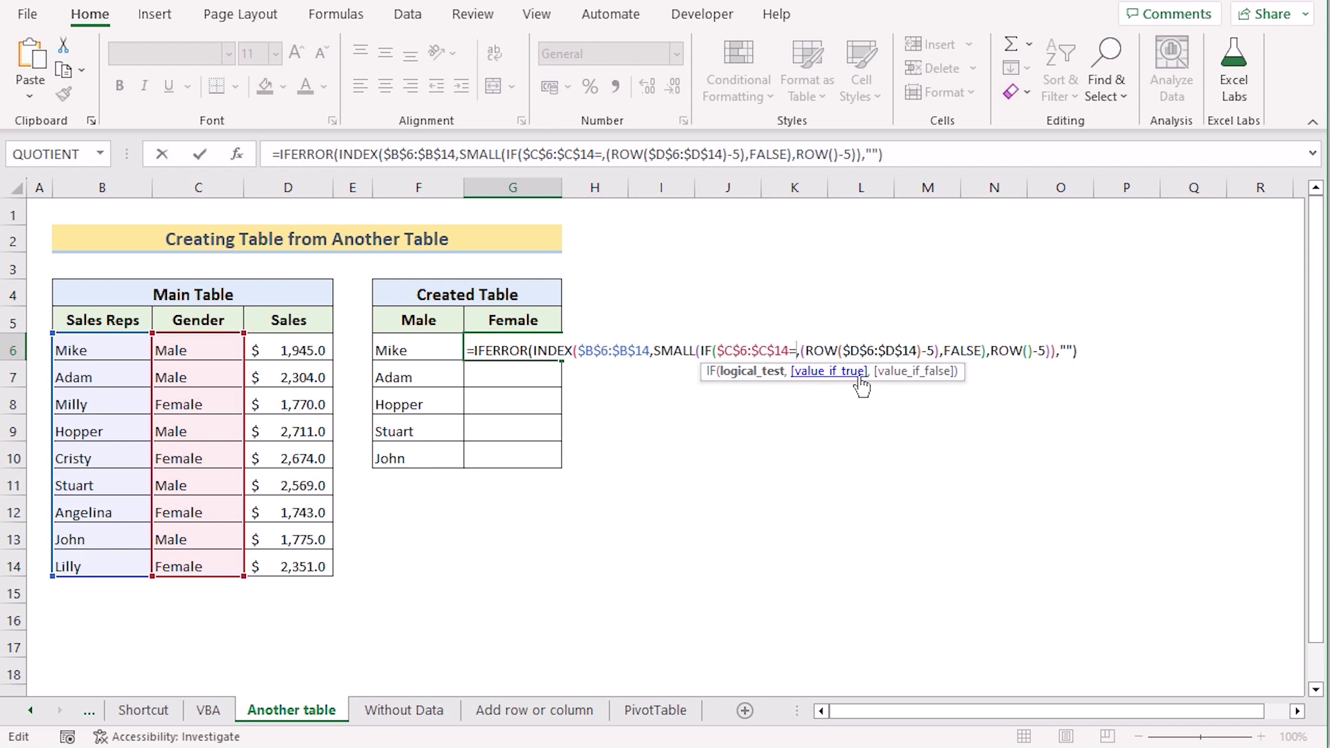
{"action": "left_click", "coordinate": [538, 321]}
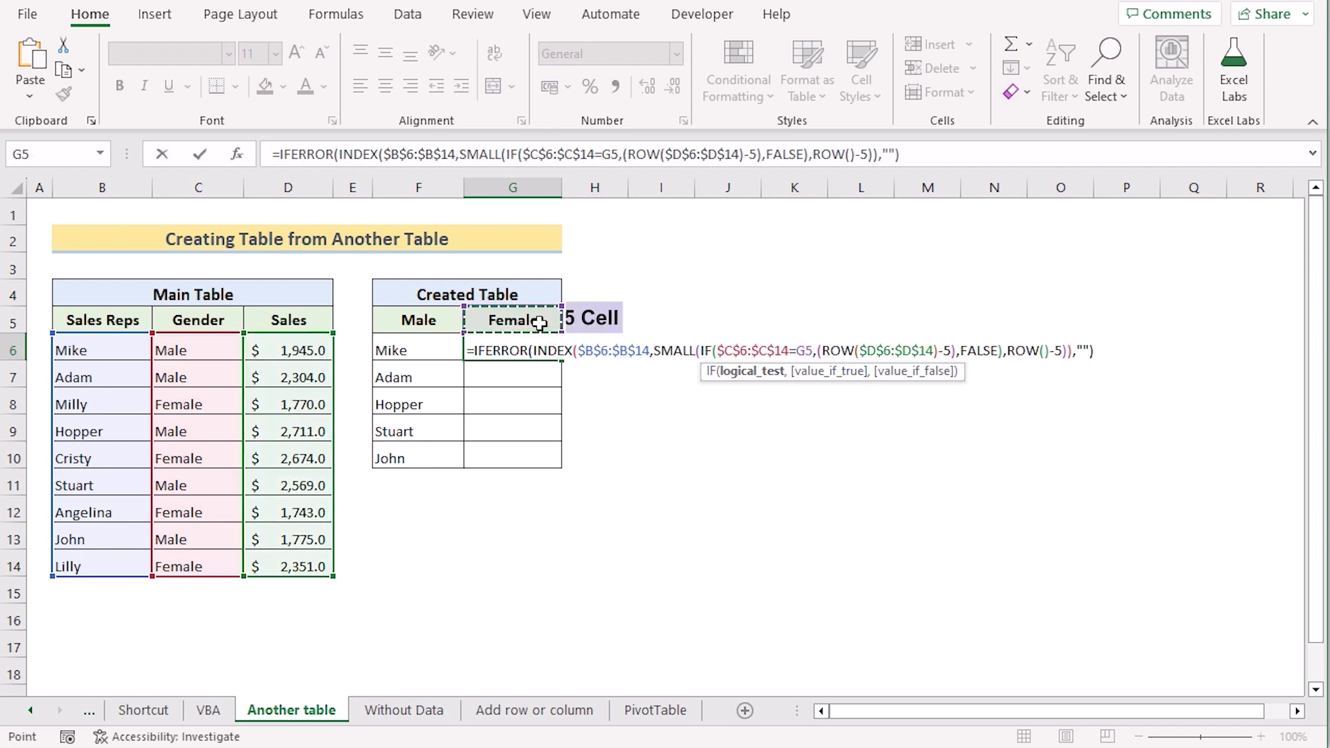
{"action": "key", "text": "F4"}
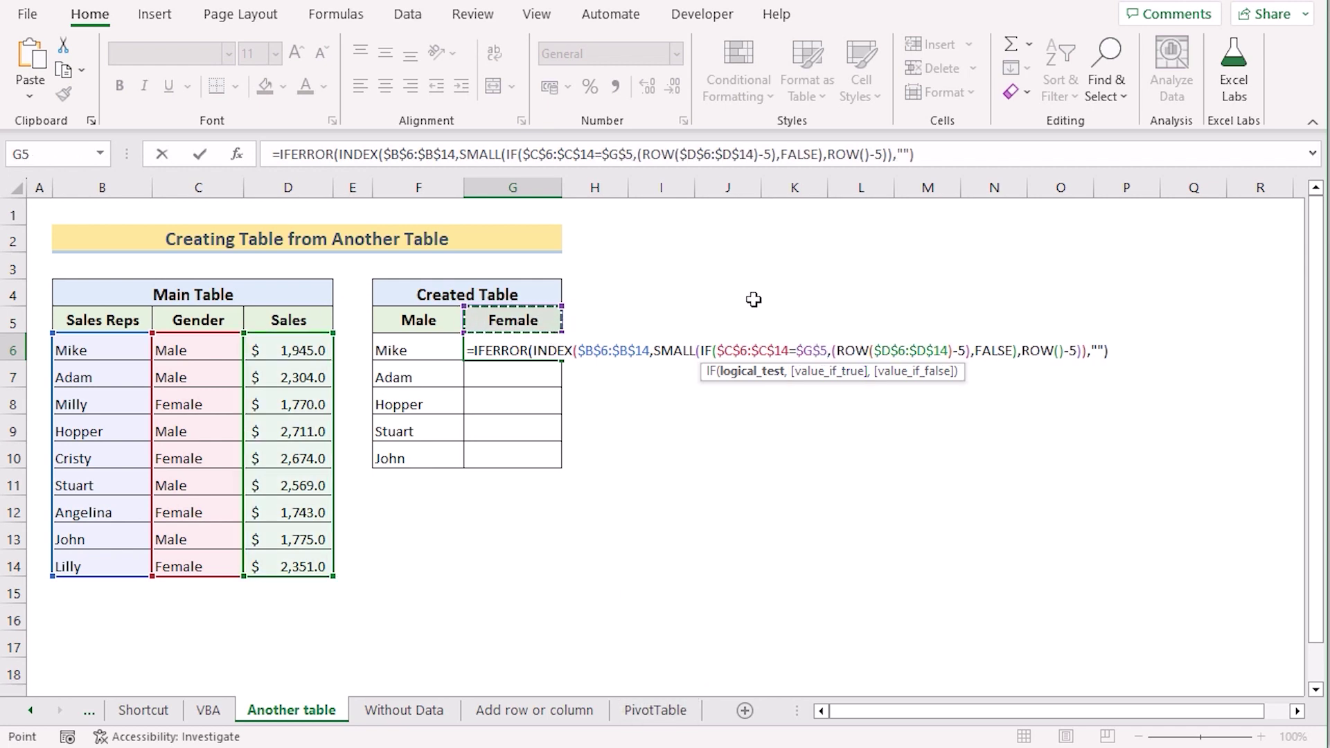
Confirm the G6 formula and fill it down to G10 under Female
{"action": "key", "text": "Return"}
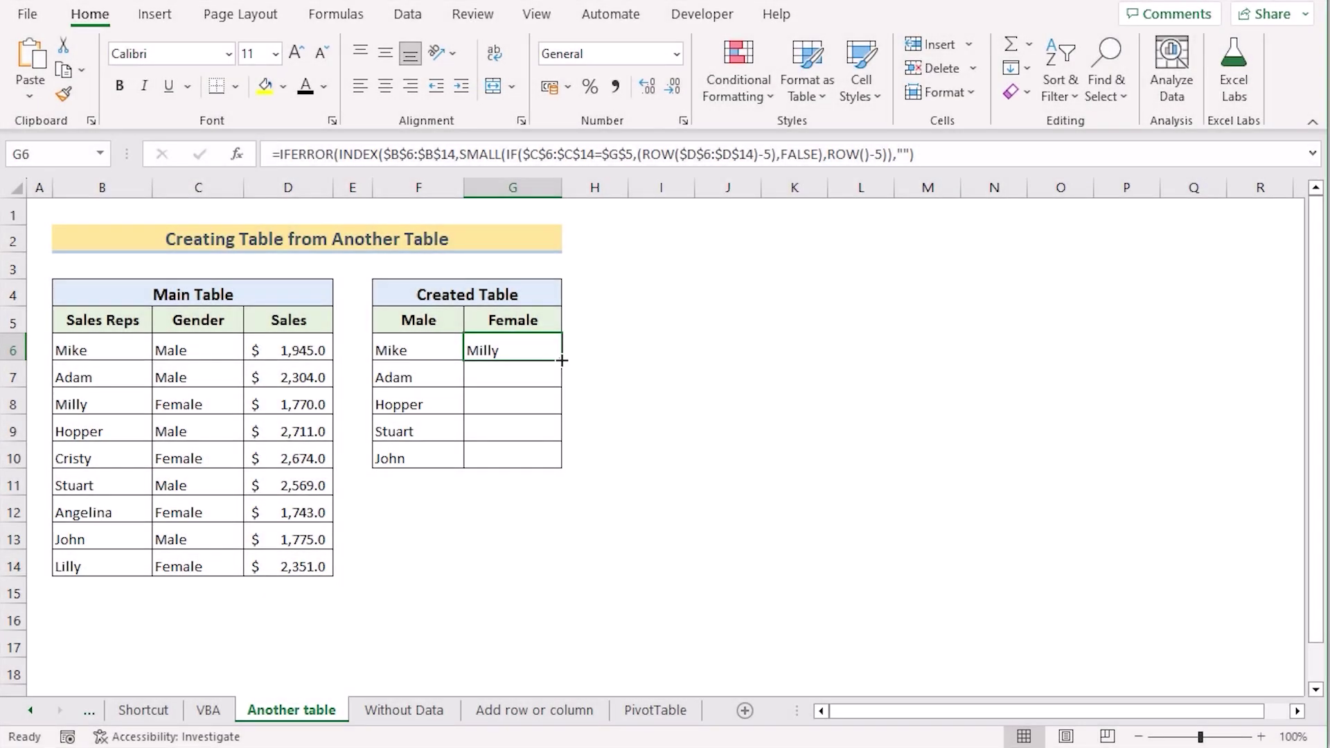
{"action": "left_click_drag", "start_coordinate": [562, 359], "coordinate": [548, 463]}
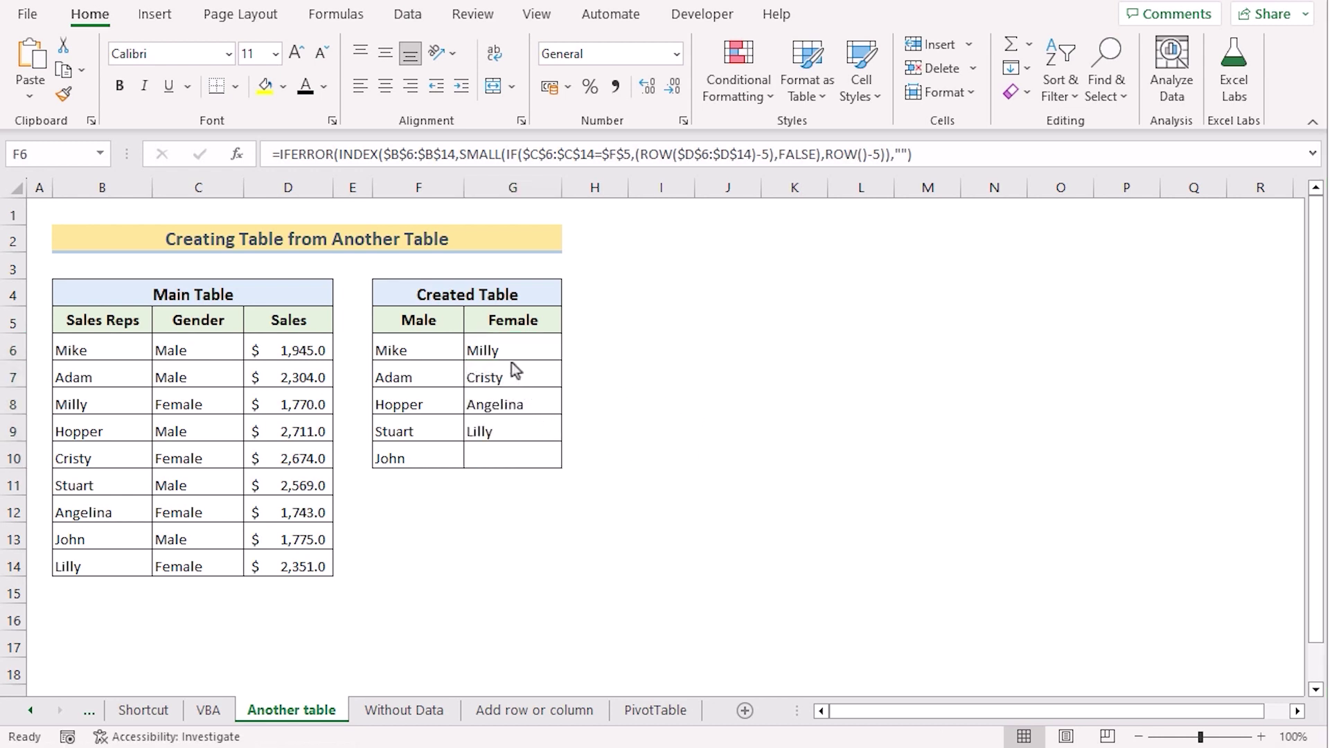
Clear the Female cells G6:G10 and the Male cells F7:F10, keeping the formula in F6
{"action": "left_click_drag", "start_coordinate": [513, 347], "coordinate": [497, 450]}
{"action": "key", "text": "Delete"}
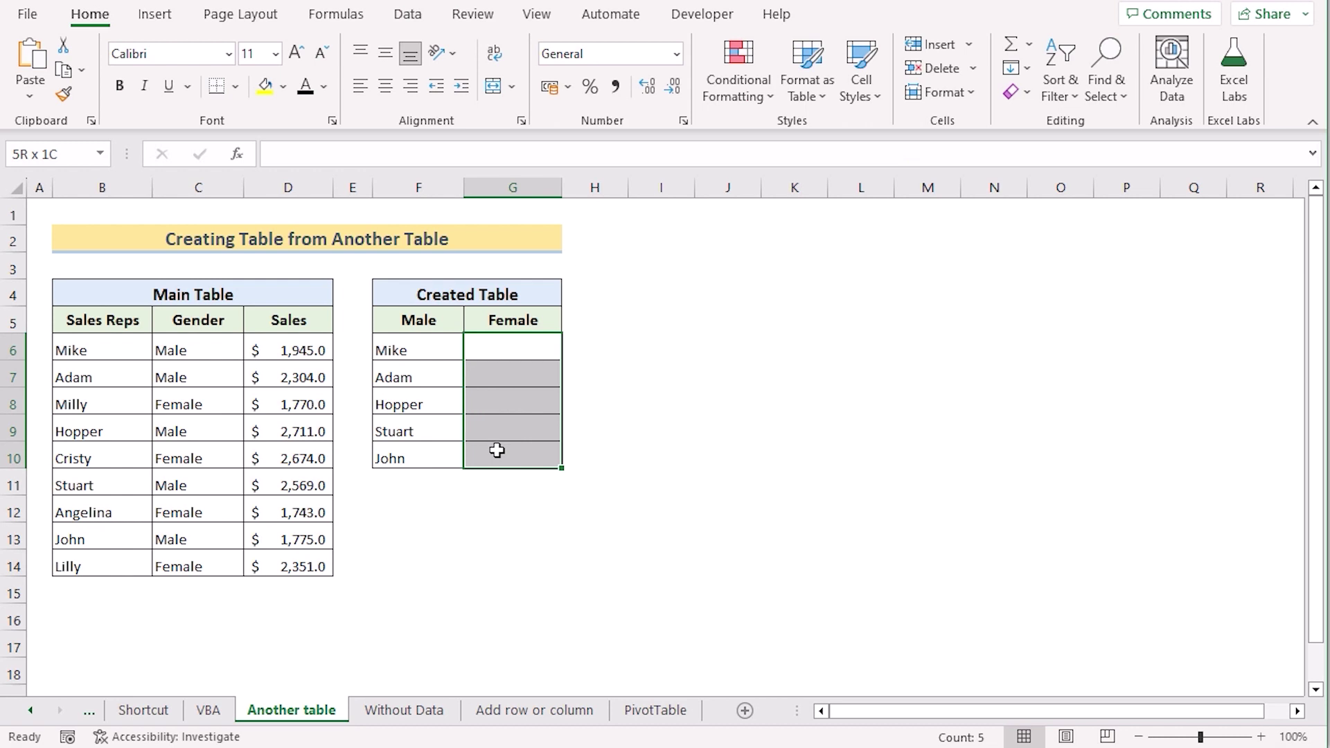
{"action": "left_click", "coordinate": [389, 379]}
{"action": "left_click_drag", "start_coordinate": [382, 447], "coordinate": [409, 460]}
{"action": "key", "text": "Delete"}
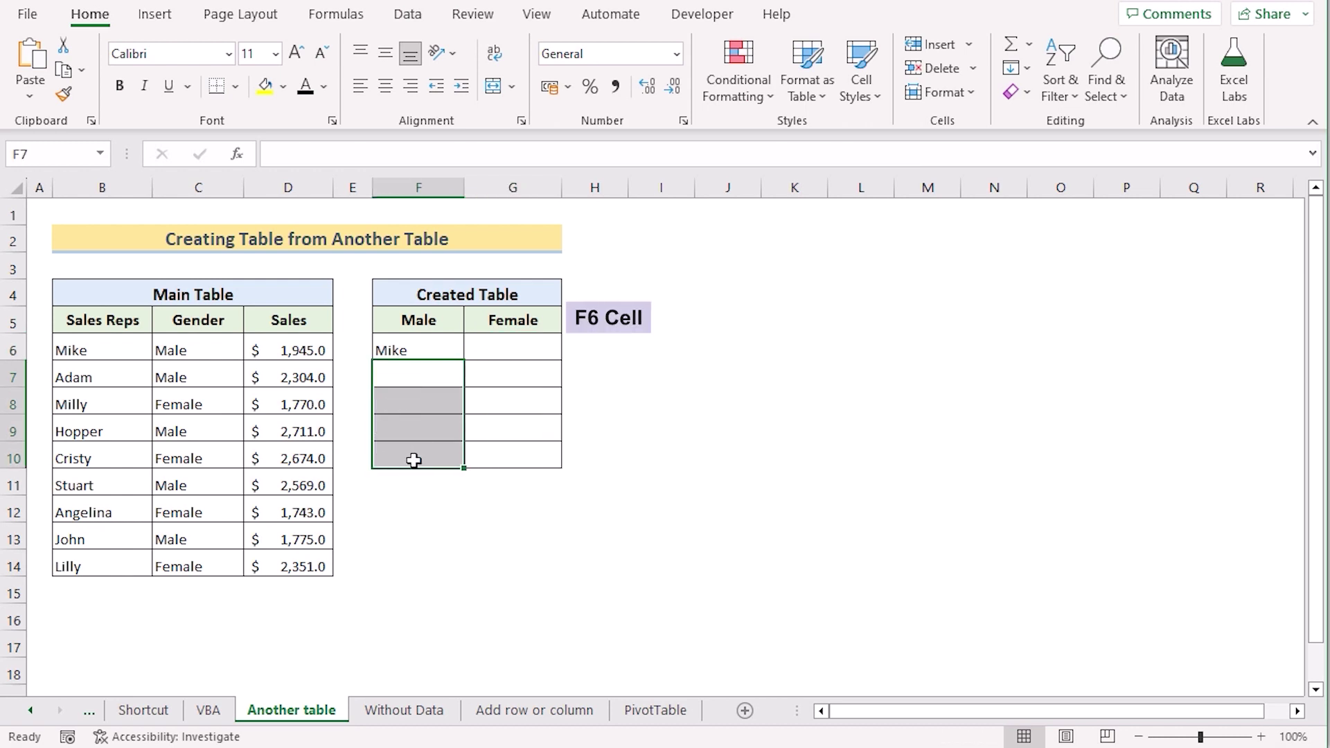
Change the $F$5 reference in the F6 formula to the mixed reference F$5
{"action": "left_click", "coordinate": [400, 350]}
{"action": "double_click", "coordinate": [406, 349]}
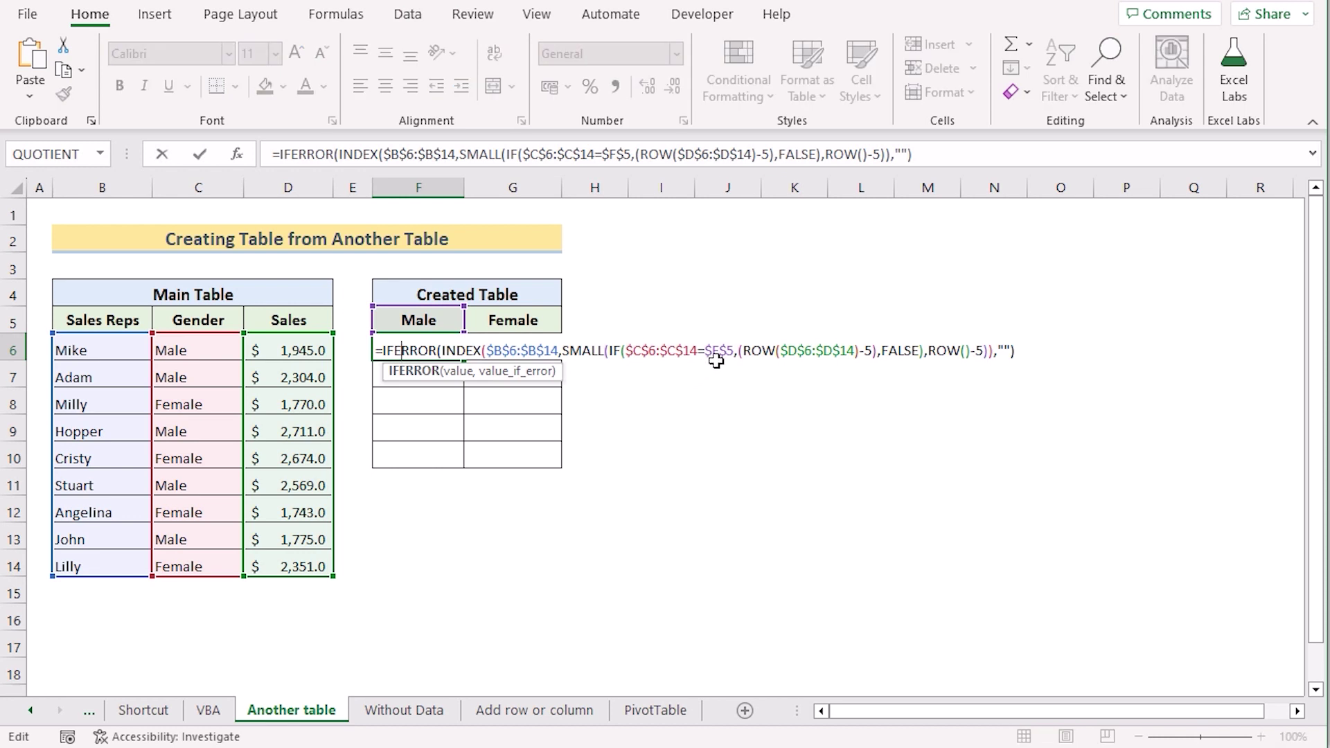
{"action": "left_click_drag", "start_coordinate": [734, 351], "coordinate": [704, 353]}
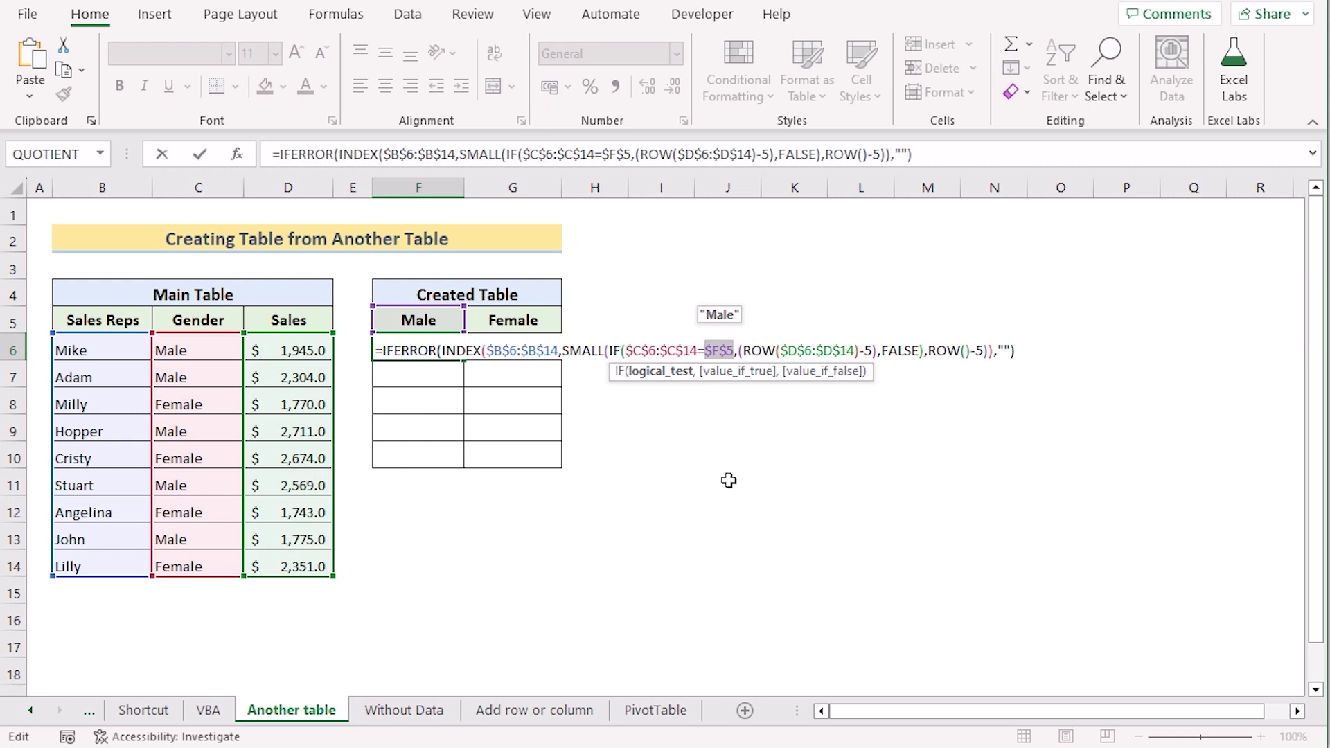
{"action": "key", "text": "F4"}
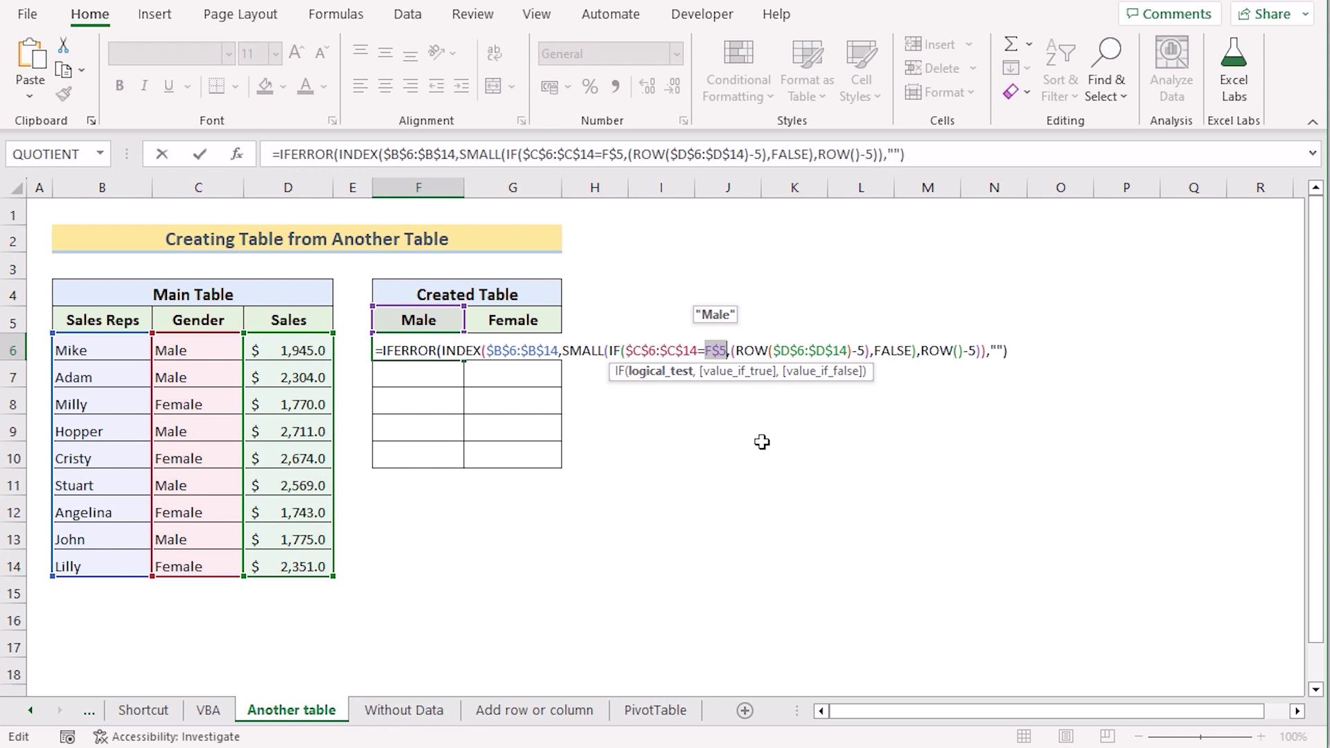
{"action": "key", "text": "Return"}
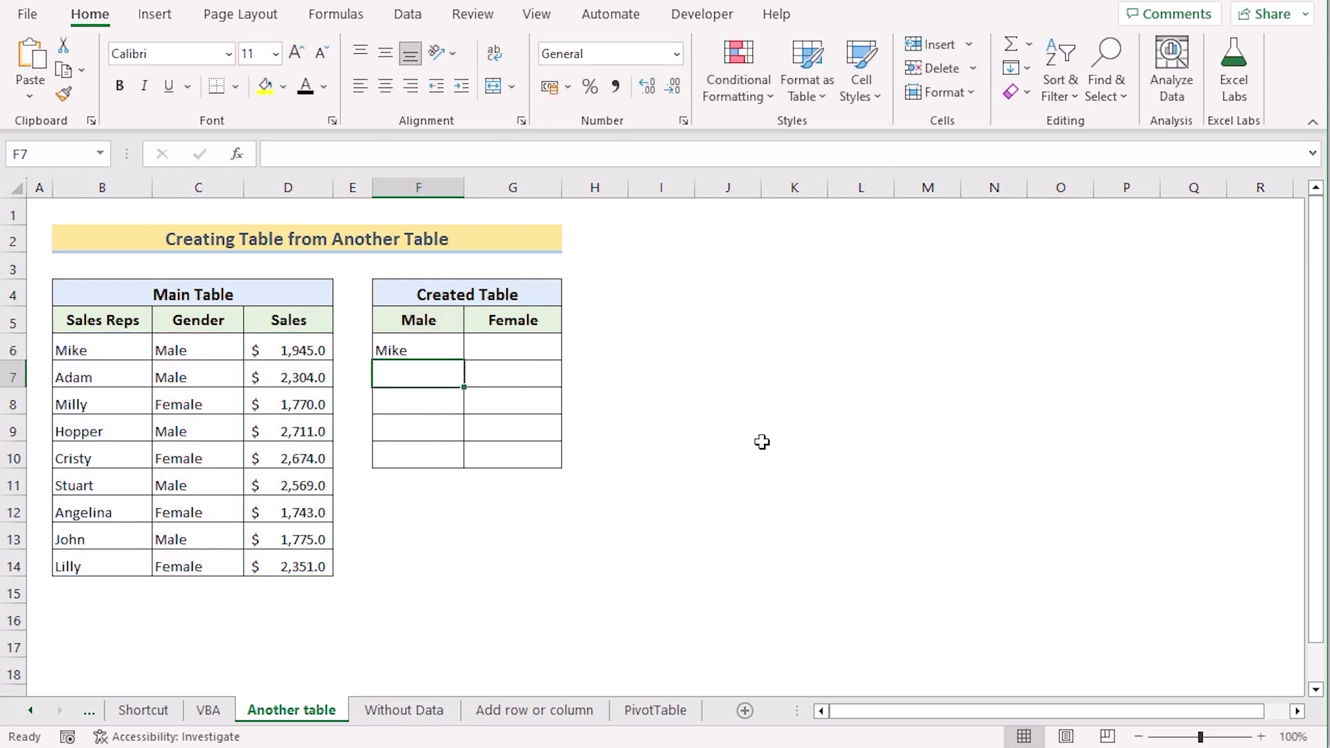
Fill the F6 formula down and across to cover F6:G10
{"action": "left_click", "coordinate": [442, 351]}
{"action": "left_click_drag", "start_coordinate": [464, 363], "coordinate": [480, 466]}
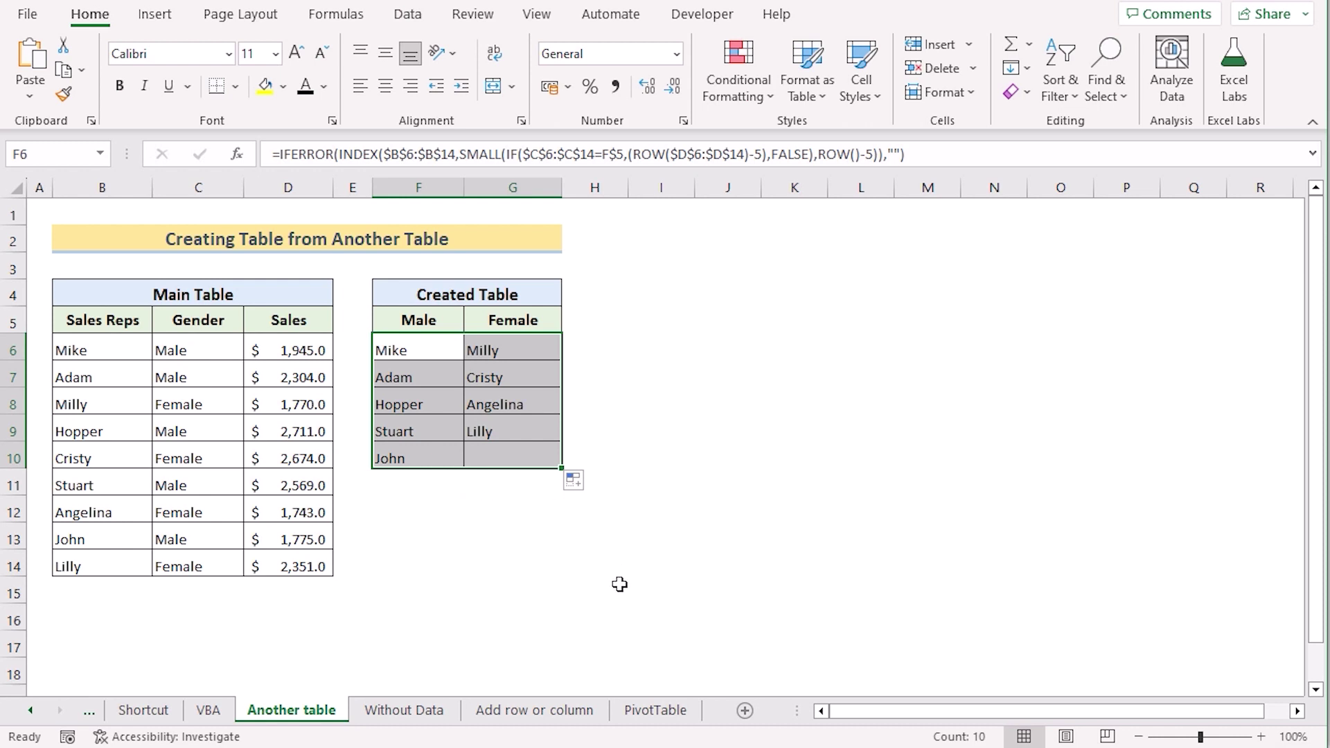
{"action": "left_click", "coordinate": [555, 564]}
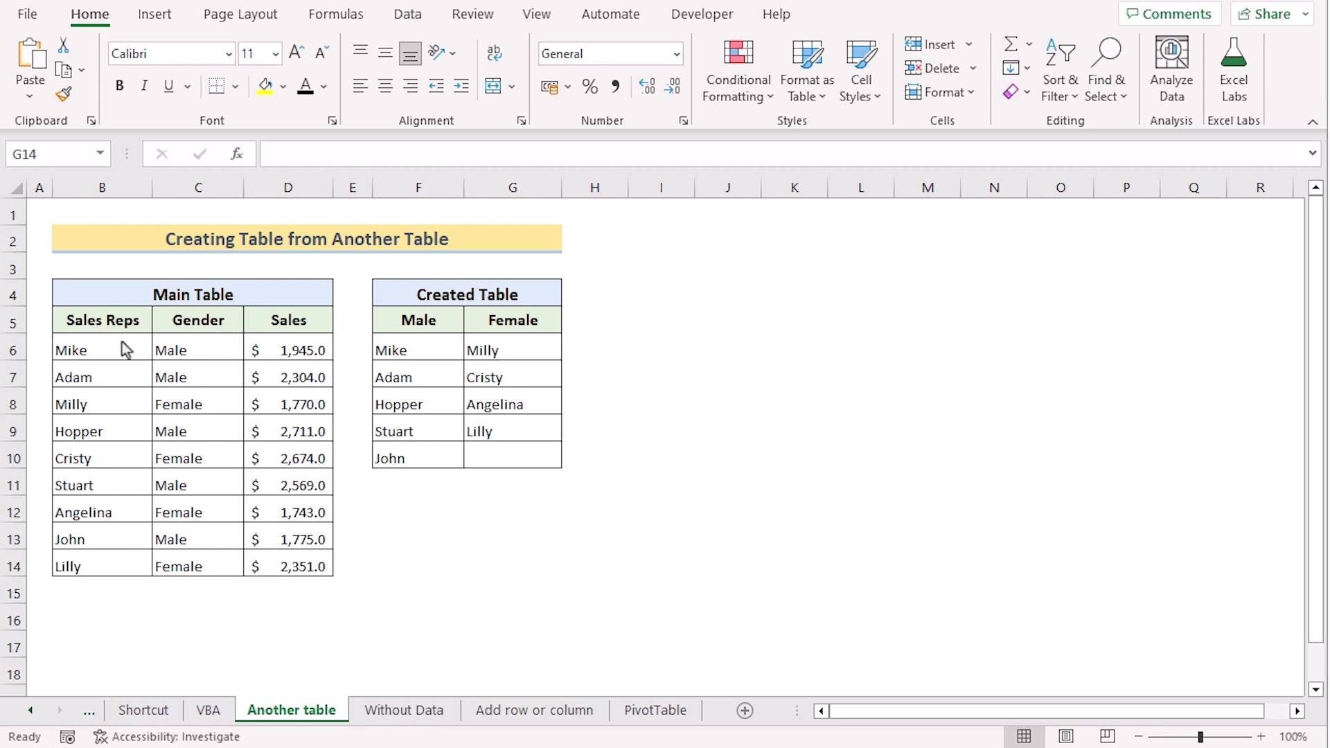
Convert the Main Table range B5:D14 into an Excel table with headers
{"action": "left_click", "coordinate": [104, 322]}
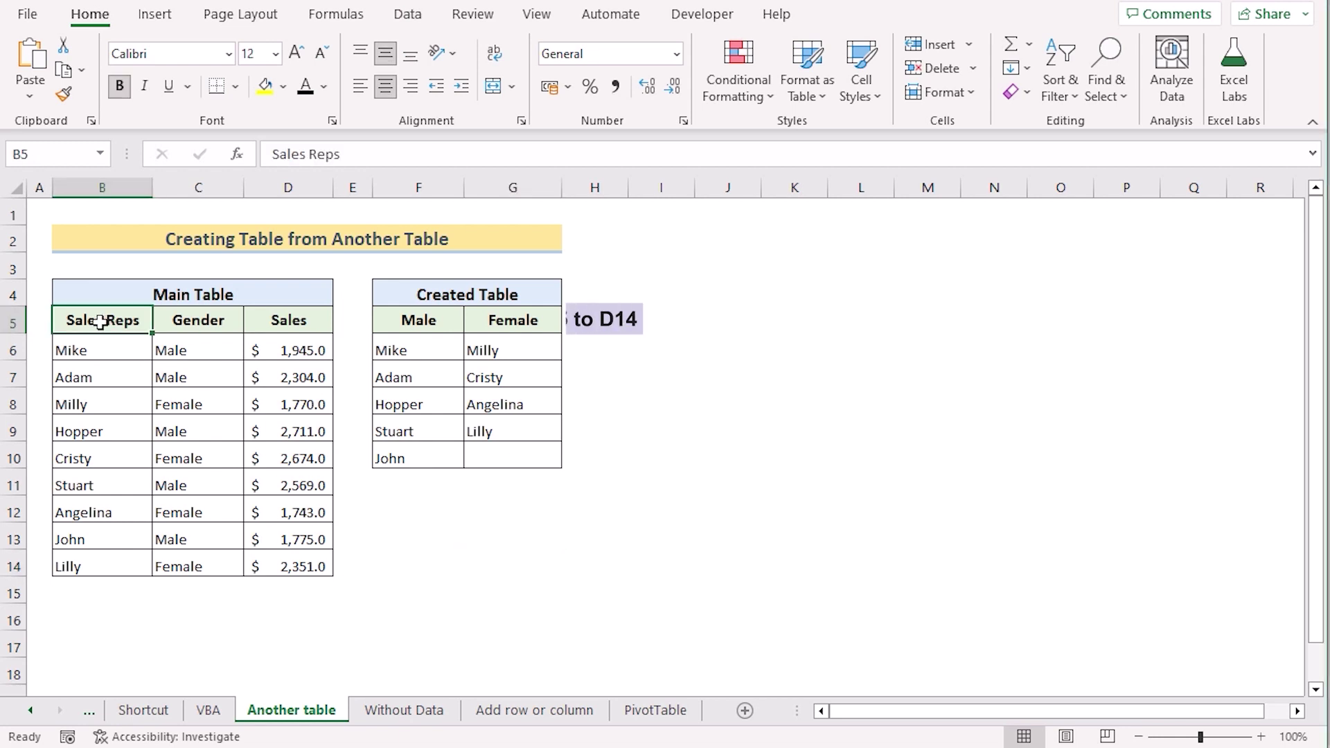
{"action": "left_click", "coordinate": [291, 565], "text": "shift"}
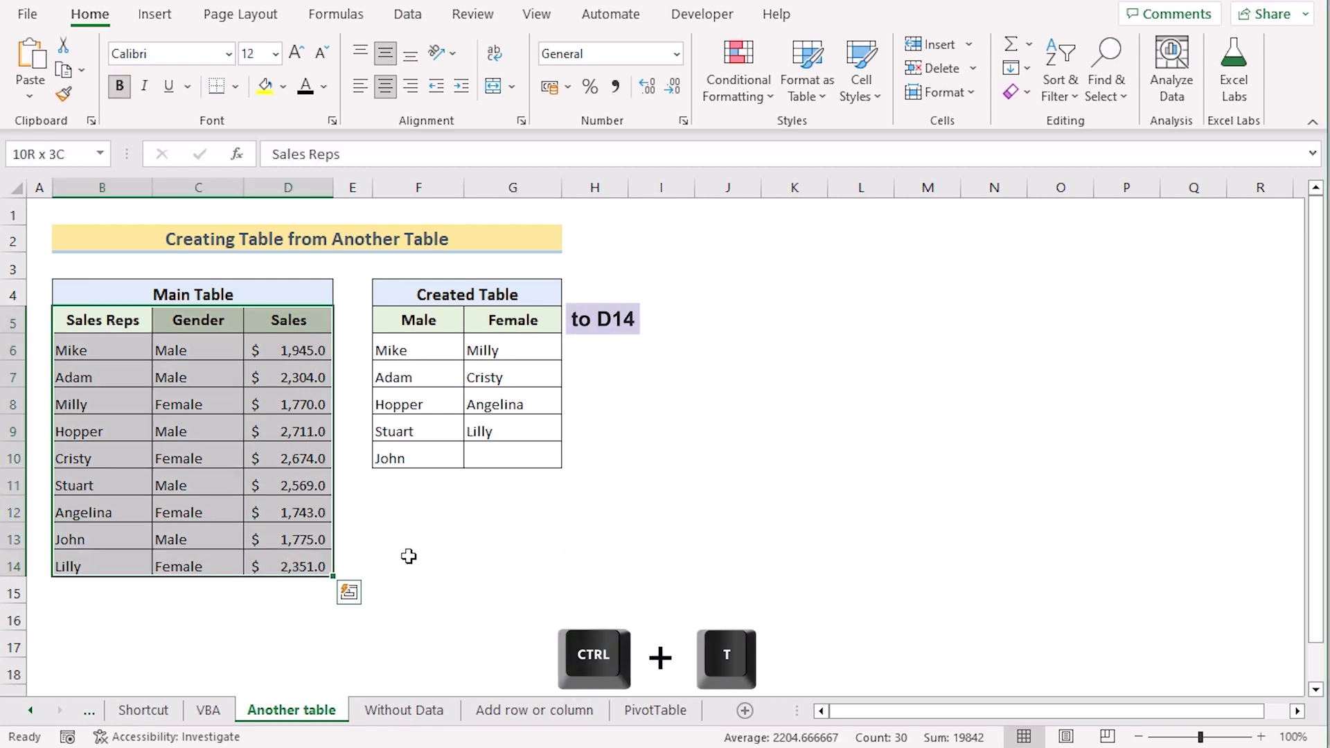
{"action": "key", "text": "ctrl+t"}
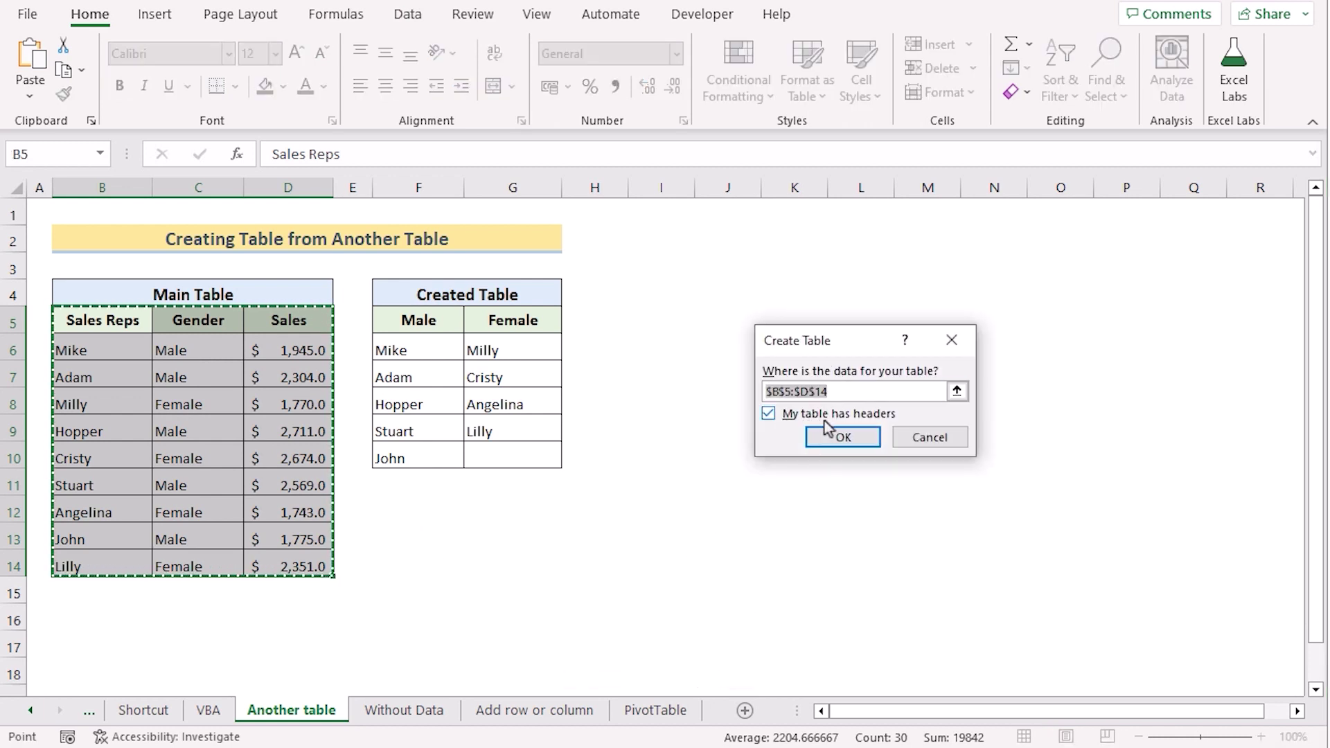
{"action": "left_click", "coordinate": [873, 440]}
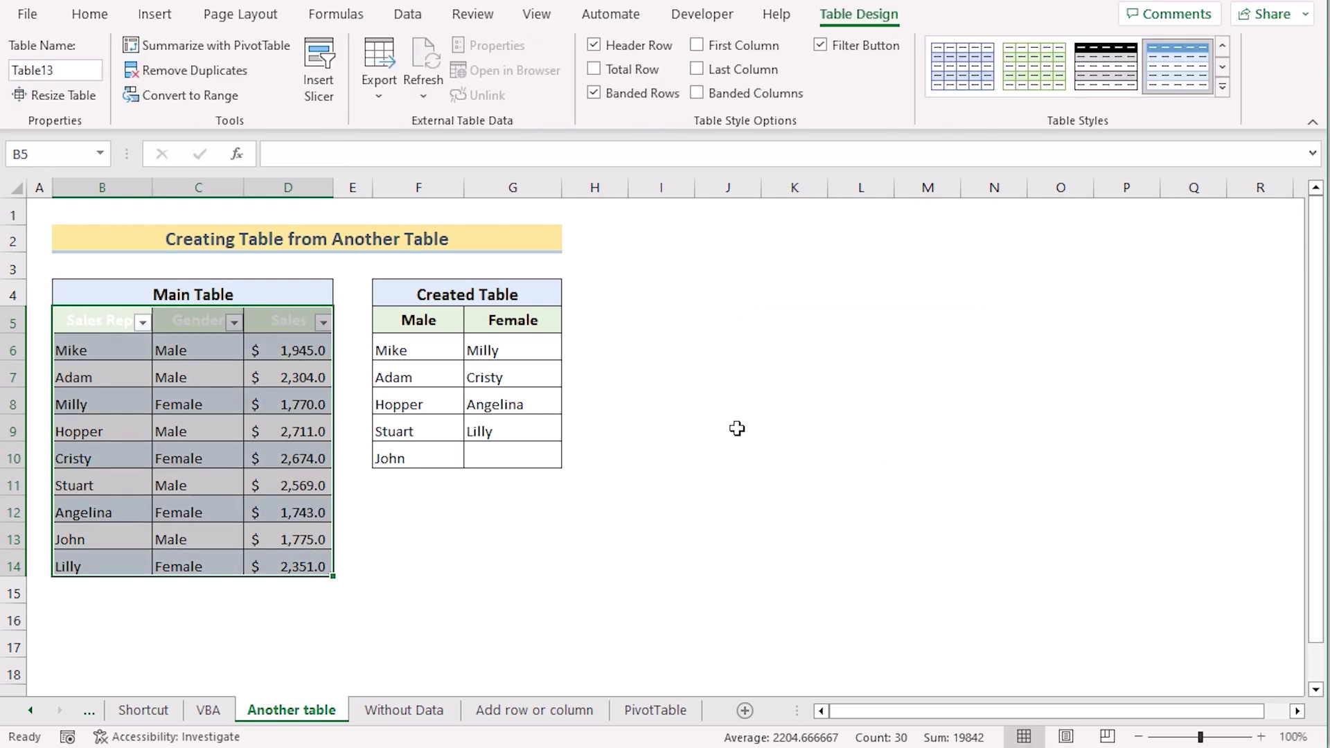
Set the font colour of the Main Table header cells B5:D5 to black
{"action": "left_click_drag", "start_coordinate": [101, 318], "coordinate": [293, 325]}
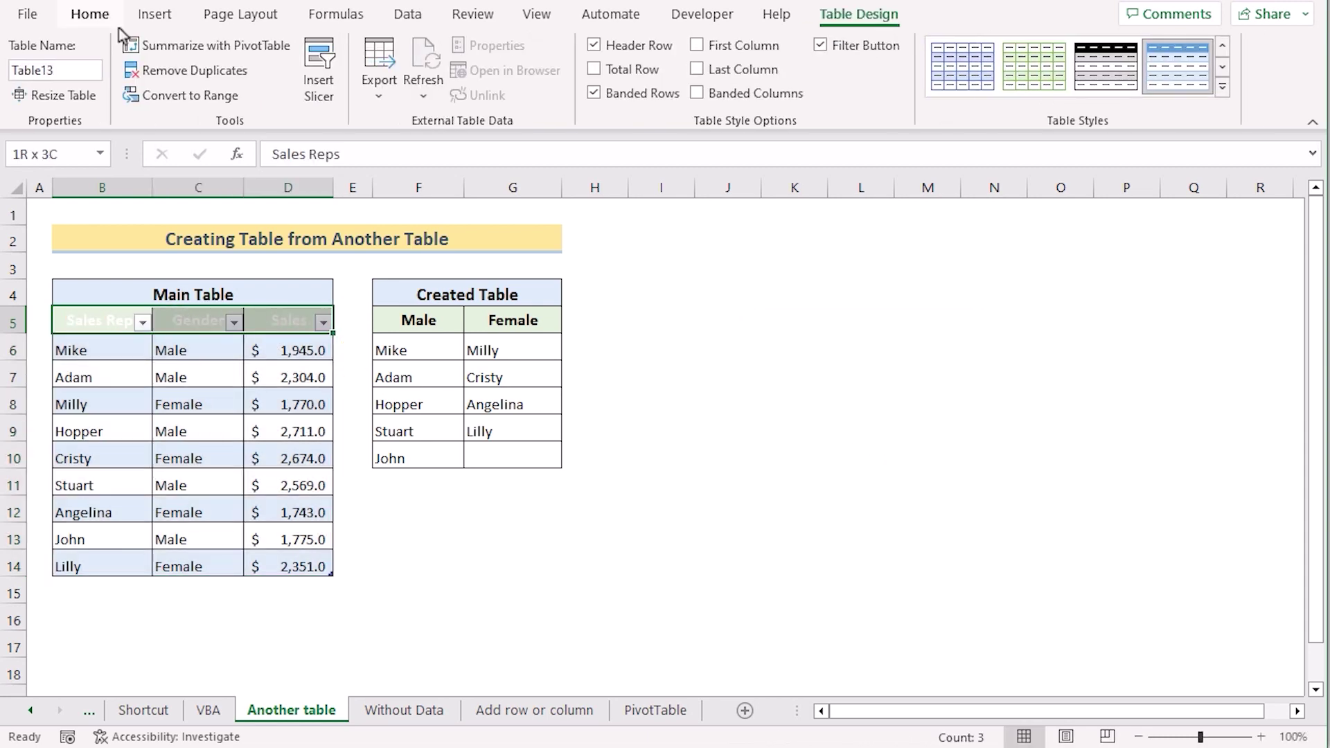
{"action": "left_click", "coordinate": [90, 14]}
{"action": "left_click", "coordinate": [305, 86]}
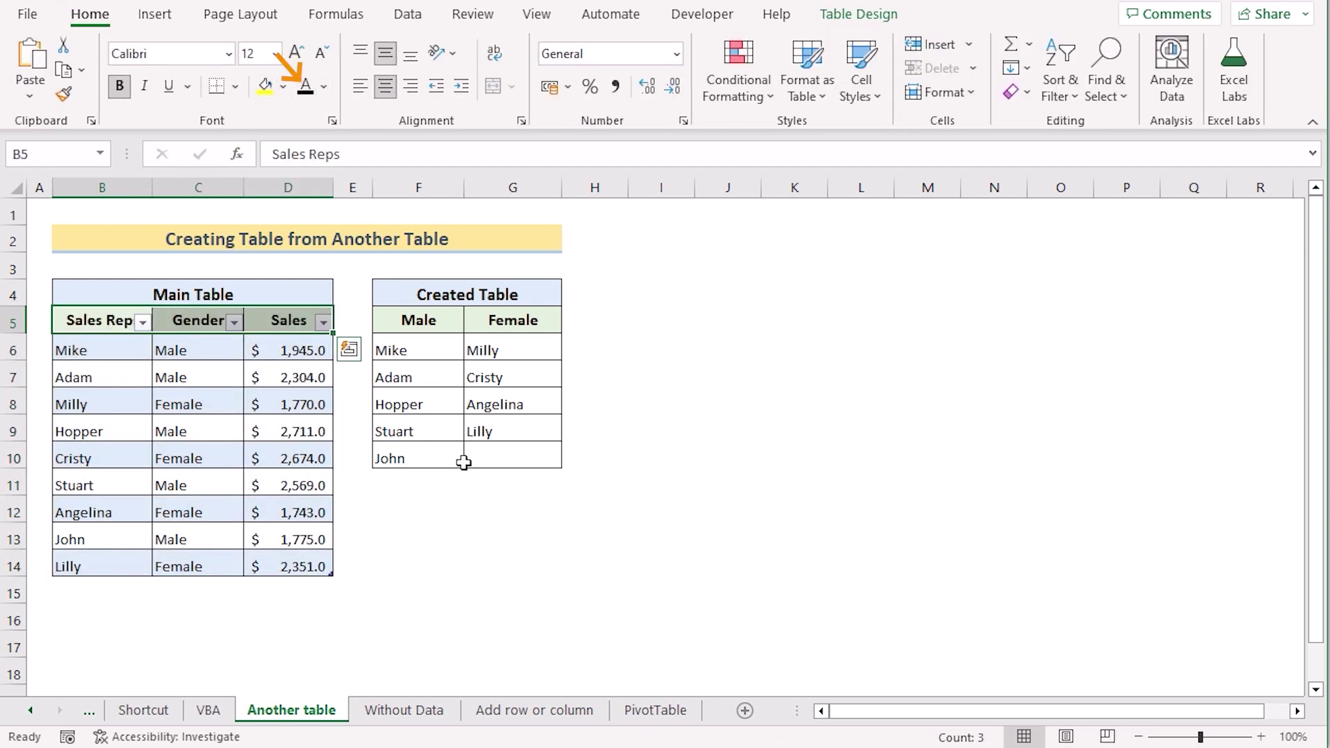
Convert the Created Table range F5:G10 into an Excel table with headers
{"action": "left_click", "coordinate": [425, 322]}
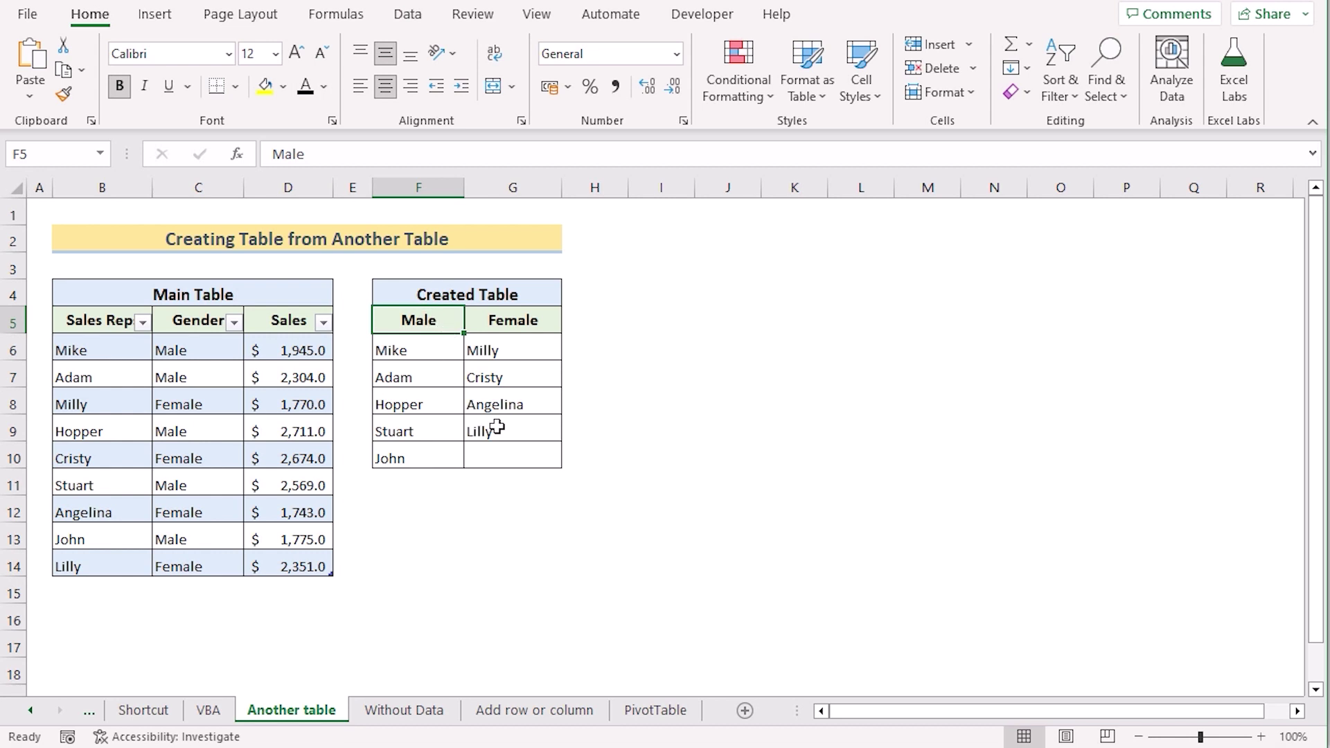
{"action": "left_click", "coordinate": [531, 450], "text": "shift"}
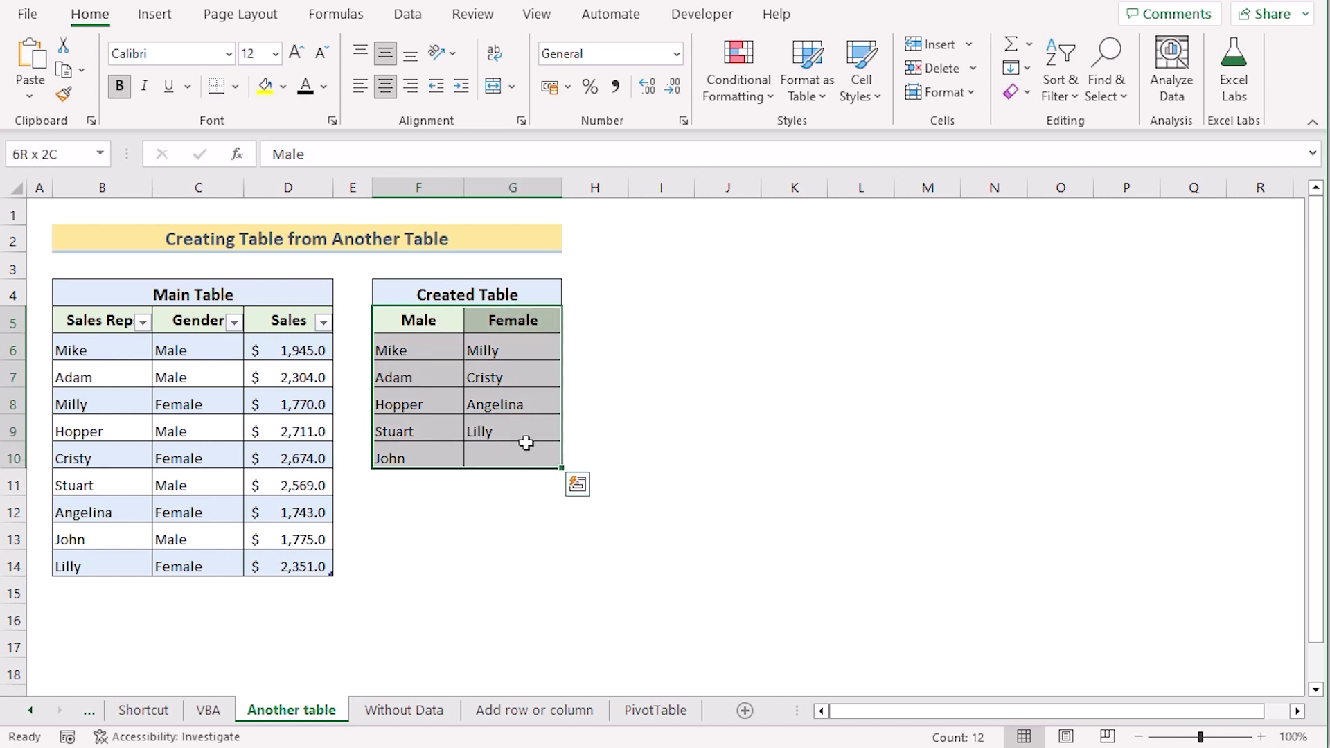
{"action": "key", "text": "ctrl+t"}
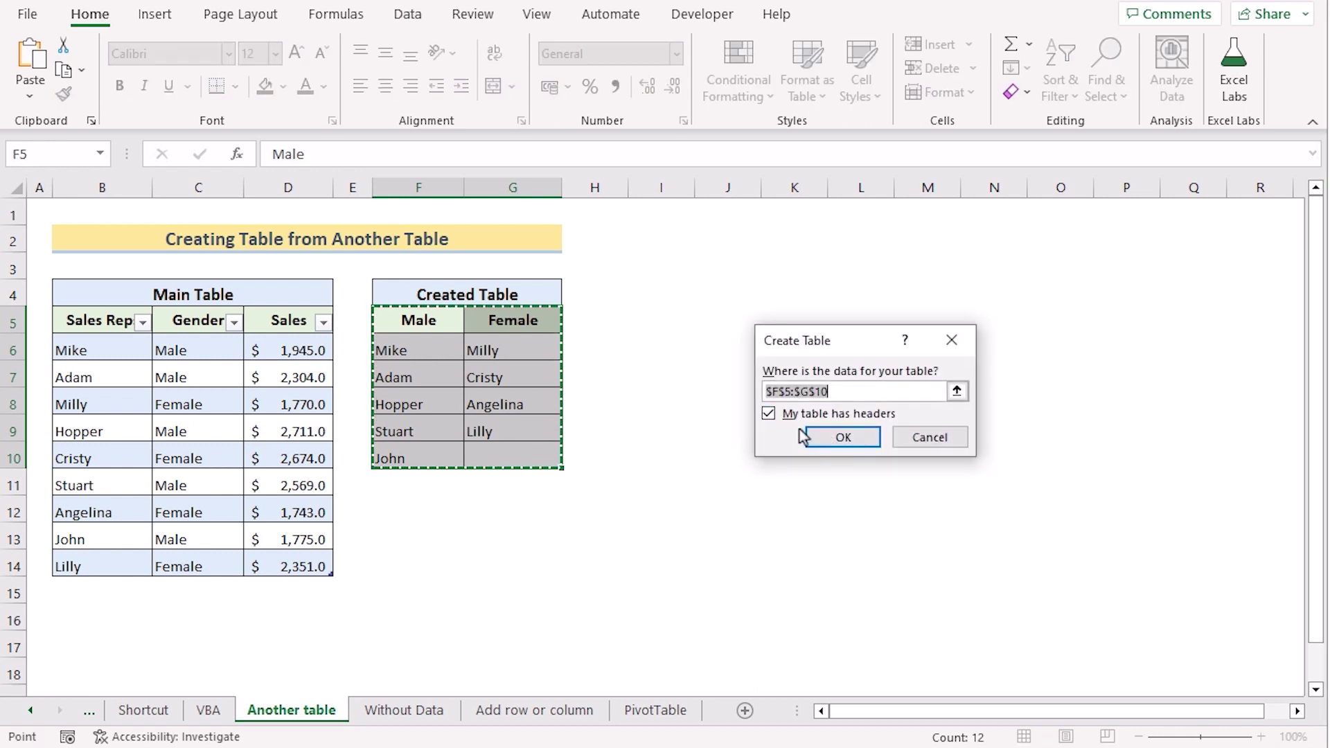
{"action": "left_click", "coordinate": [873, 438]}
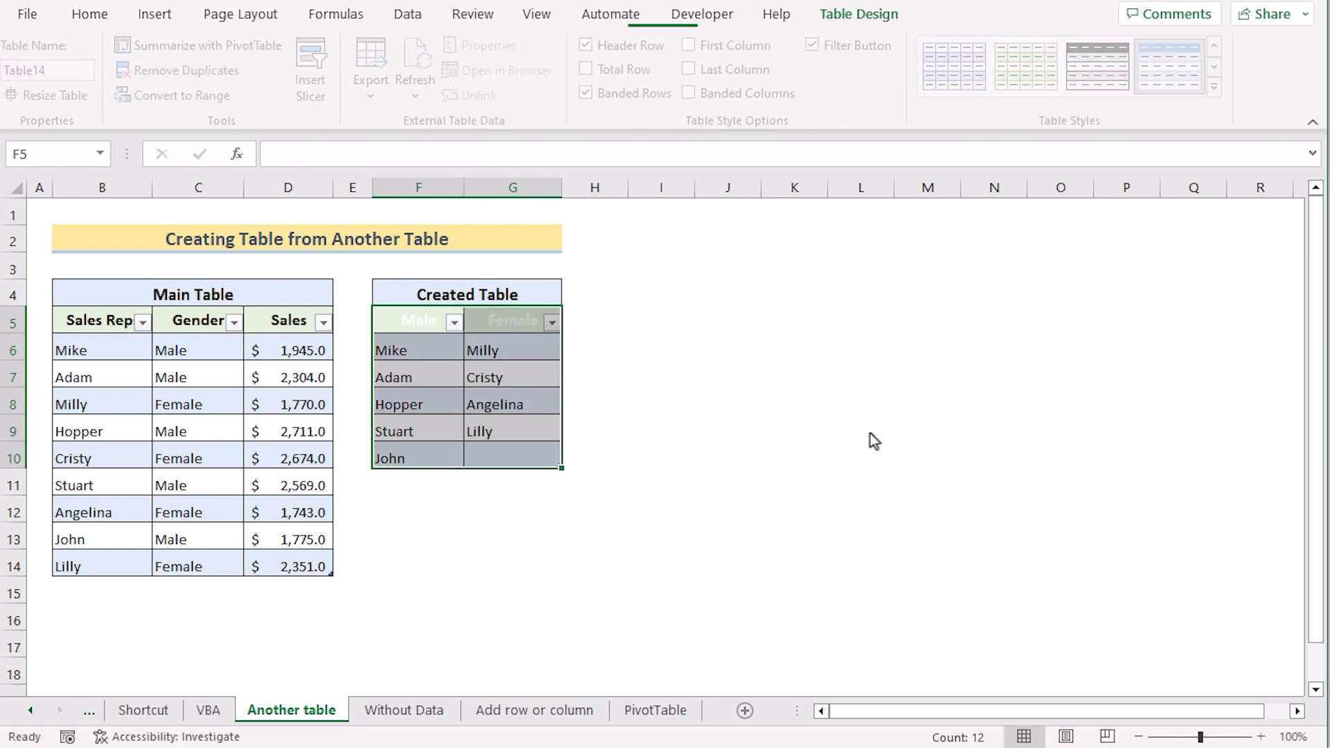
Set the font colour of the Male and Female header cells to black
{"action": "left_click", "coordinate": [90, 14]}
{"action": "left_click_drag", "start_coordinate": [386, 321], "coordinate": [309, 115]}
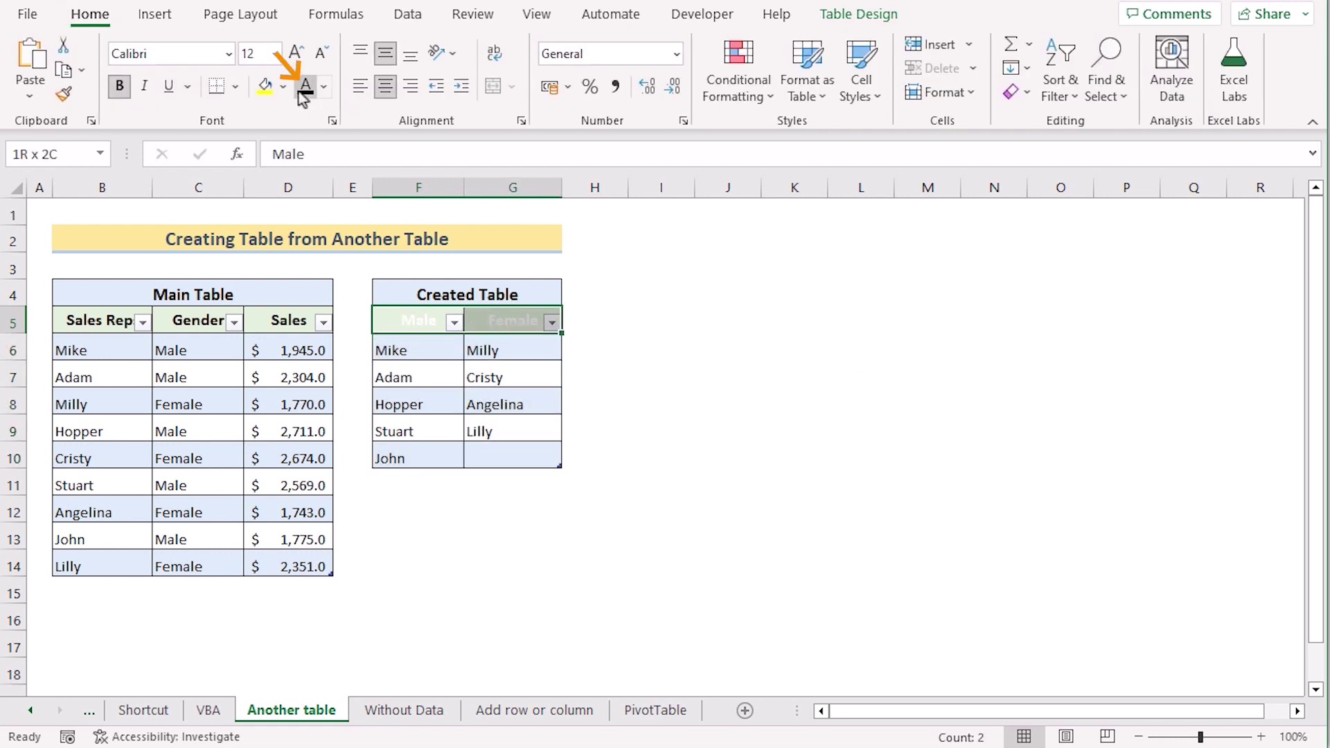
{"action": "left_click", "coordinate": [305, 86]}
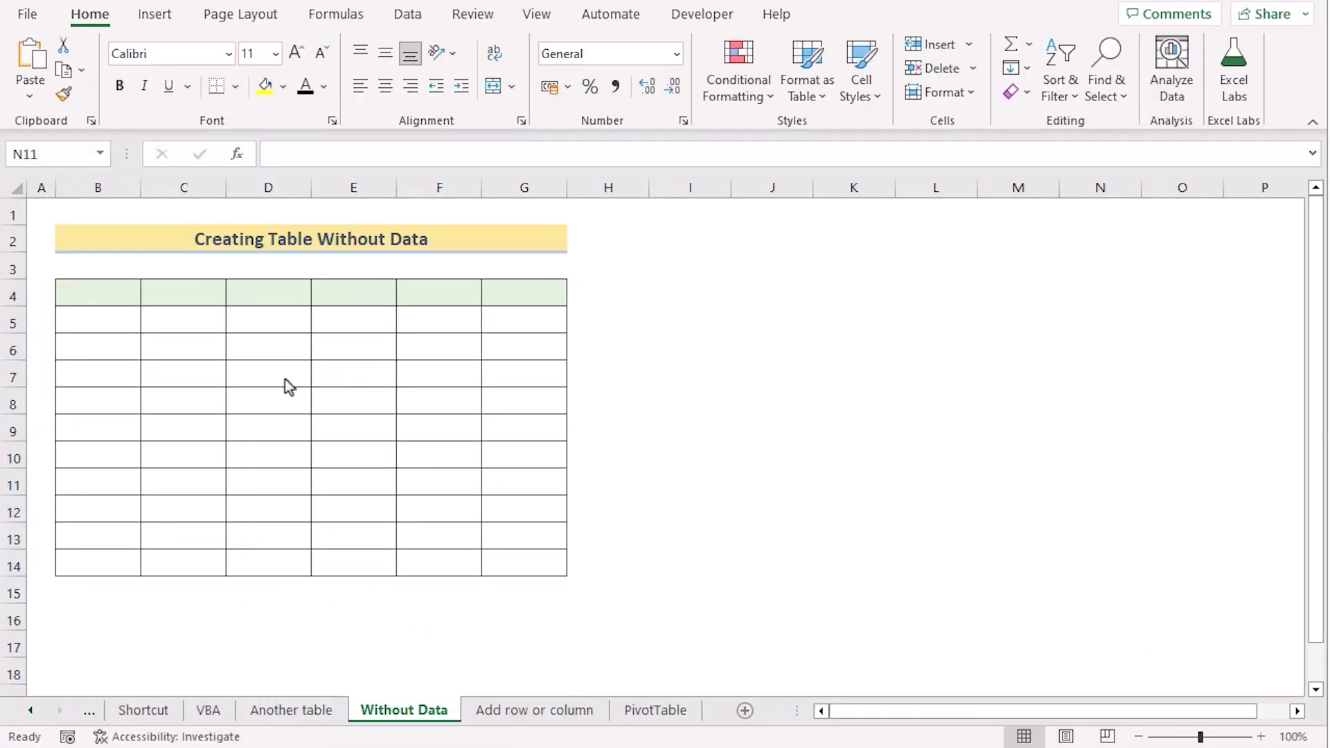
On the Without Data sheet, convert the empty range B4:G14 into a table without the headers option
{"action": "left_click", "coordinate": [91, 296]}
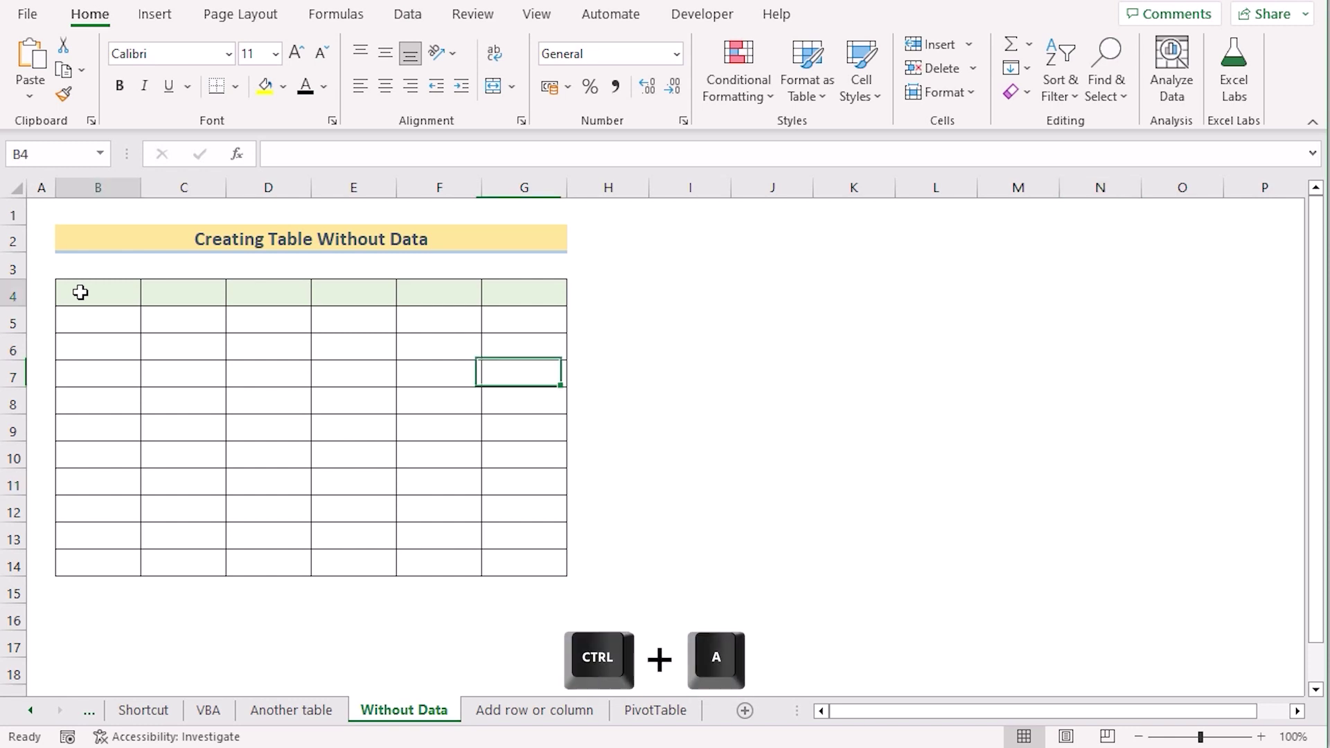
{"action": "key", "text": "ctrl+a"}
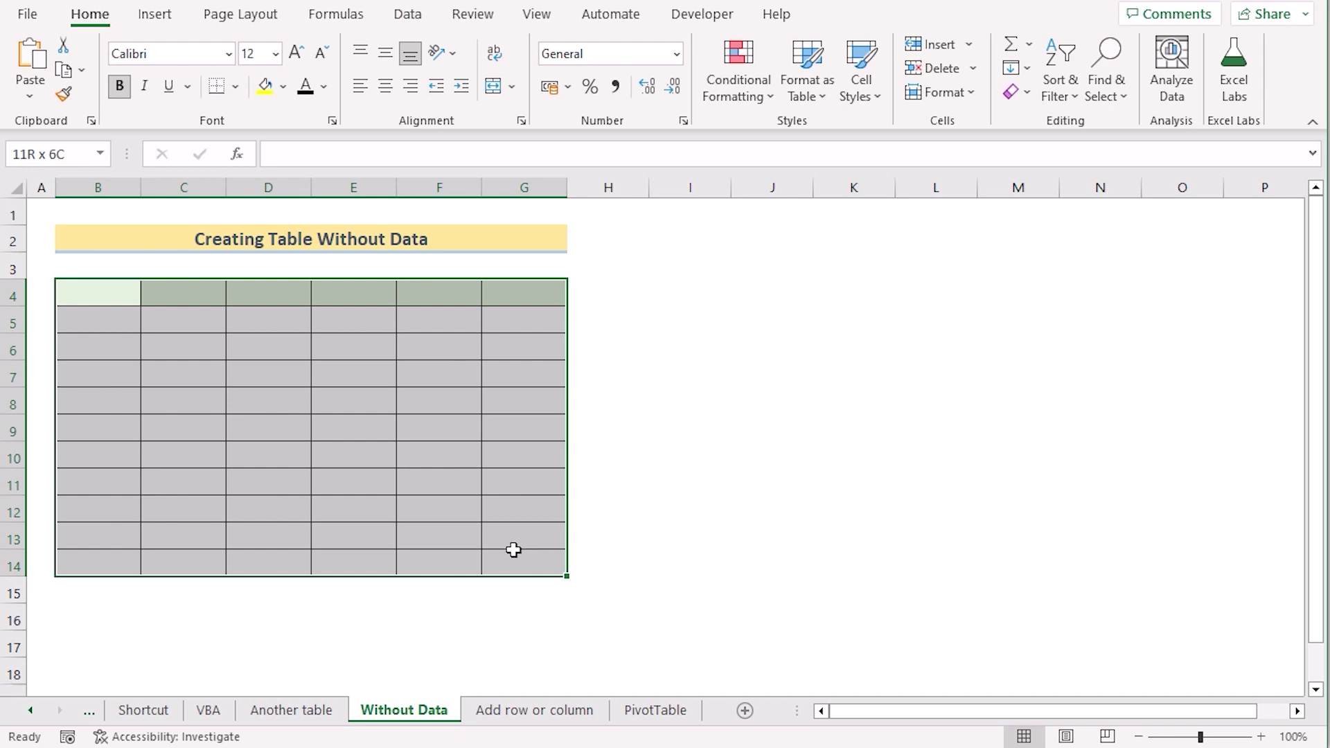
{"action": "key", "text": "ctrl+t"}
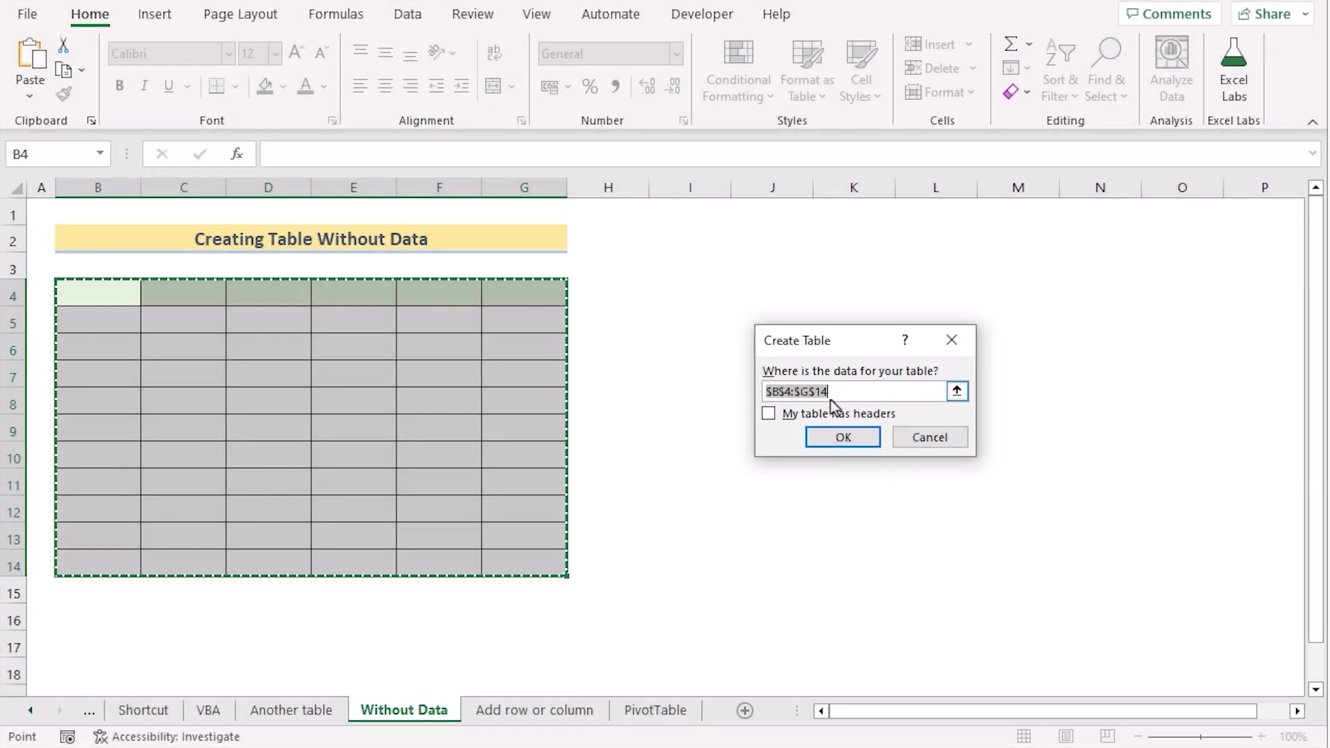
{"action": "left_click", "coordinate": [860, 440]}
{"action": "left_click", "coordinate": [268, 374]}
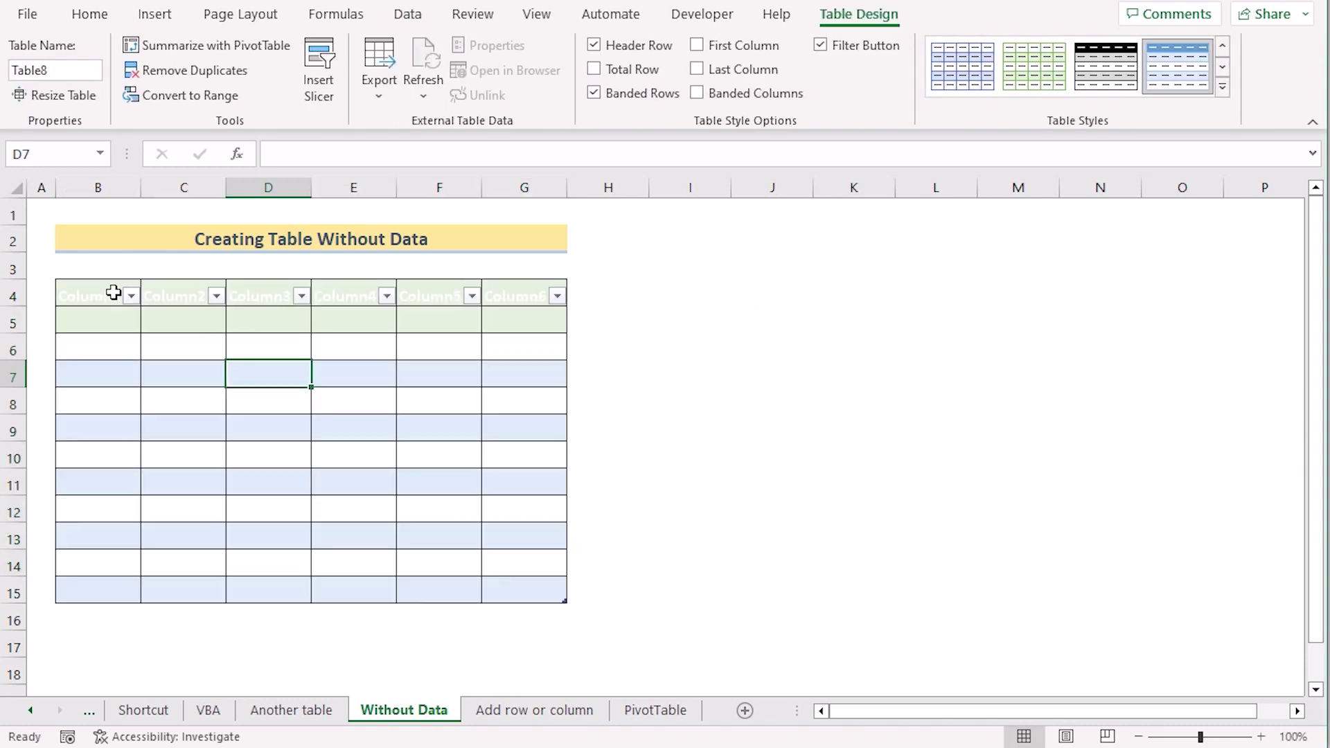
Set the font colour of the header cells B4:G4 in the empty table to black
{"action": "left_click", "coordinate": [111, 292]}
{"action": "left_click", "coordinate": [493, 294], "text": "shift"}
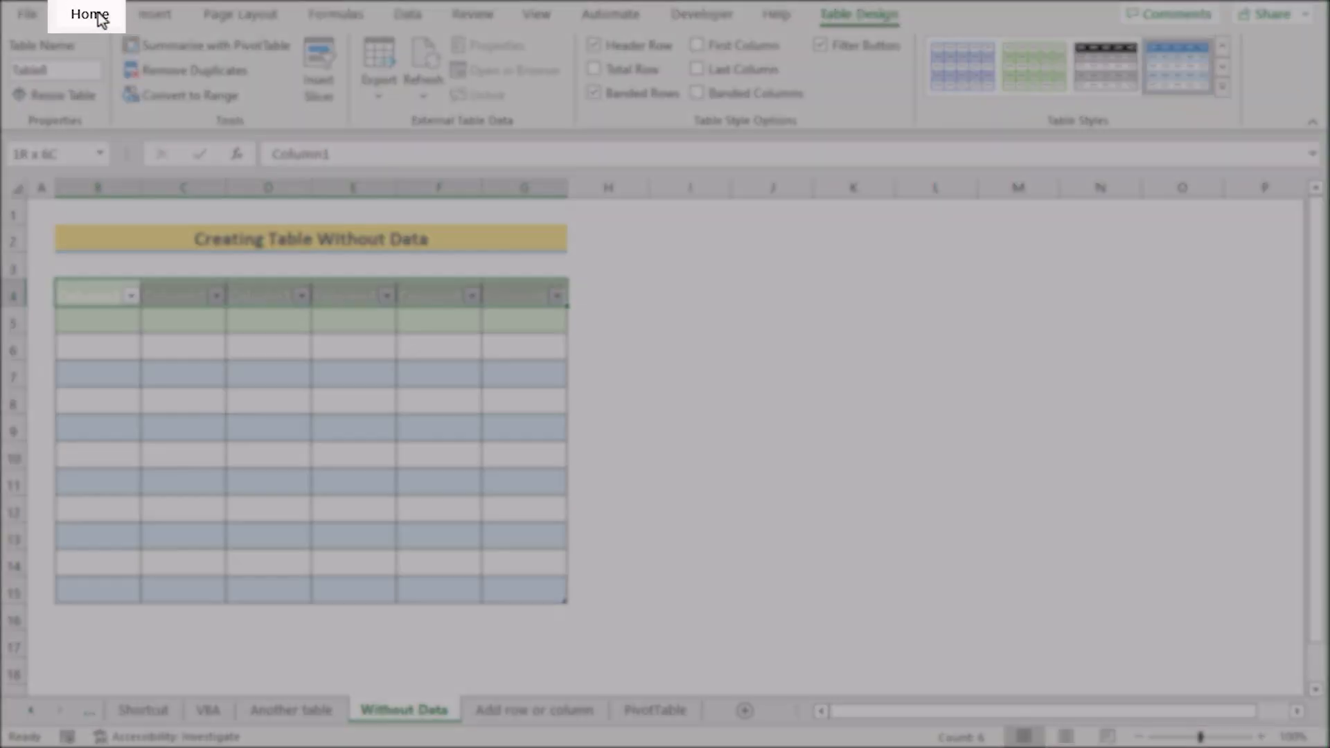
{"action": "left_click", "coordinate": [99, 15]}
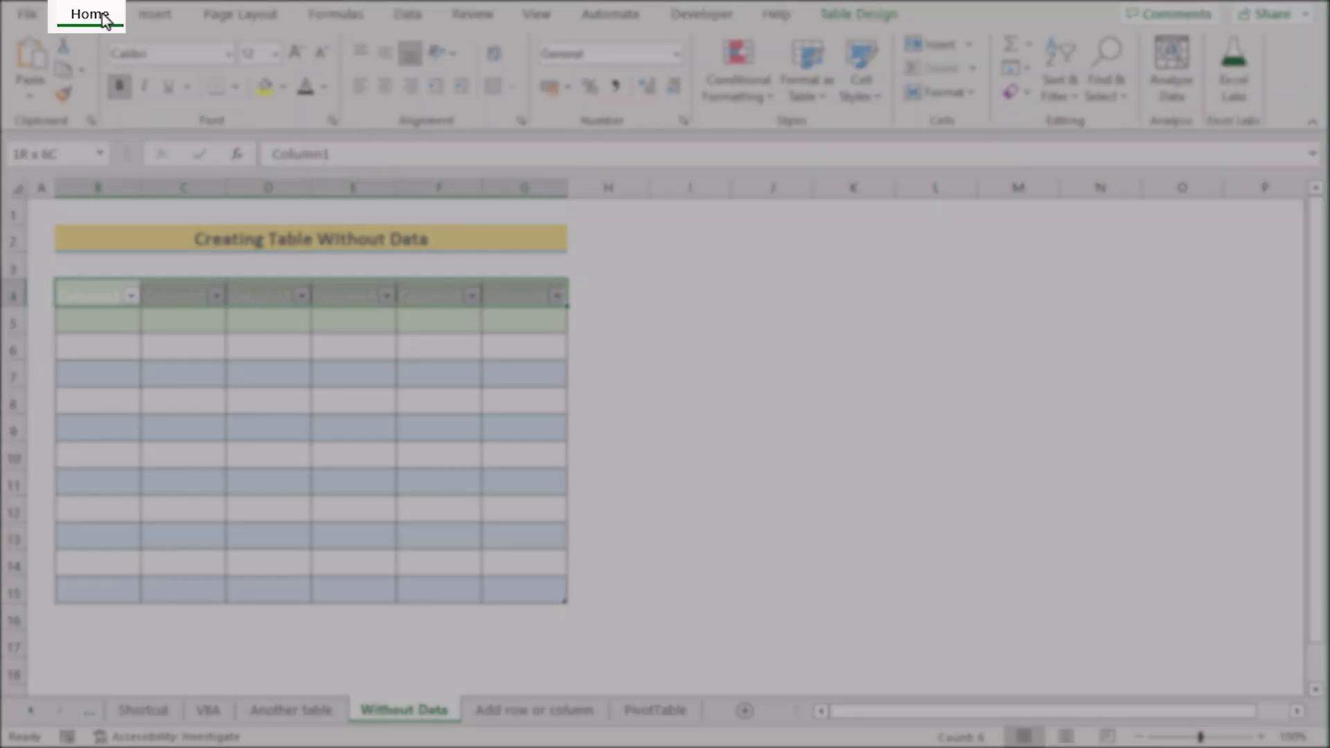
{"action": "left_click", "coordinate": [304, 87]}
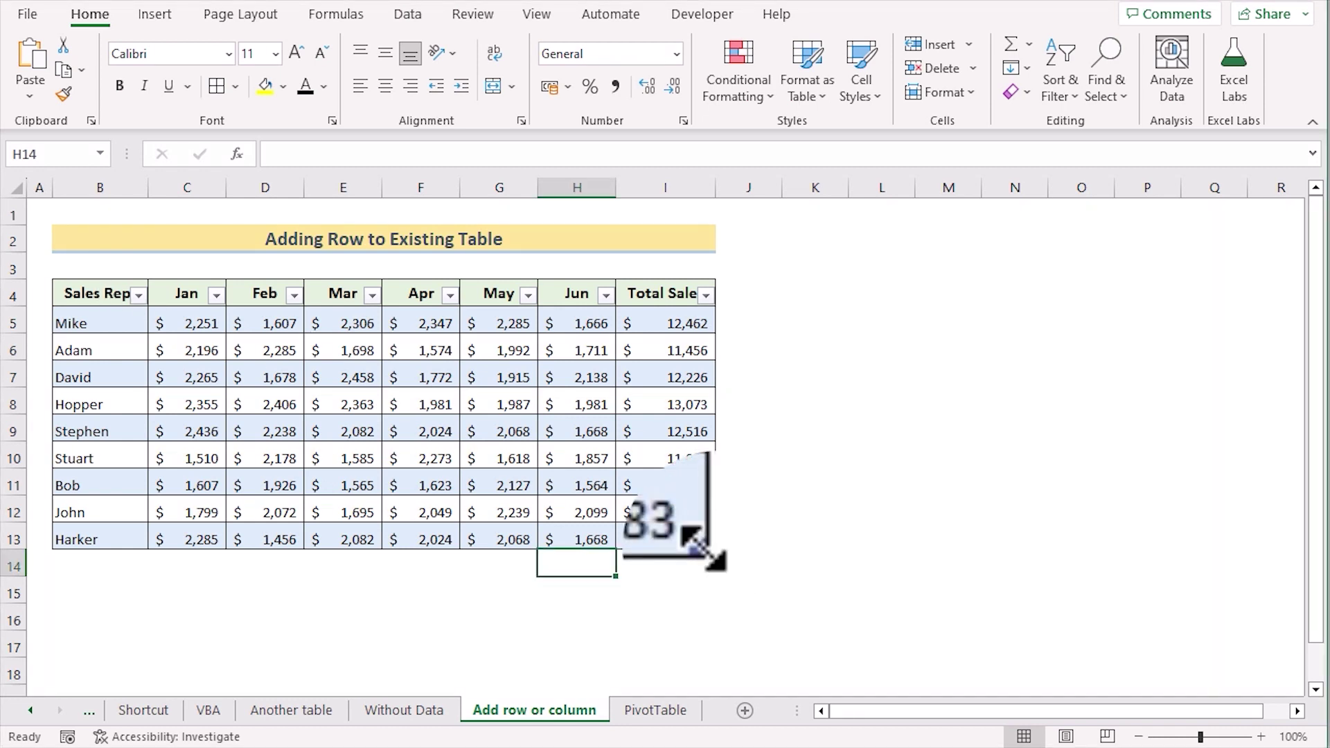
On the Add row or column sheet, extend the table by one row and enter a sales rep's name in B14
{"action": "left_click_drag", "start_coordinate": [713, 550], "coordinate": [714, 567]}
{"action": "left_click", "coordinate": [107, 568]}
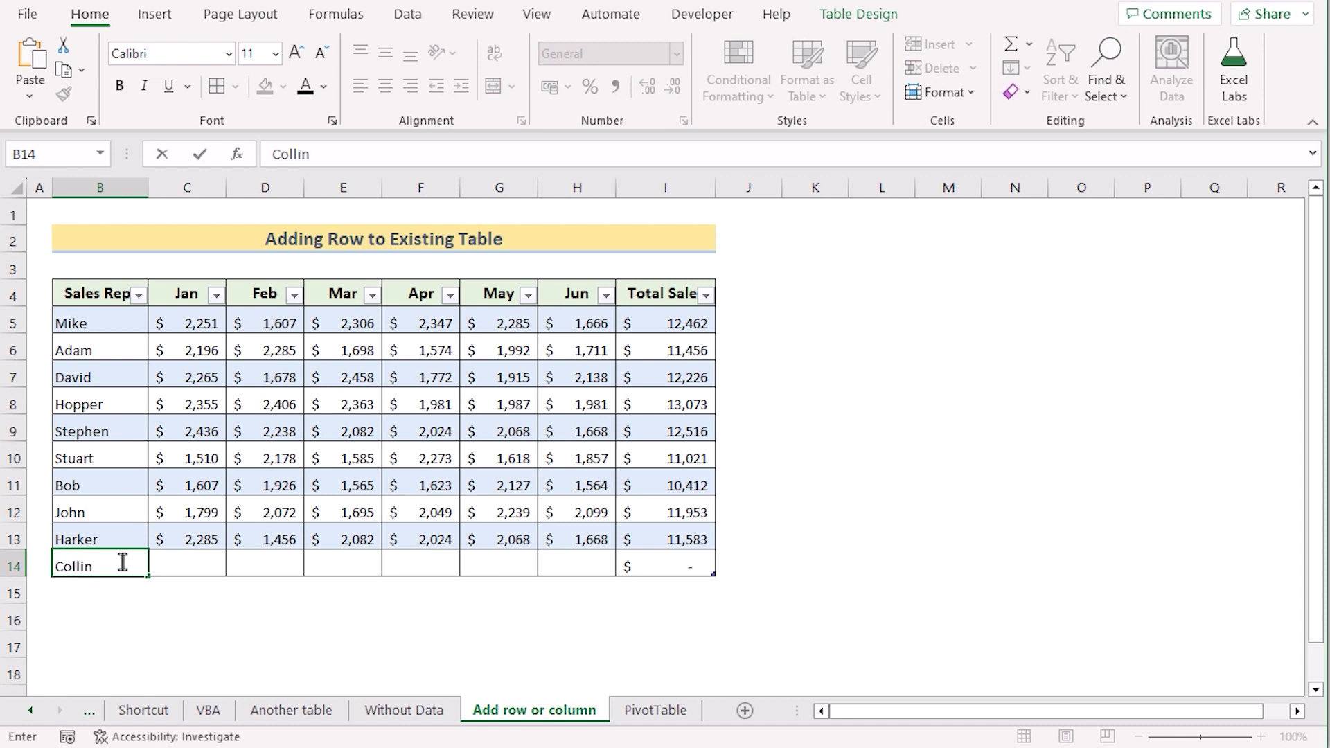
{"action": "key", "text": "Return"}
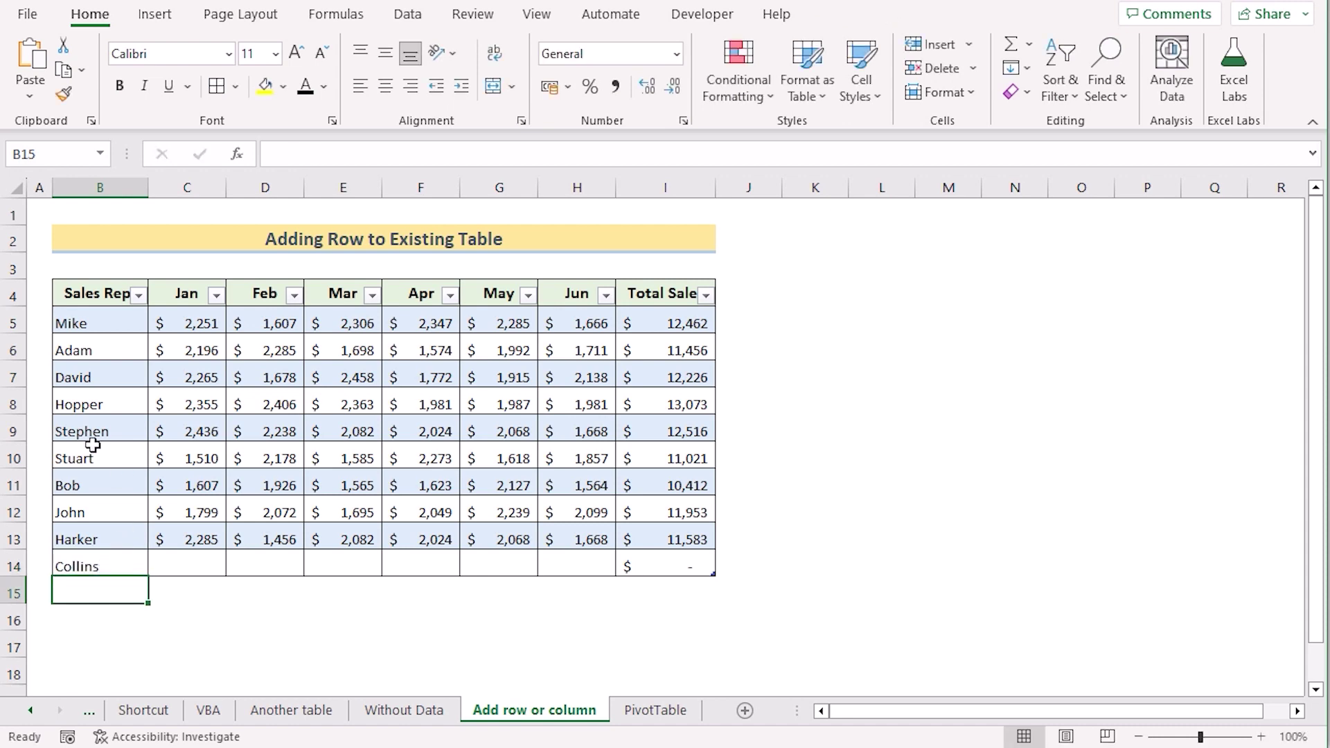
Insert a new row above row 8 of the sales table
{"action": "left_click", "coordinate": [10, 400]}
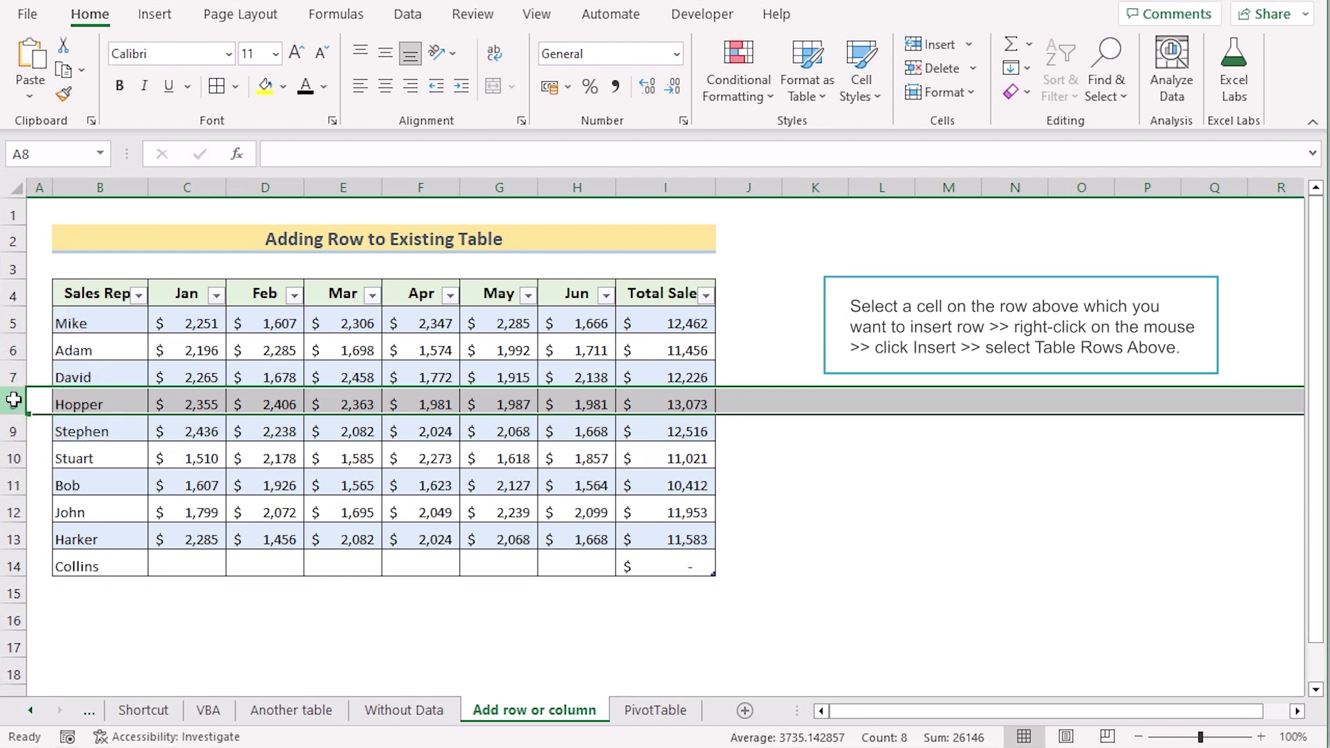
{"action": "right_click", "coordinate": [14, 399]}
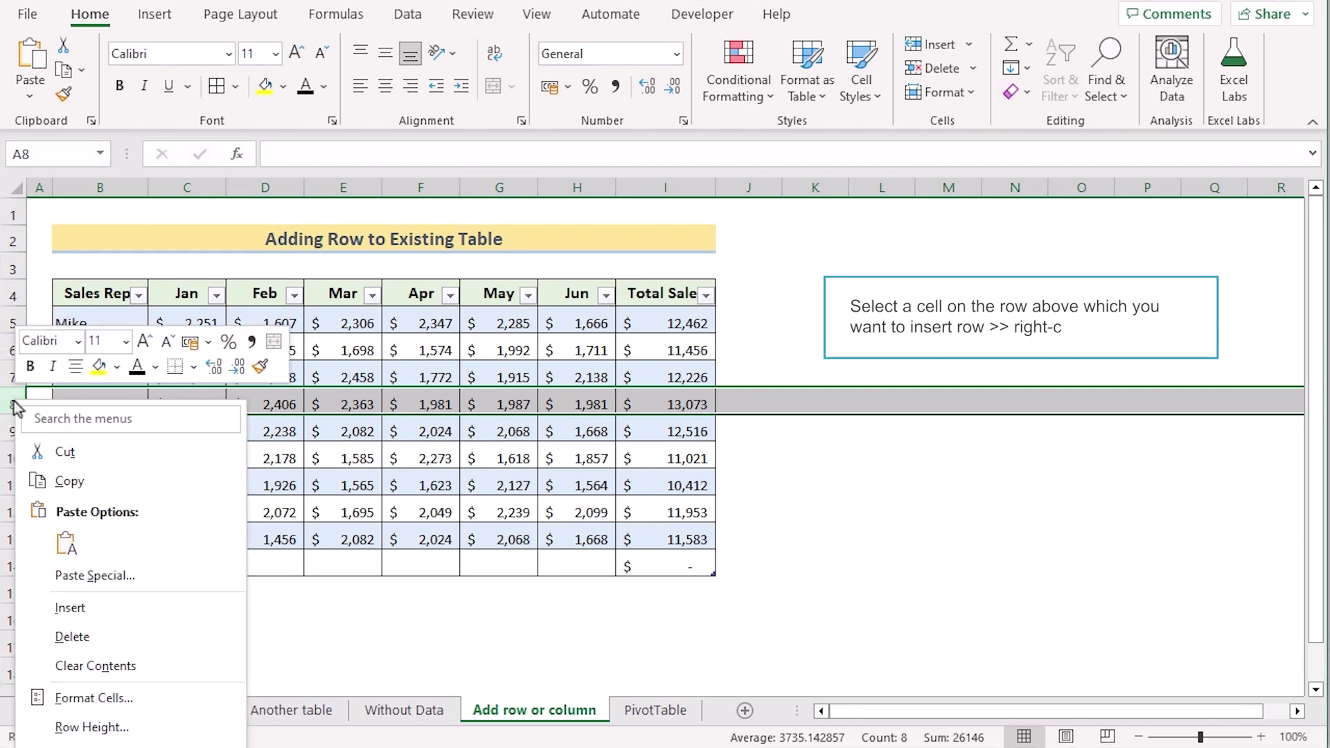
{"action": "left_click", "coordinate": [85, 611]}
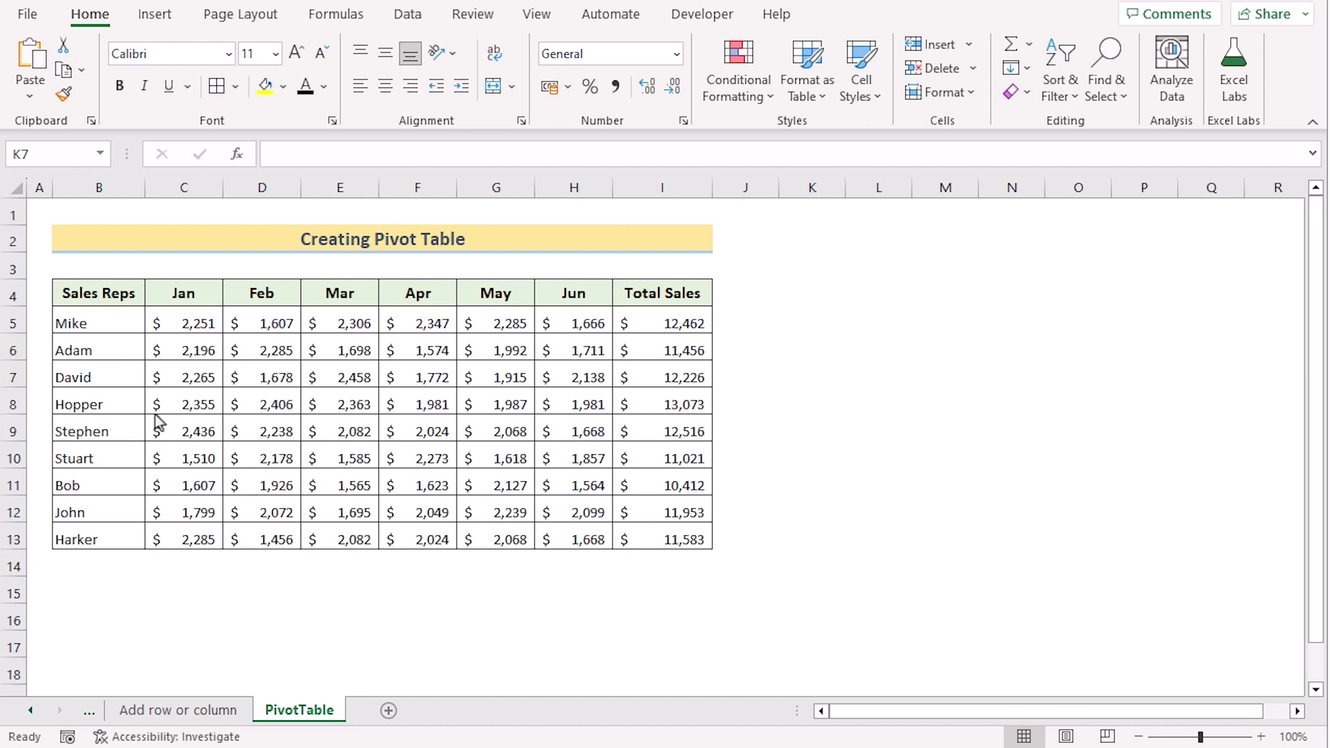
Create a pivot table on a new worksheet from the sales data range B4:I13 of the PivotTable sheet
{"action": "left_click", "coordinate": [118, 299]}
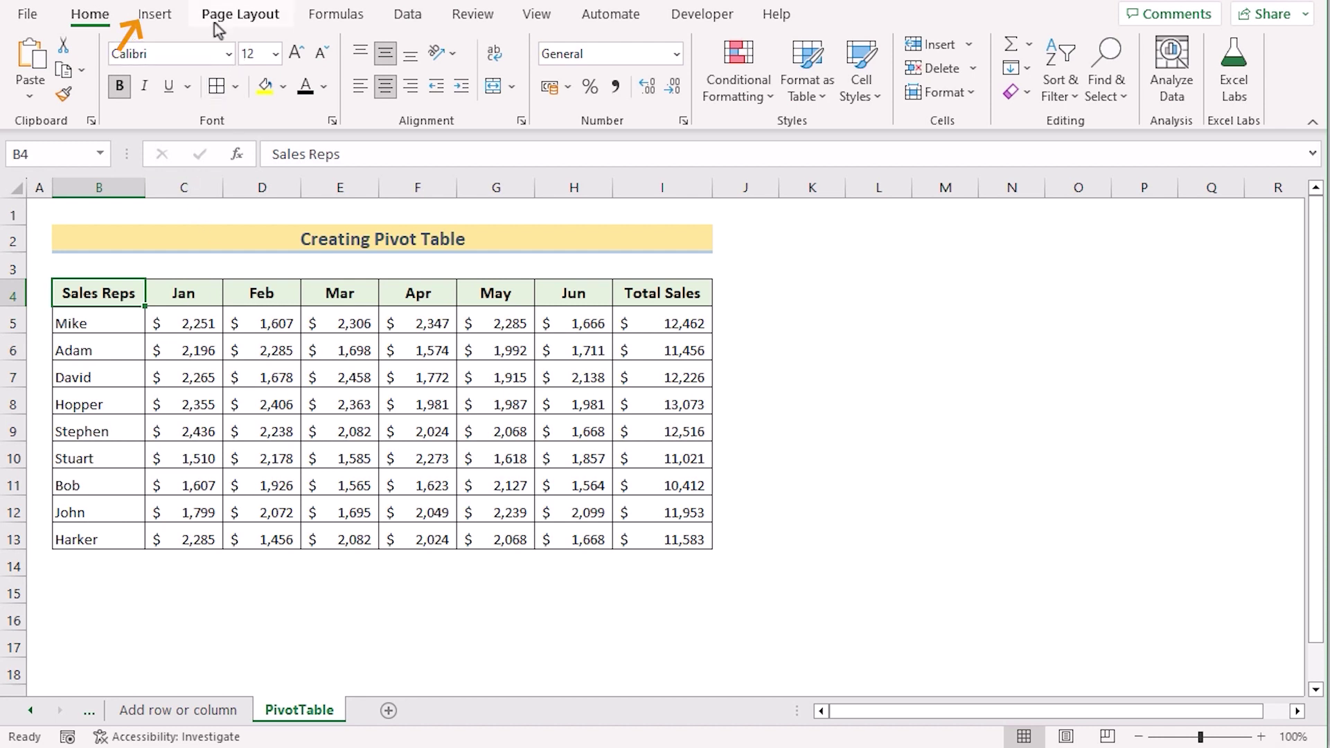
{"action": "left_click", "coordinate": [160, 19]}
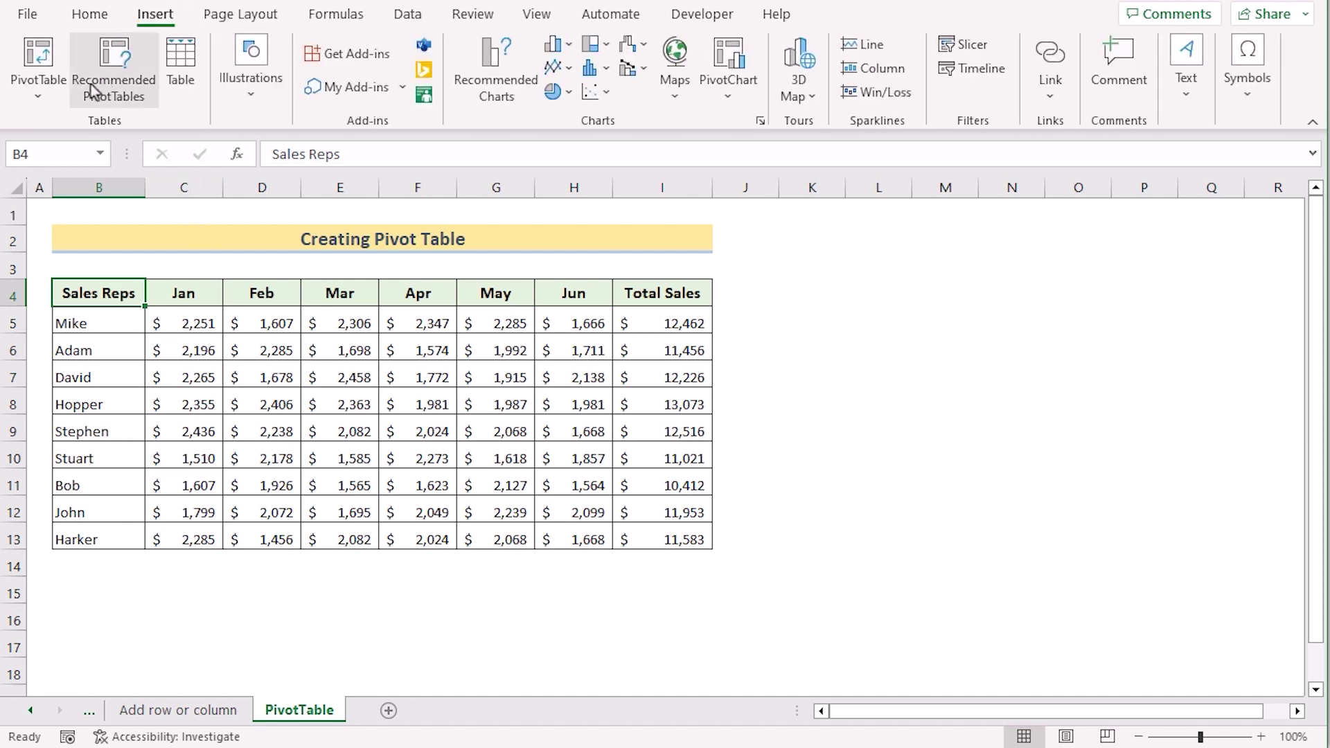
{"action": "left_click", "coordinate": [44, 102]}
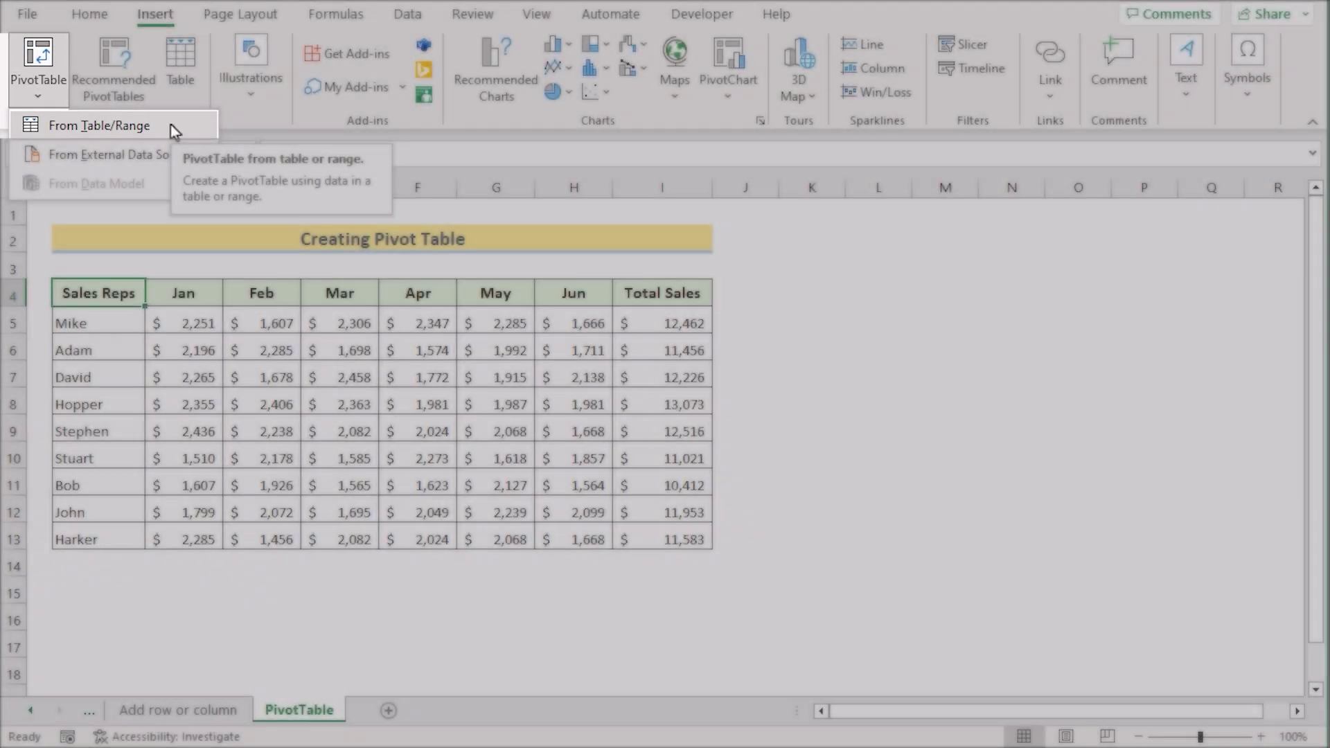
{"action": "left_click", "coordinate": [171, 125]}
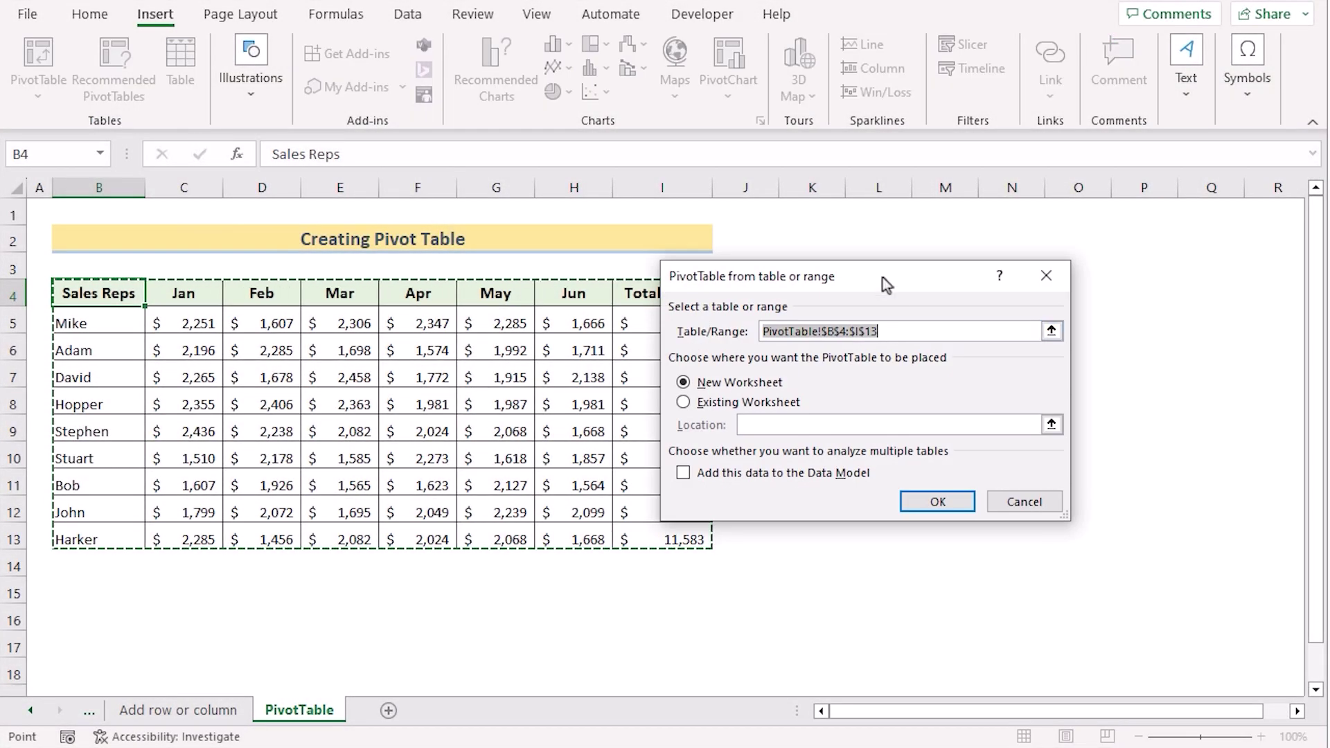
{"action": "left_click_drag", "start_coordinate": [883, 277], "coordinate": [986, 268]}
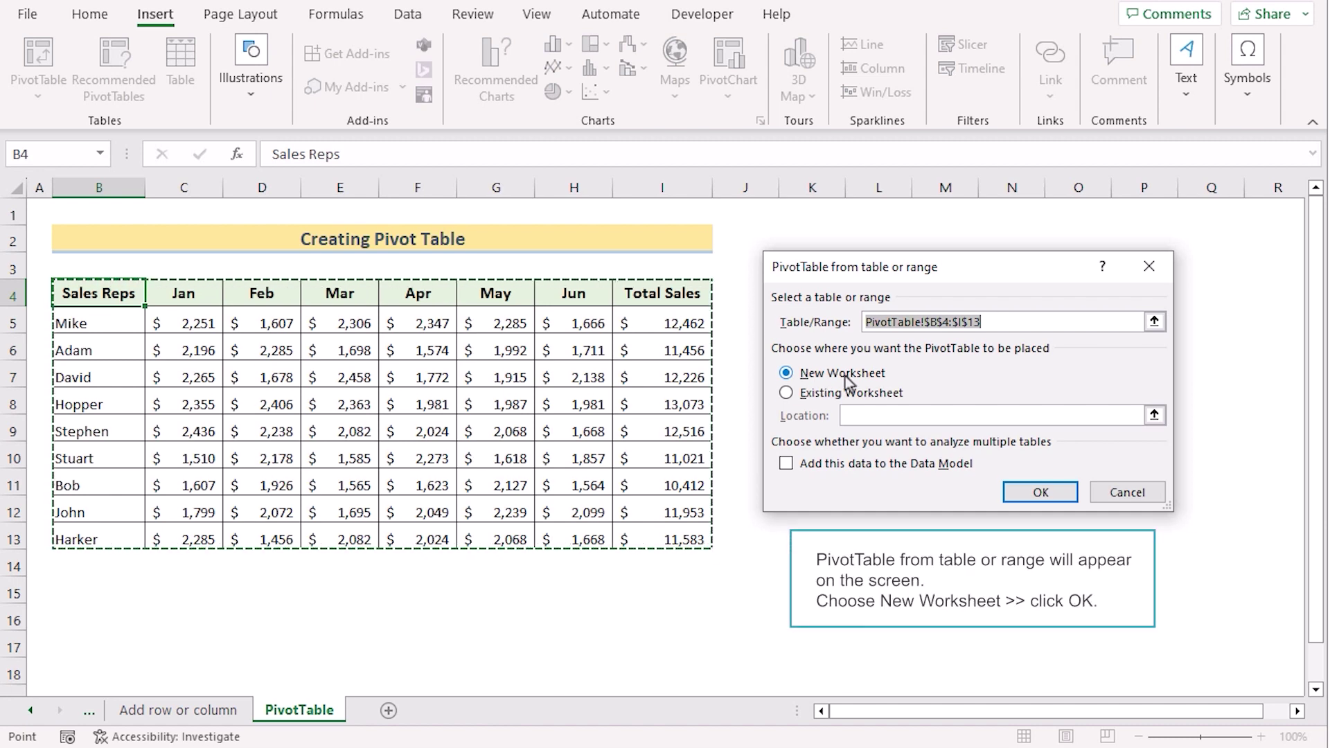
{"action": "left_click", "coordinate": [1065, 492]}
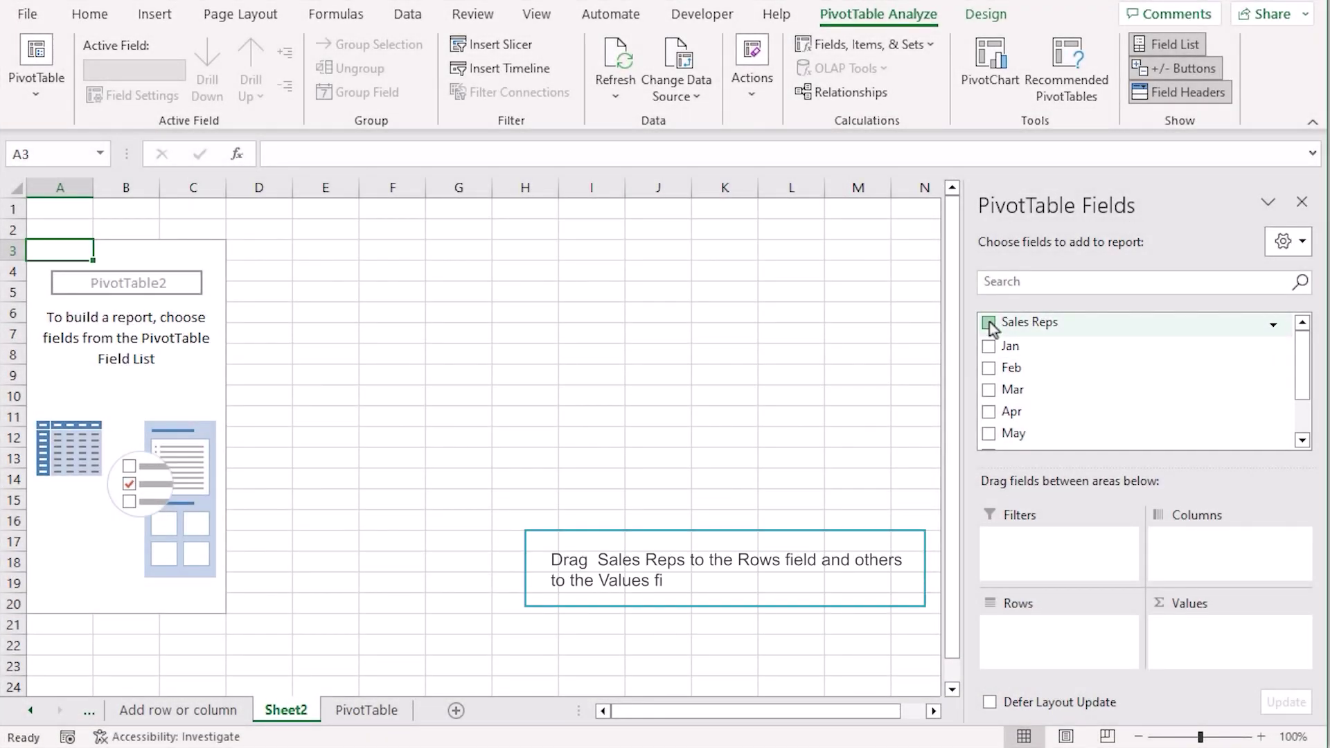
Add Sales Reps as pivot table rows and Jan through Jun plus Total Sales as values, and select the pivot range A3:H13
{"action": "left_click", "coordinate": [990, 322]}
{"action": "left_click", "coordinate": [988, 345]}
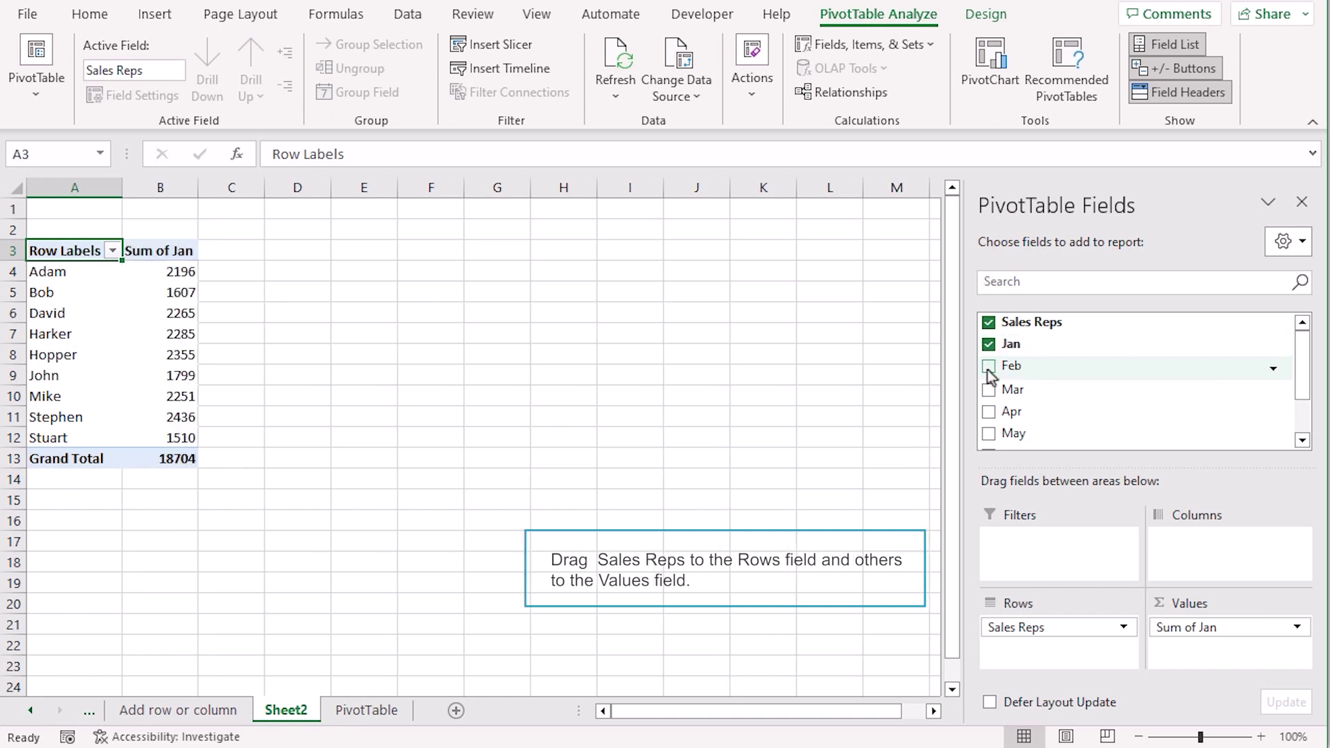
{"action": "left_click", "coordinate": [988, 369]}
{"action": "left_click", "coordinate": [989, 391]}
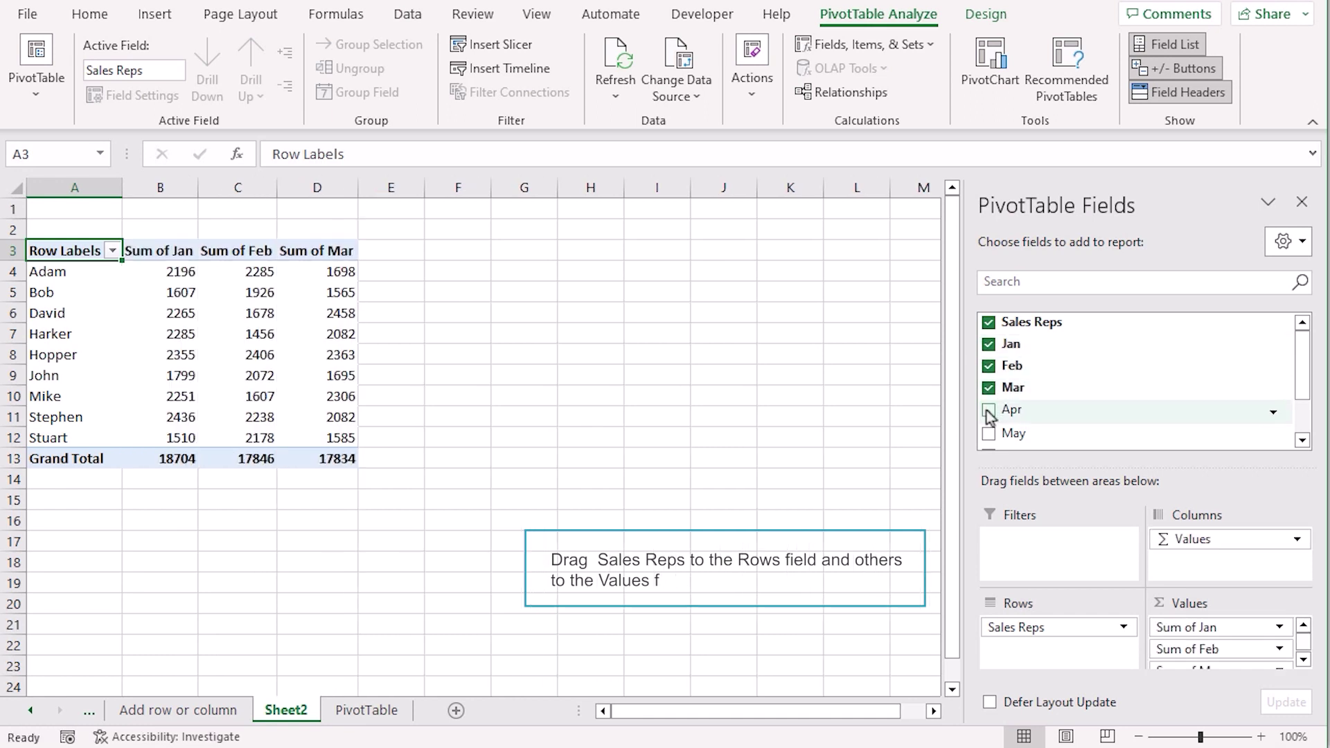
{"action": "left_click", "coordinate": [988, 412]}
{"action": "left_click", "coordinate": [989, 434]}
{"action": "left_click_drag", "start_coordinate": [1301, 384], "coordinate": [1304, 407]}
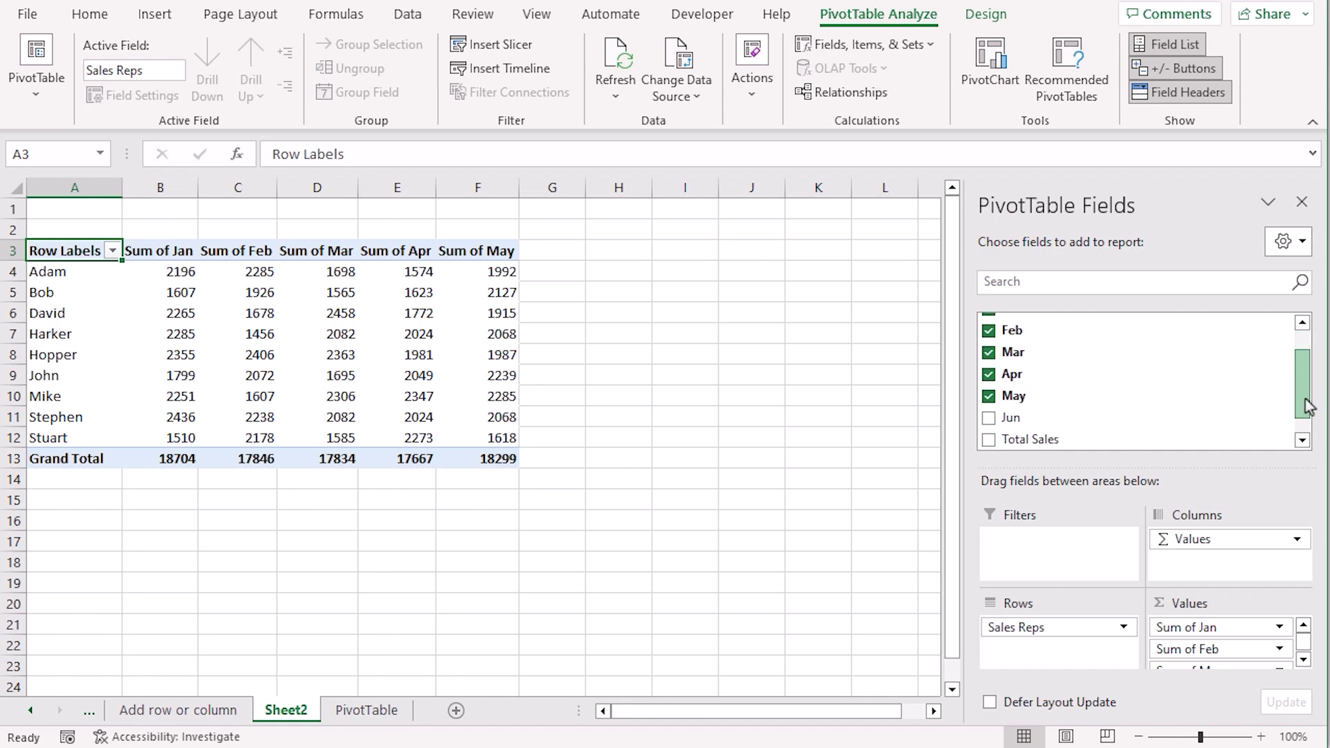
{"action": "left_click", "coordinate": [989, 410]}
{"action": "left_click", "coordinate": [989, 434]}
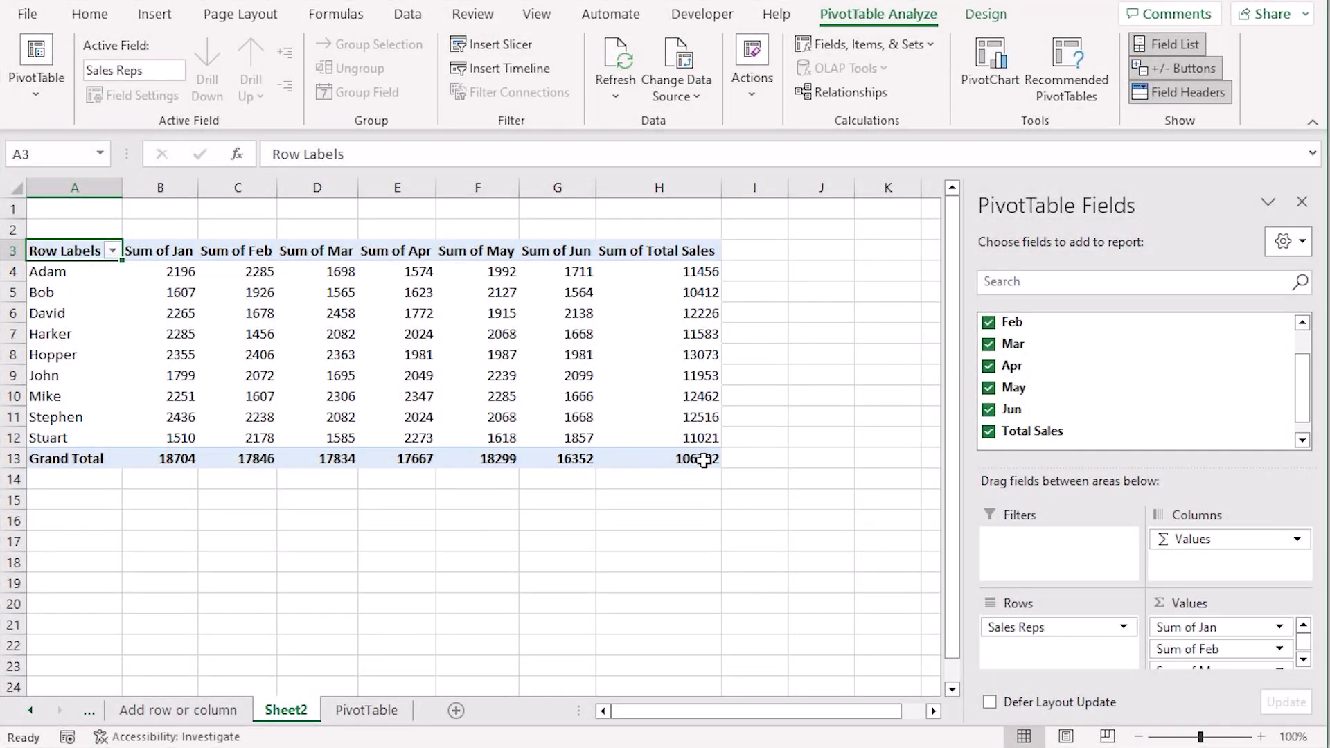
{"action": "left_click", "coordinate": [703, 461], "text": "shift"}
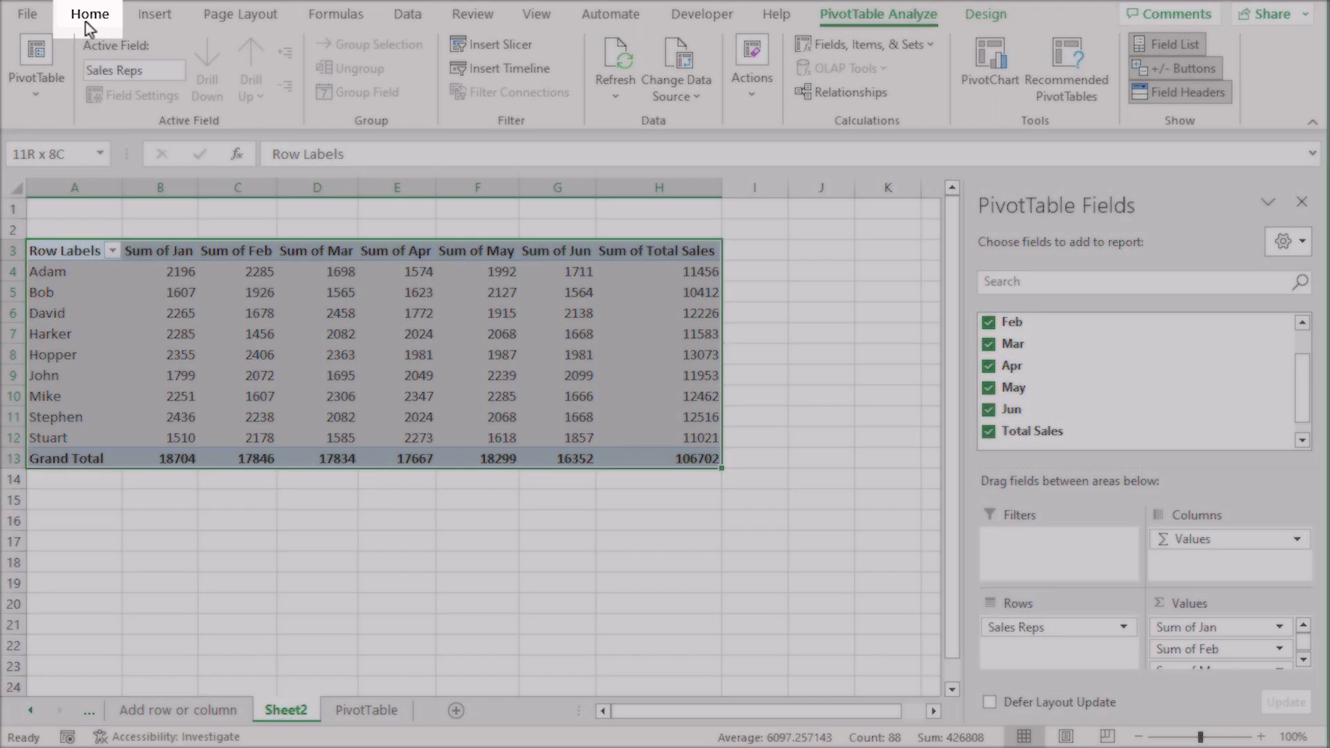
{"action": "left_click", "coordinate": [90, 15]}
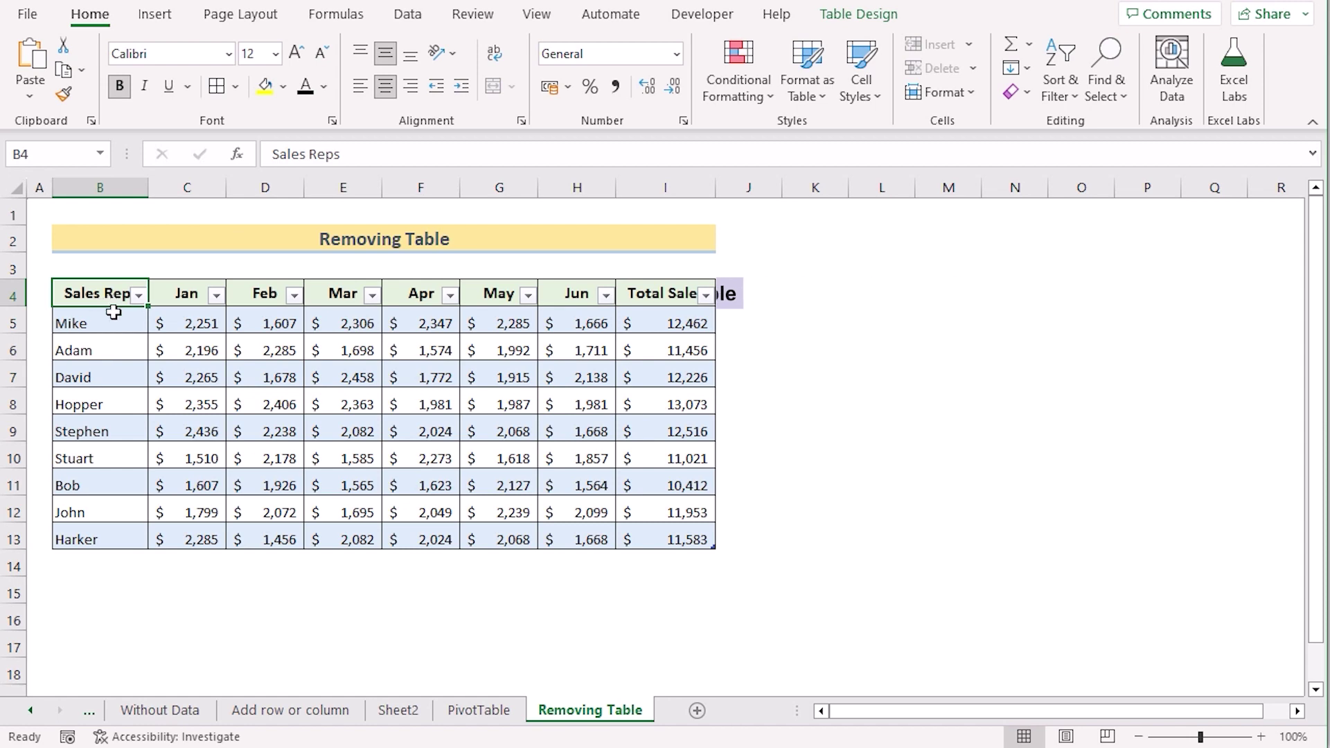
Convert the sales table on the Removing Table sheet to a normal range
{"action": "left_click", "coordinate": [866, 15]}
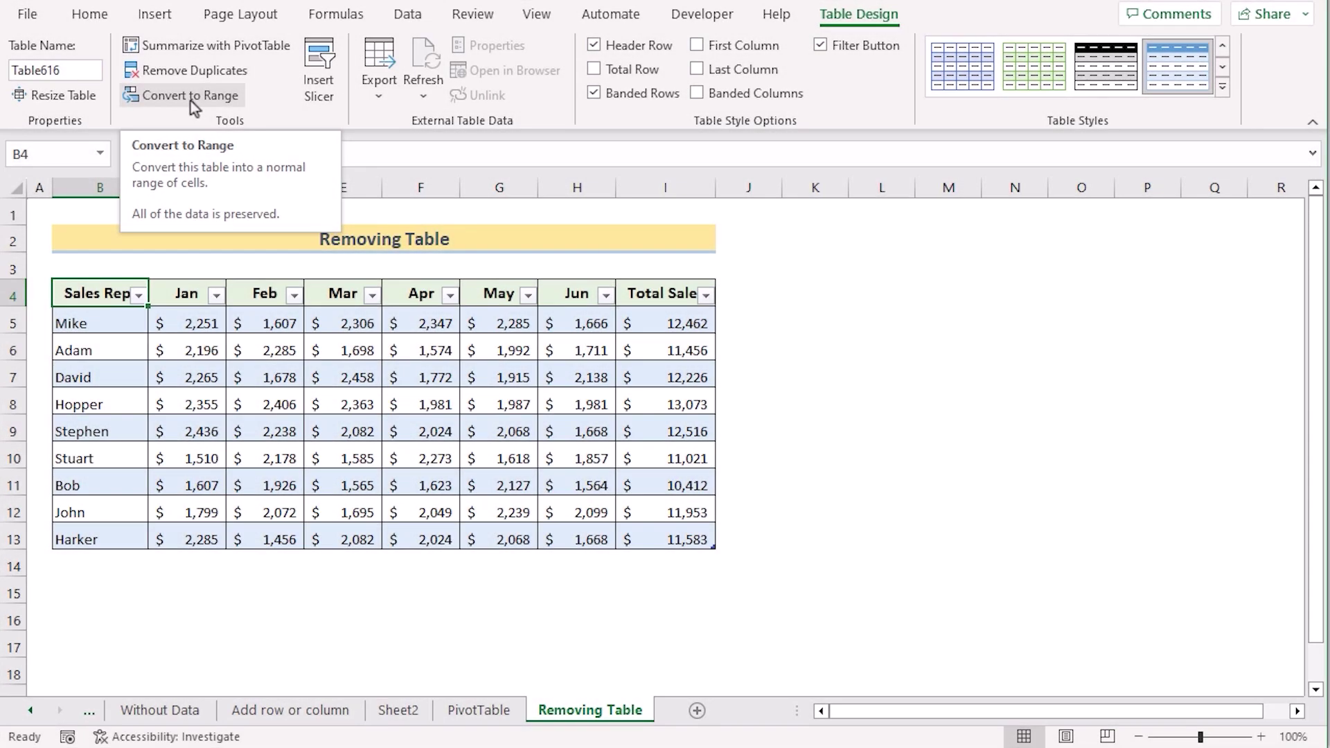
{"action": "left_click", "coordinate": [190, 97]}
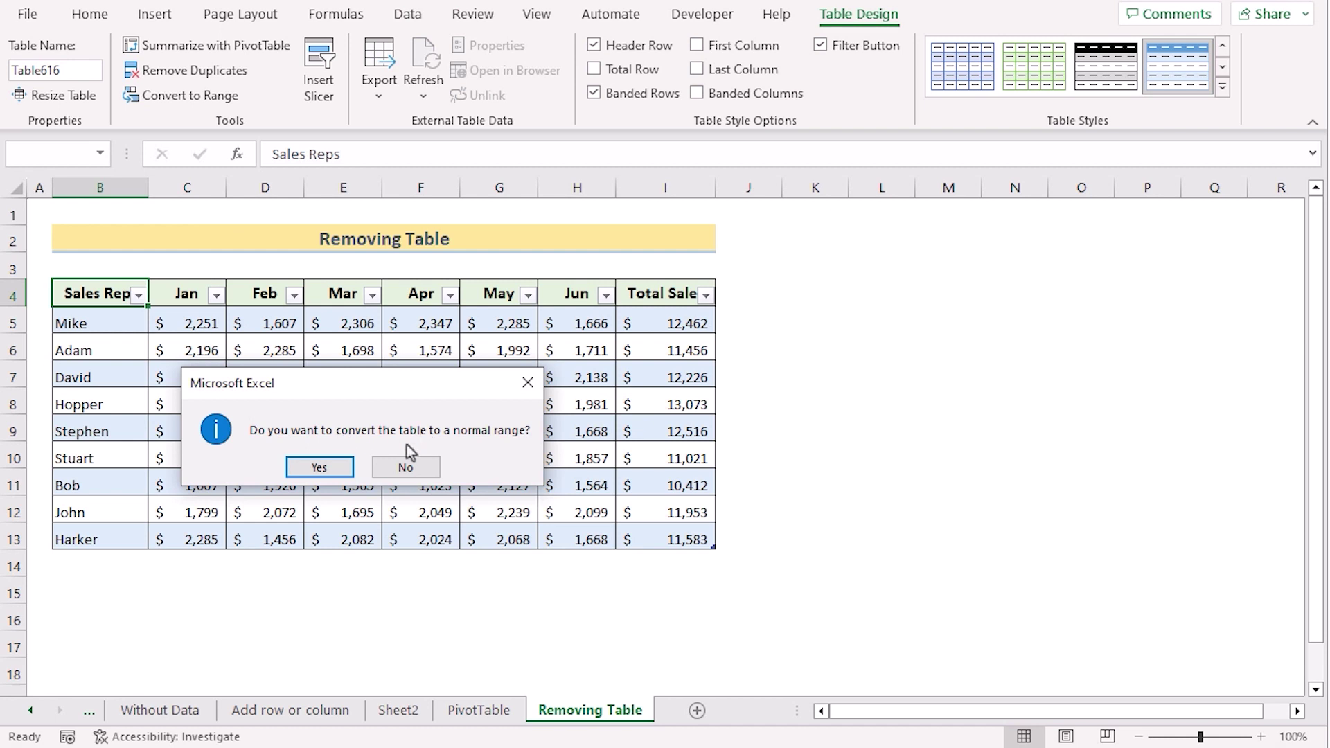
{"action": "left_click", "coordinate": [340, 471]}
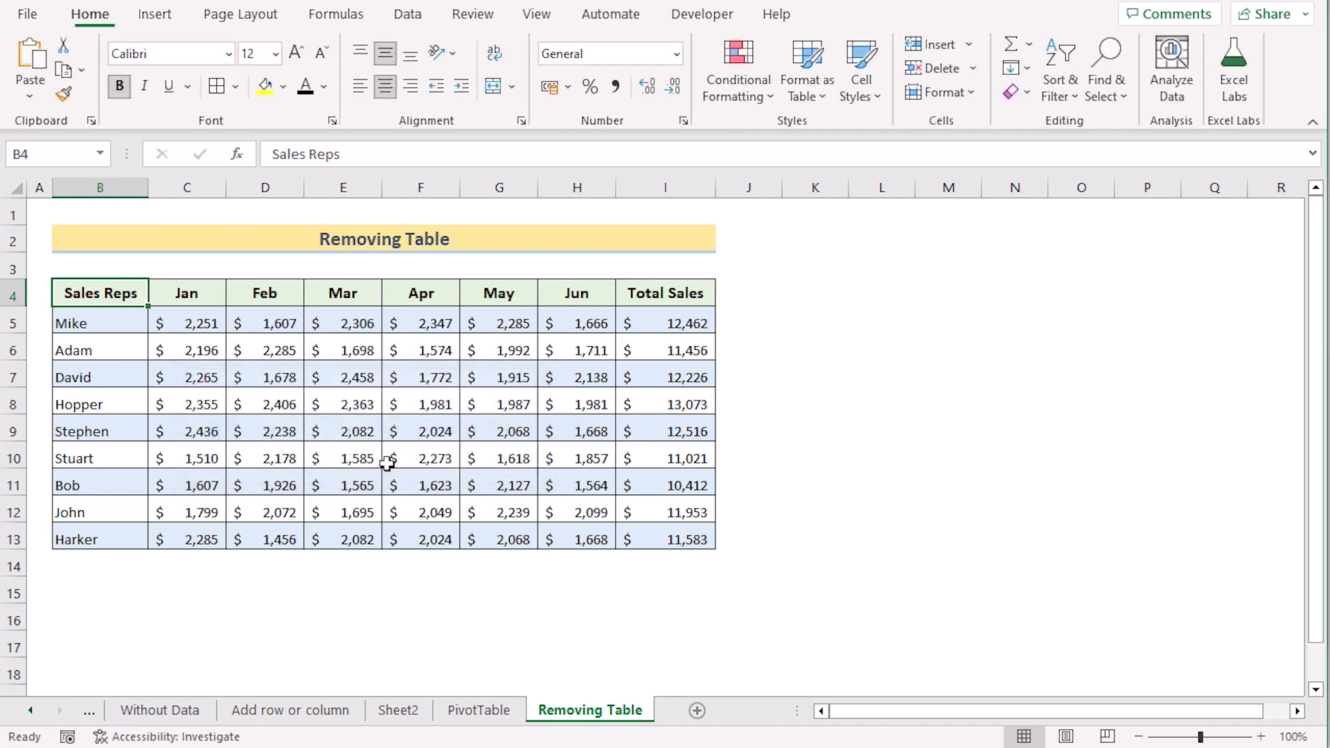